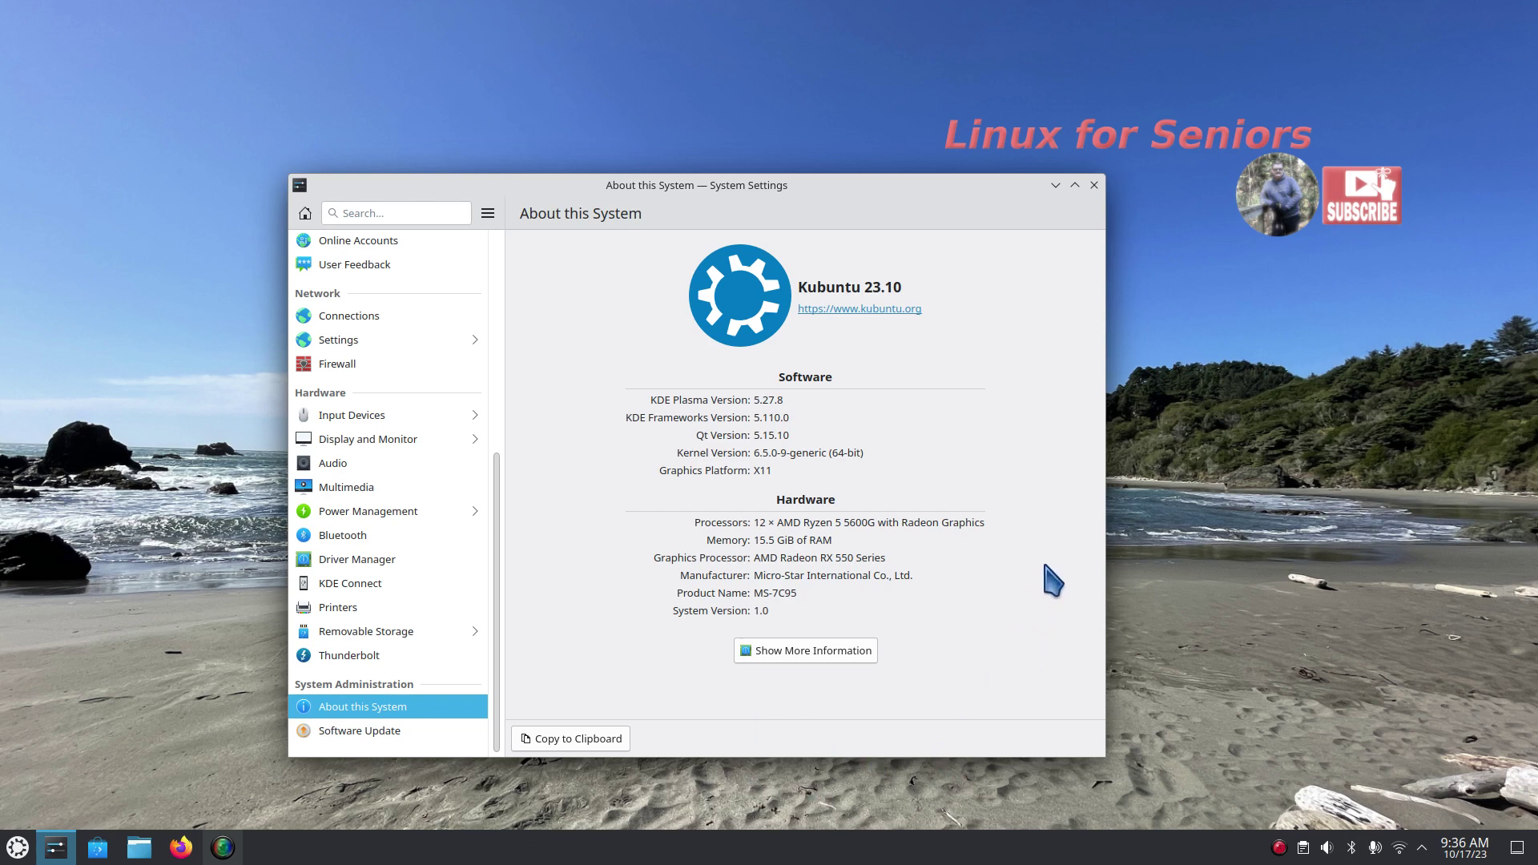
# Step: Close the System Settings window so only the beach wallpaper desktop remains
pyautogui.click(1094, 185)
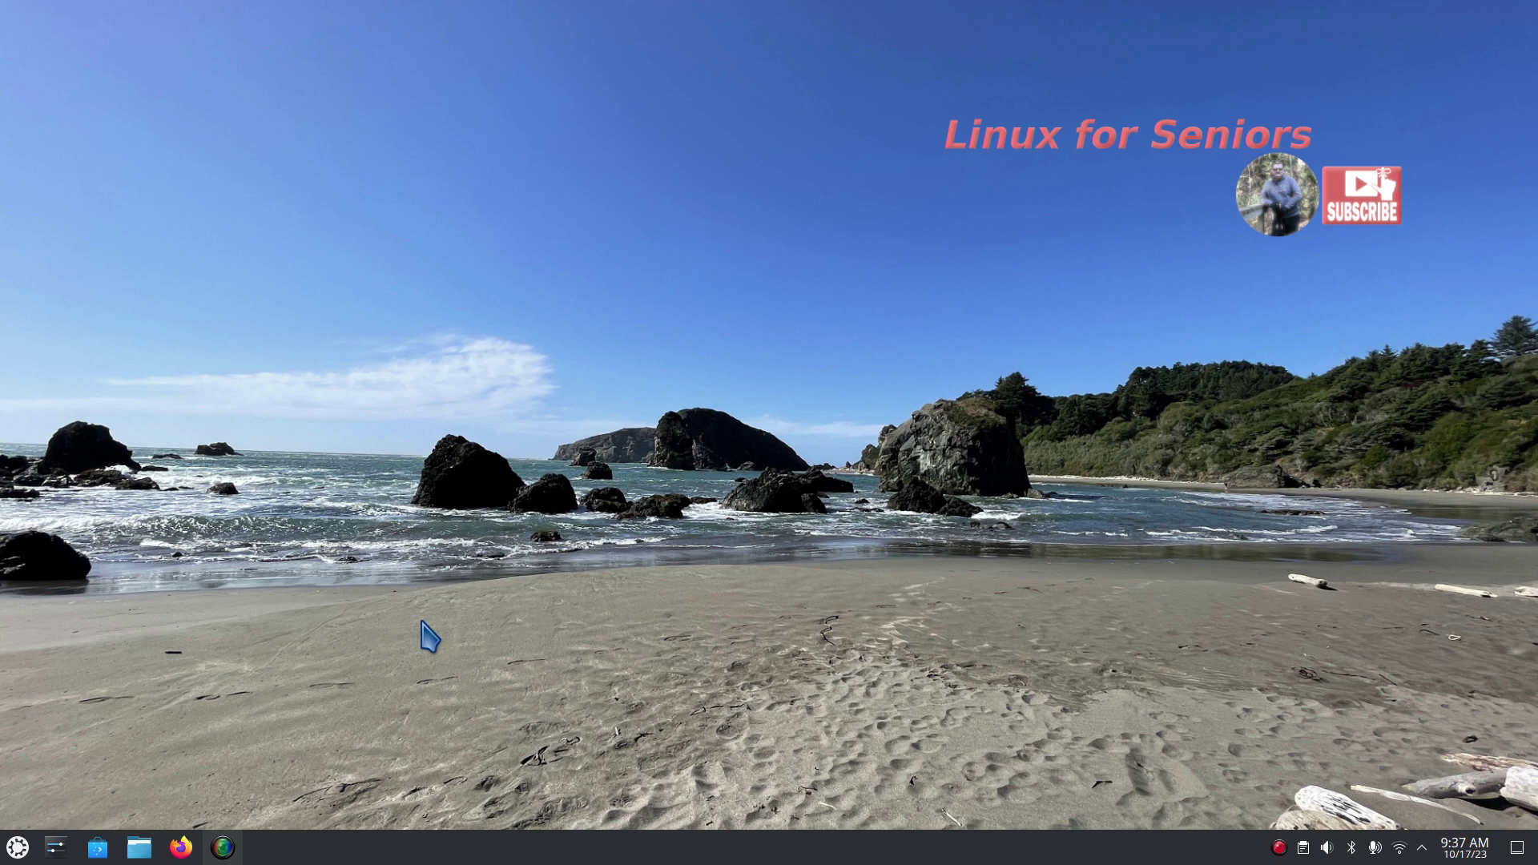
# Step: Launch Firefox, open the DistroWatch Kubuntu bookmark, and maximize the browser window
pyautogui.click(181, 847)
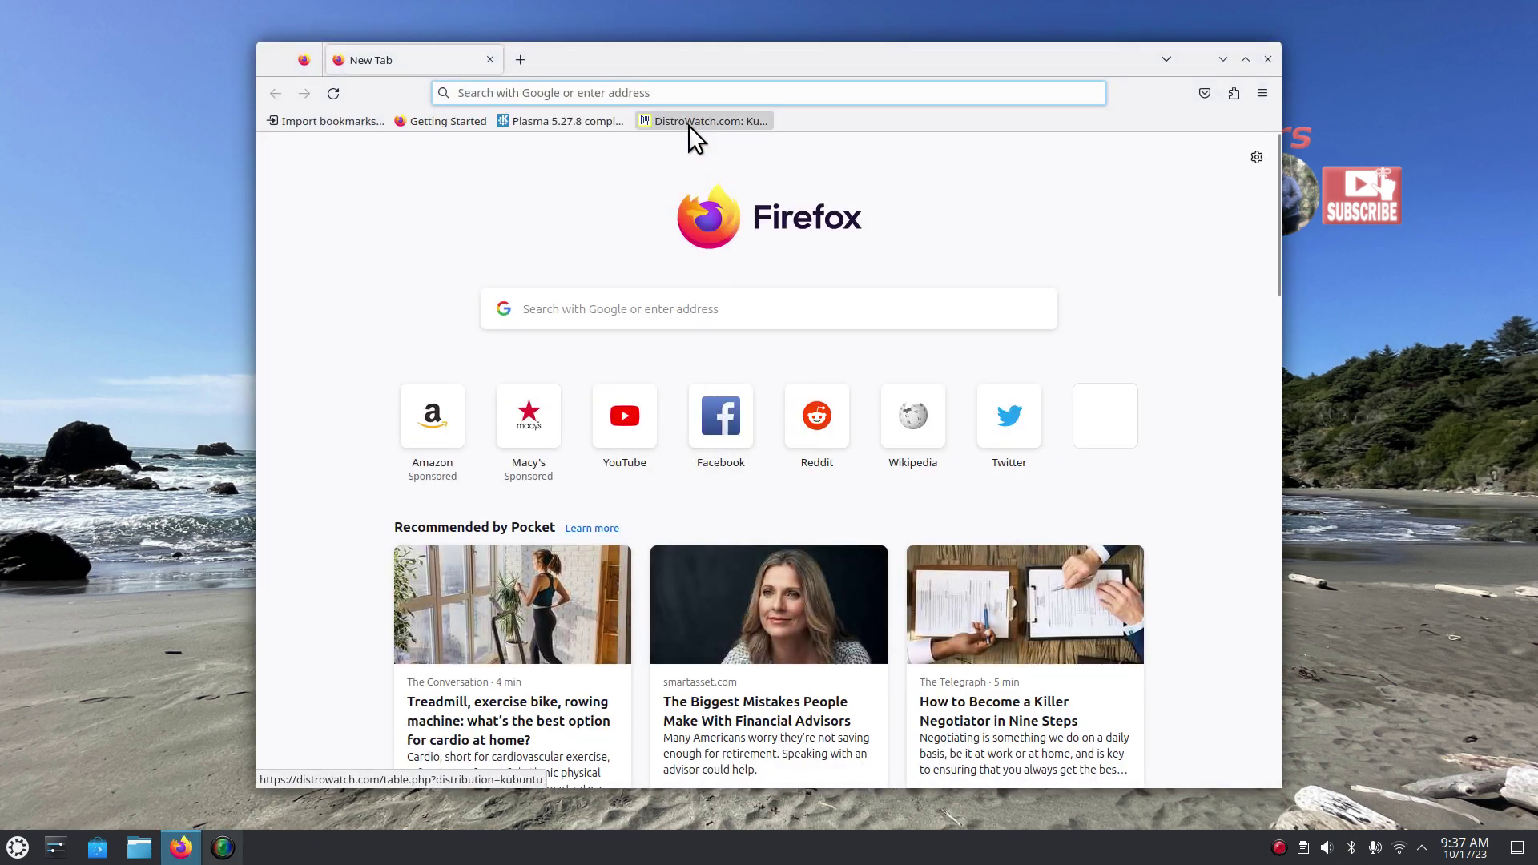
pyautogui.click(689, 121)
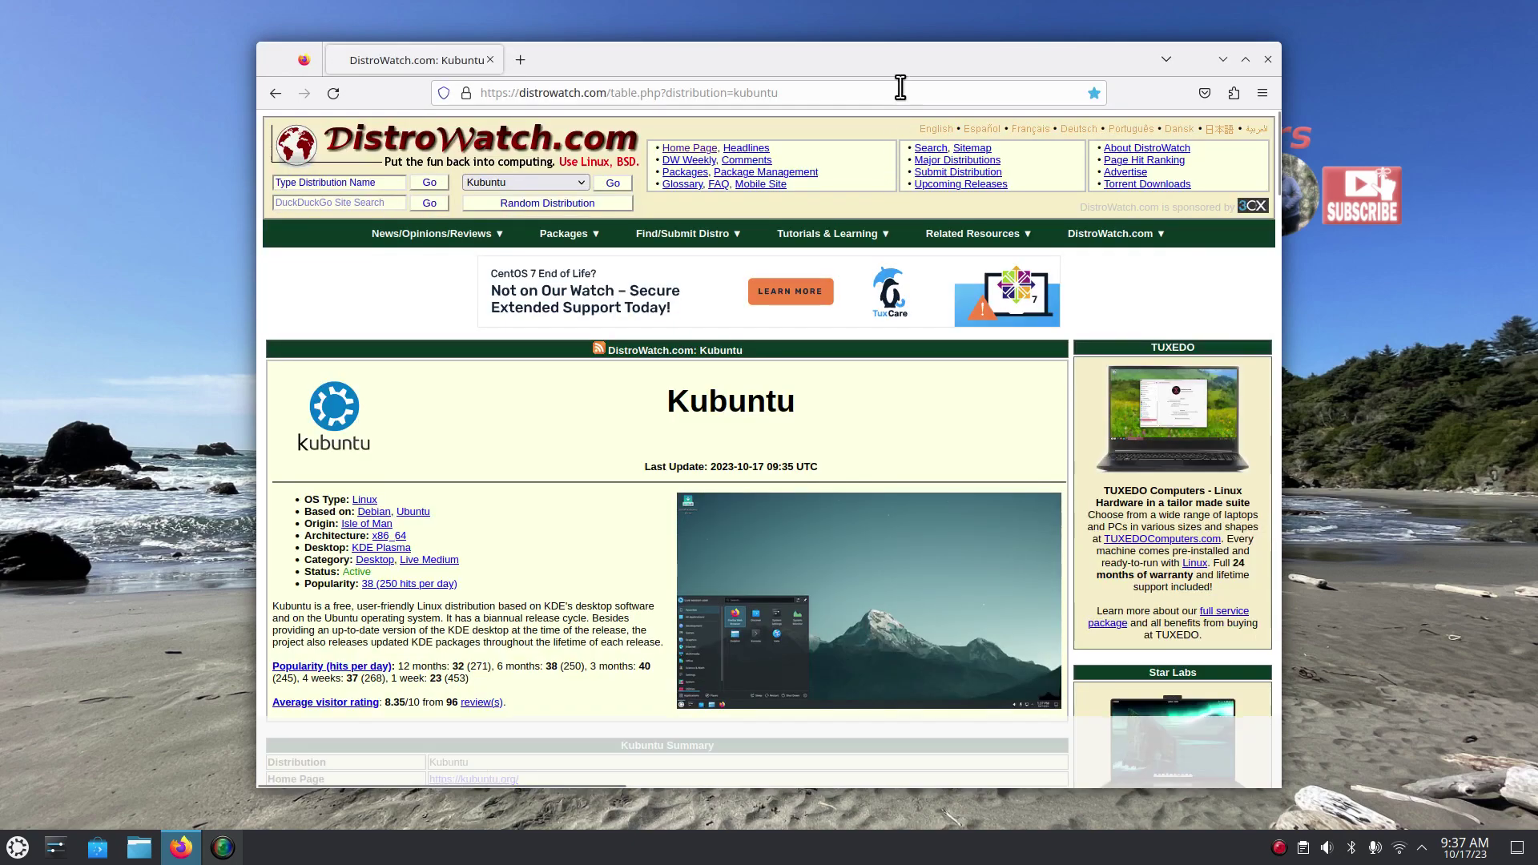
pyautogui.doubleClick(887, 58)
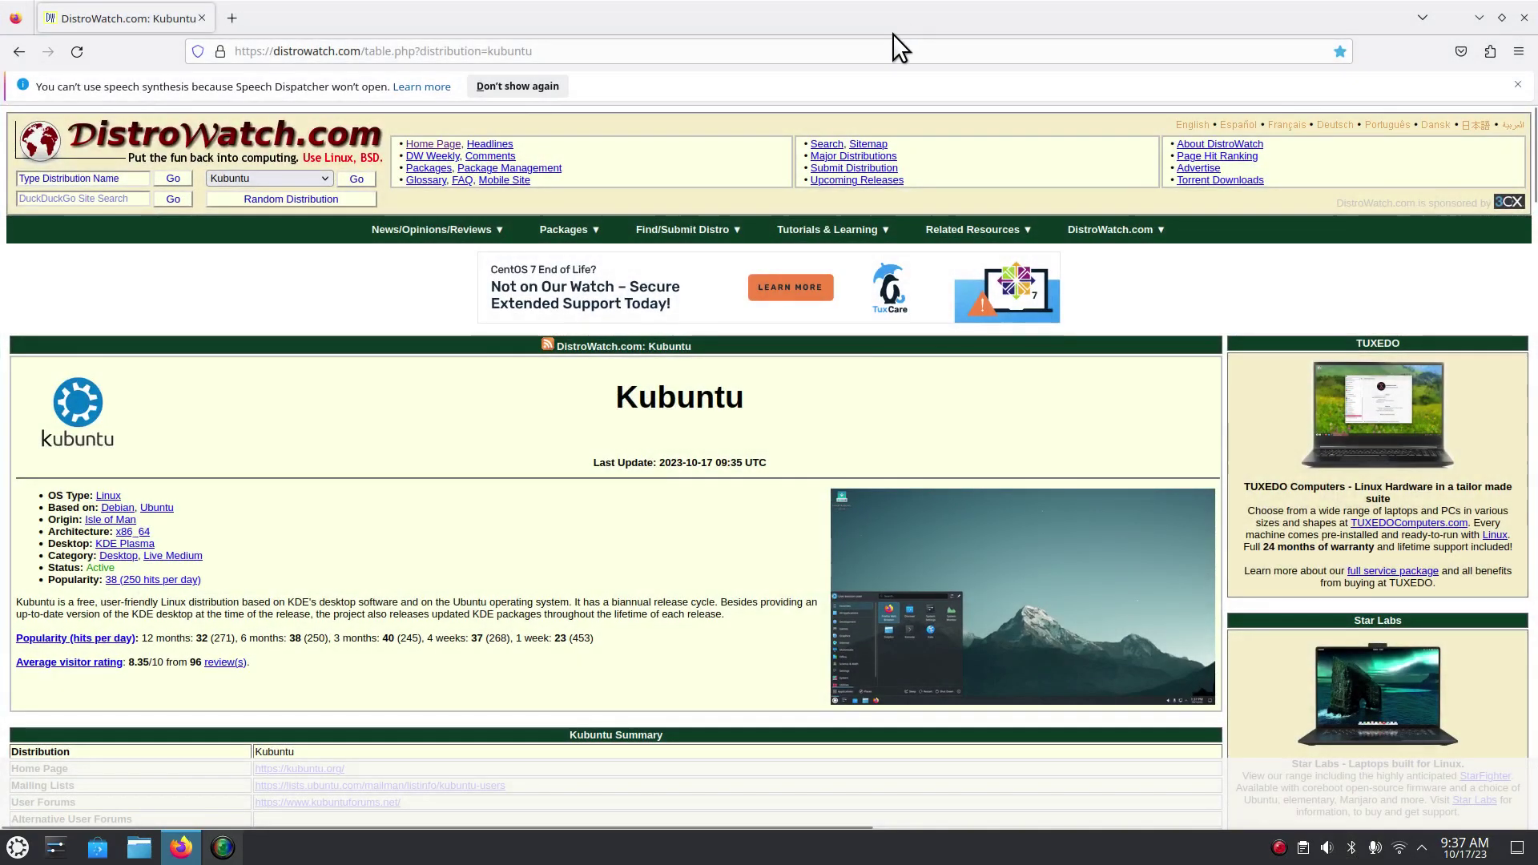
# Step: Zoom the page in two steps and dismiss the Quick Speed Test advertisement
pyautogui.hotkey('ctrl', '+')
pyautogui.hotkey('ctrl', '+')
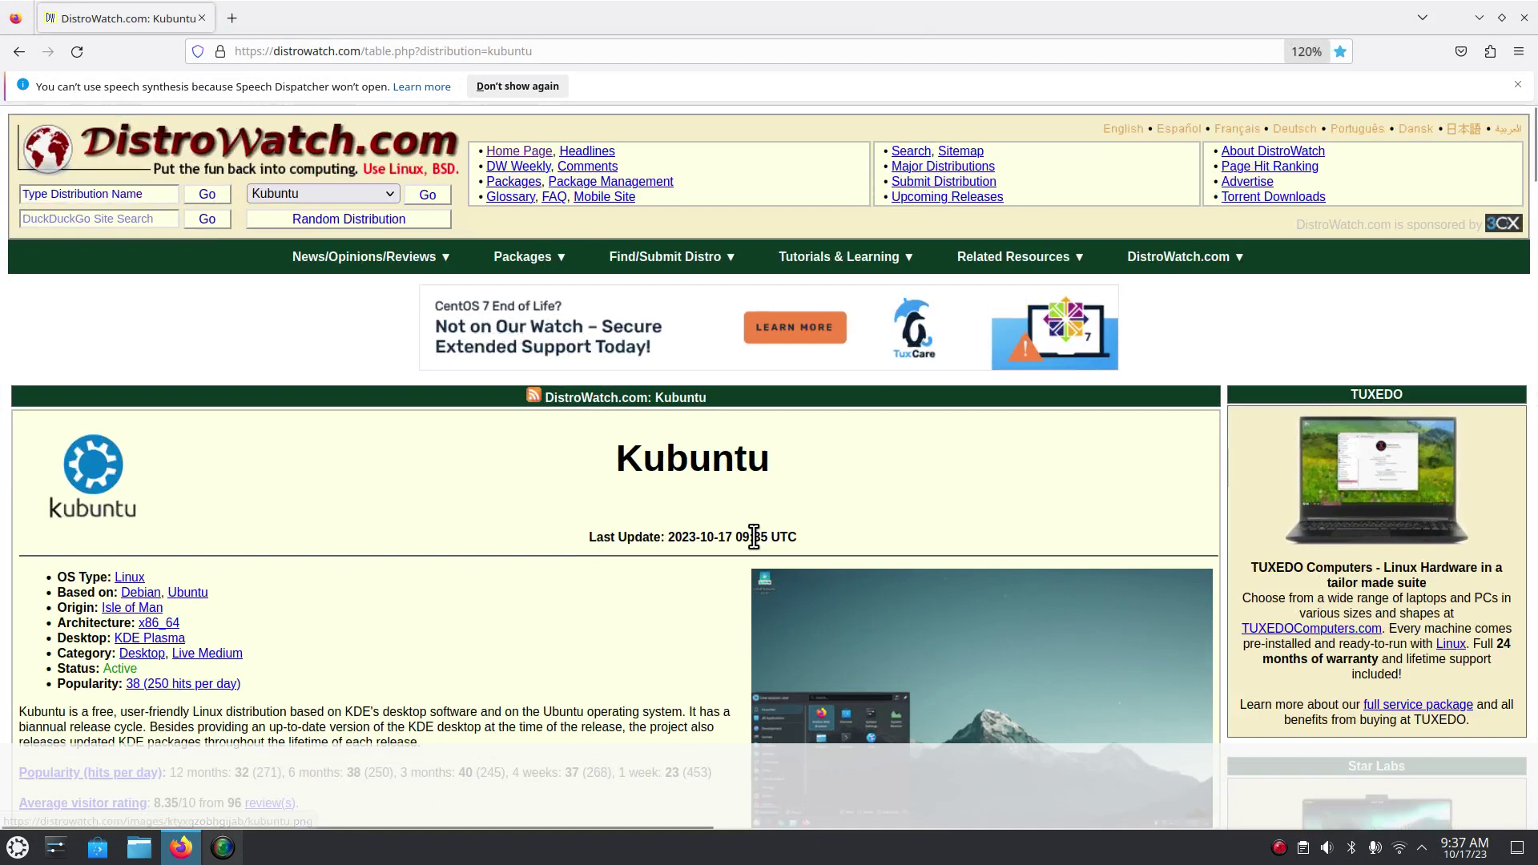
pyautogui.hotkey('ctrl', '+')
pyautogui.hotkey('ctrl', '+')
pyautogui.scroll(-2, 782, 532)
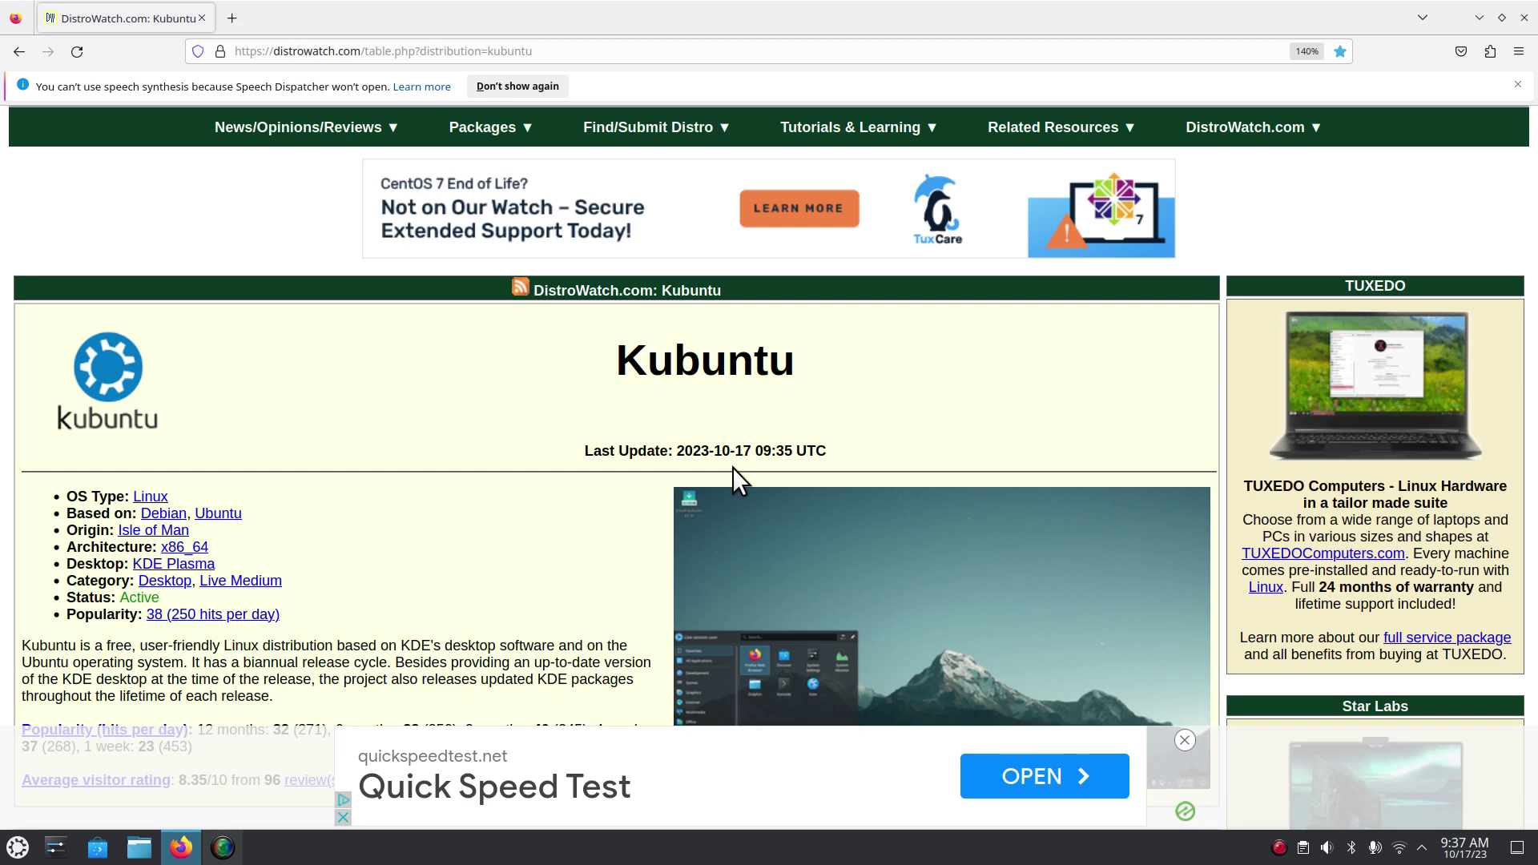
pyautogui.click(1184, 740)
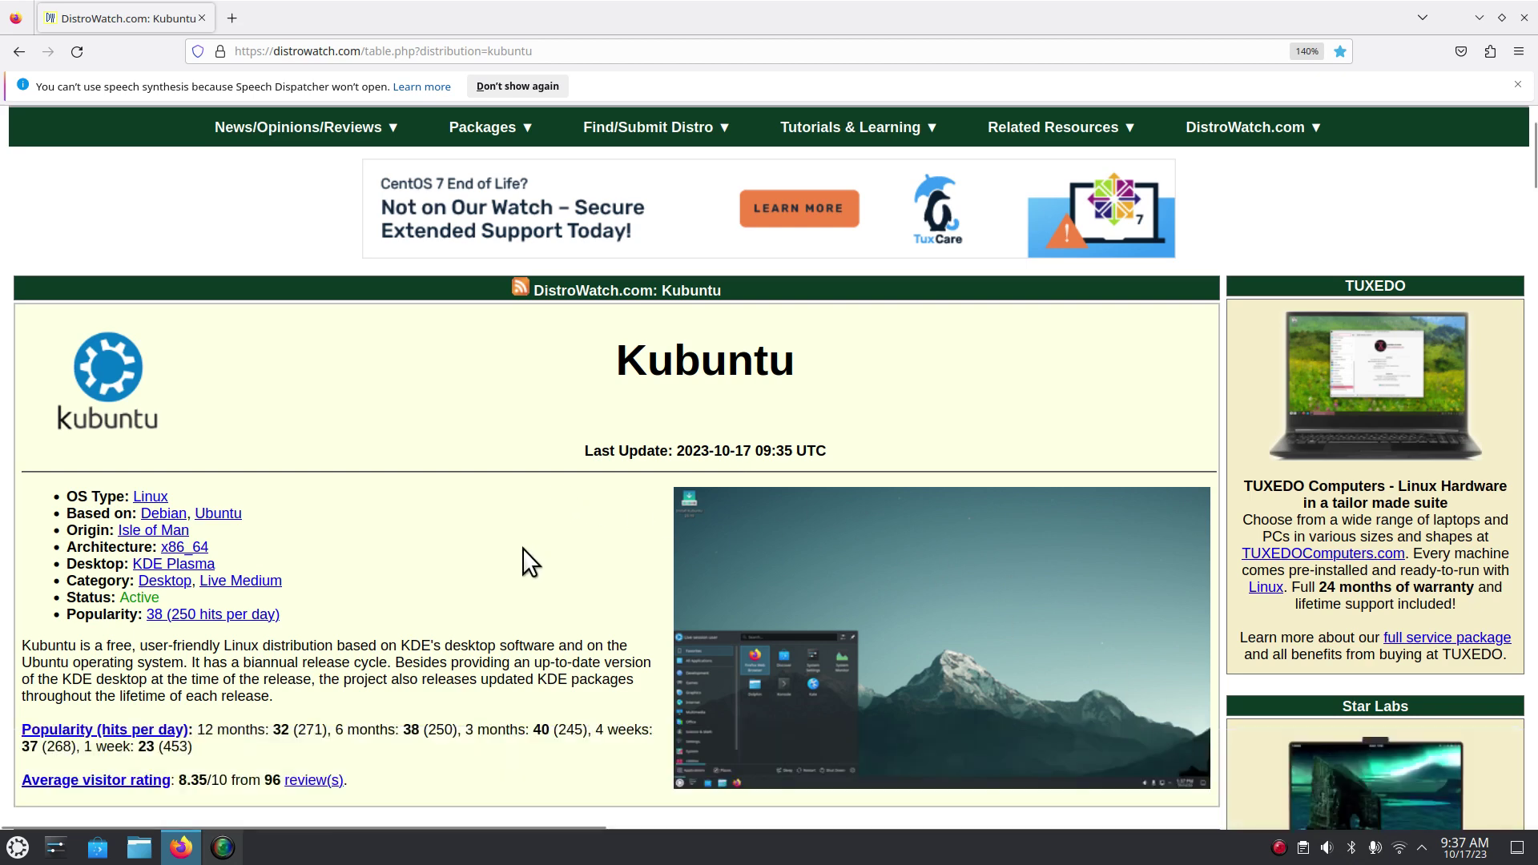
pyautogui.scroll(3, 522, 548)
pyautogui.scroll(-3, 395, 505)
pyautogui.scroll(-3, 416, 505)
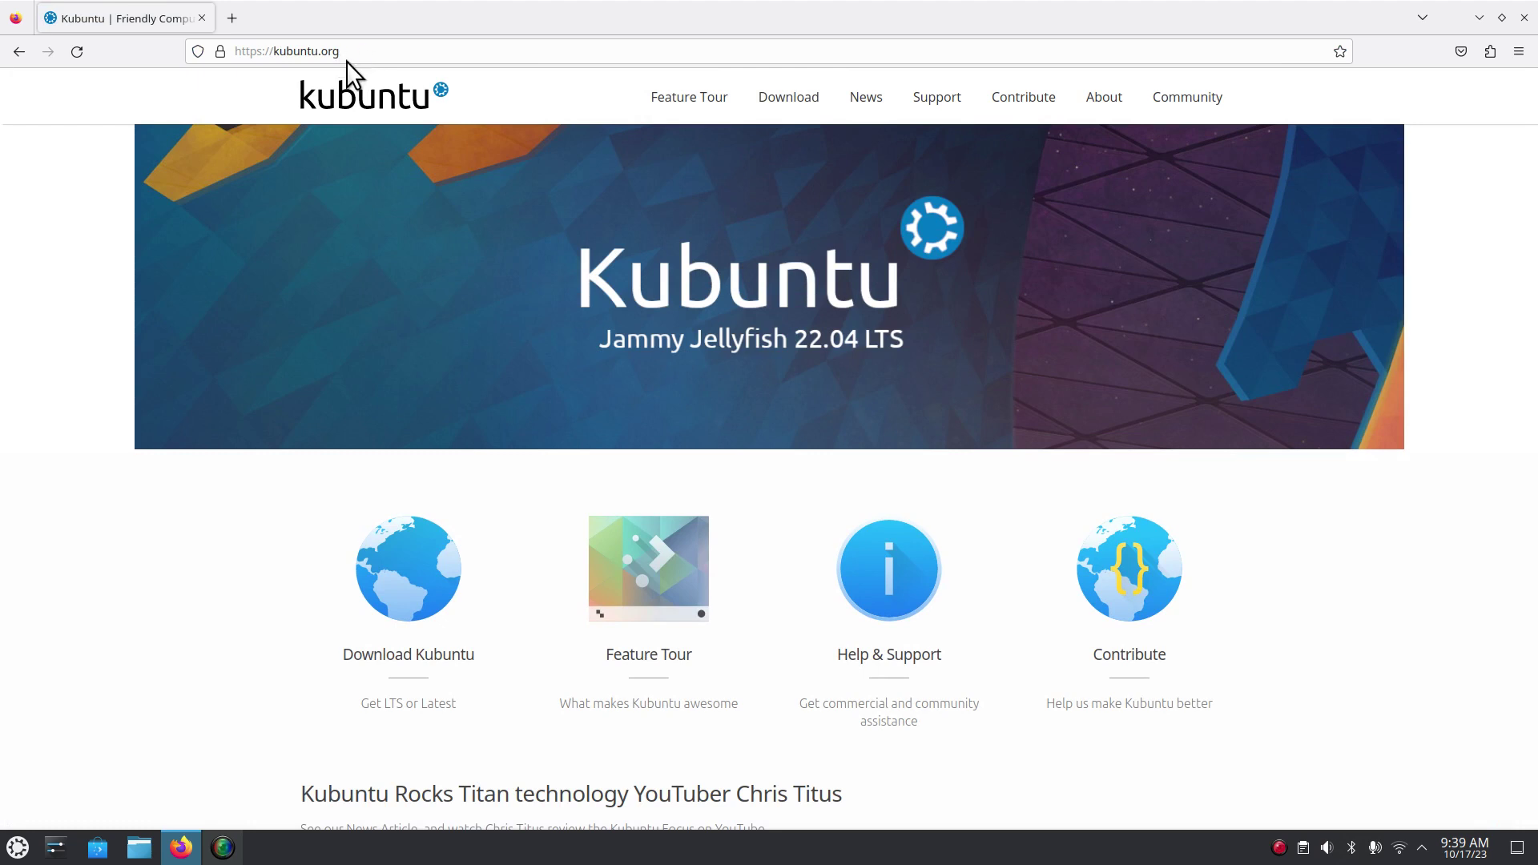
# Step: Restore Firefox from full-screen to a floating window over the kubuntu.org homepage
pyautogui.doubleClick(1051, 26)
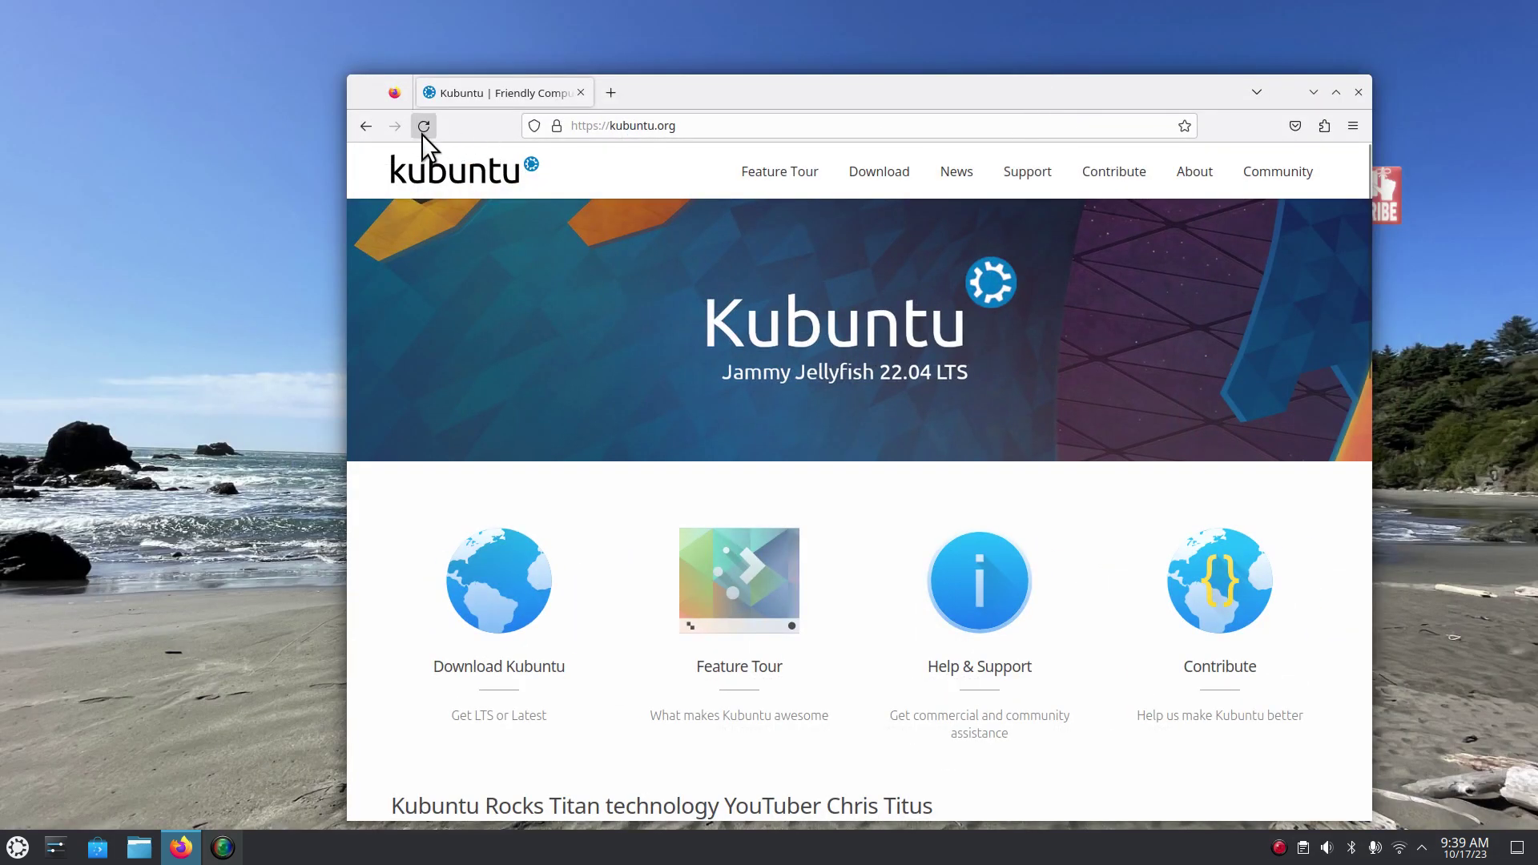
# Step: Go back to DistroWatch Kubuntu maximized, close the internet-connection ad, then go back again
pyautogui.click(367, 127)
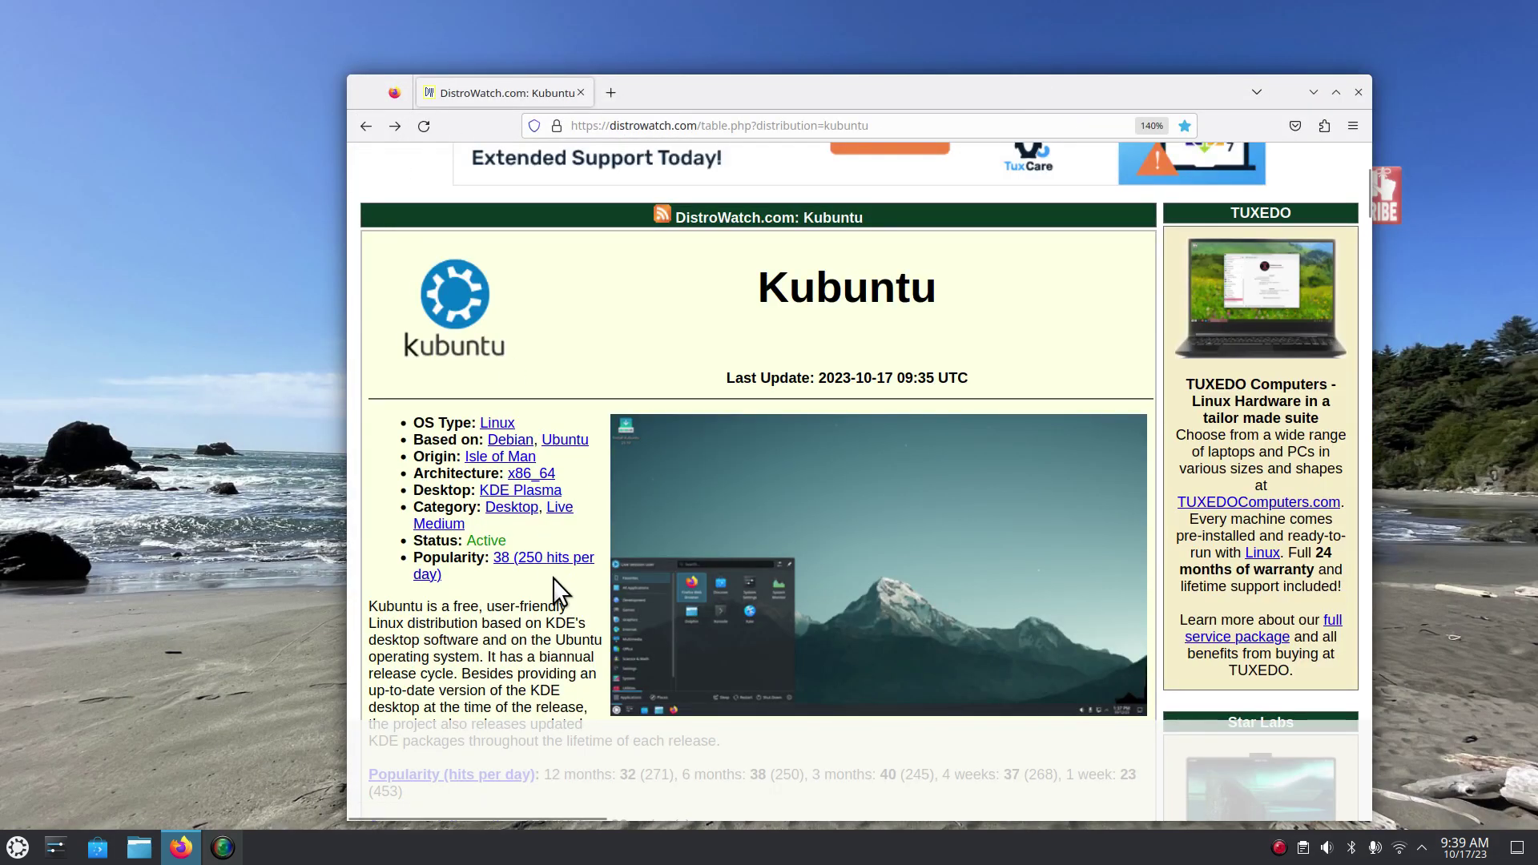
pyautogui.doubleClick(944, 103)
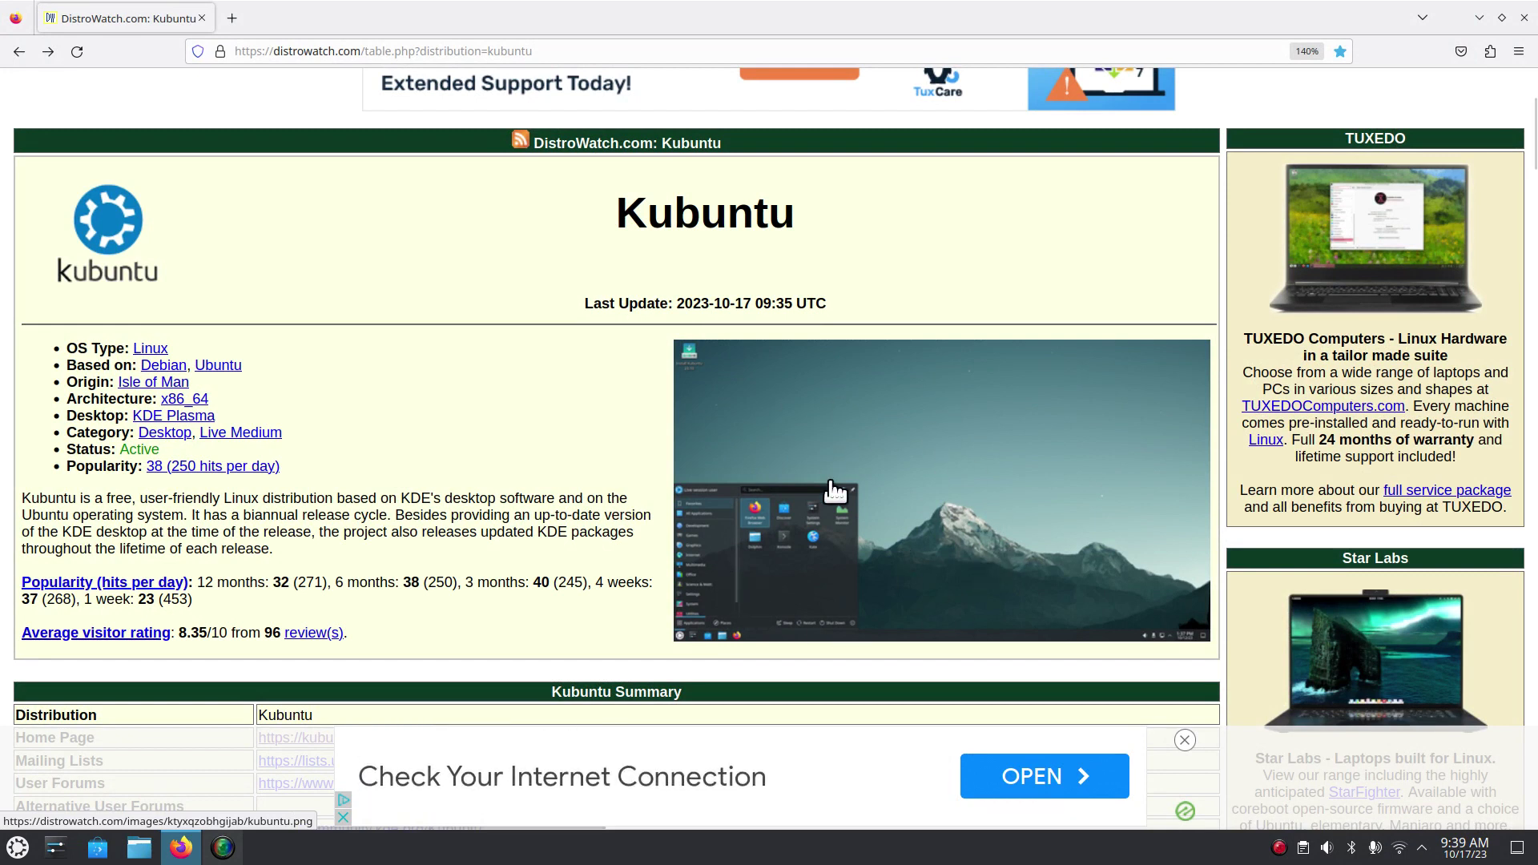
pyautogui.click(1185, 739)
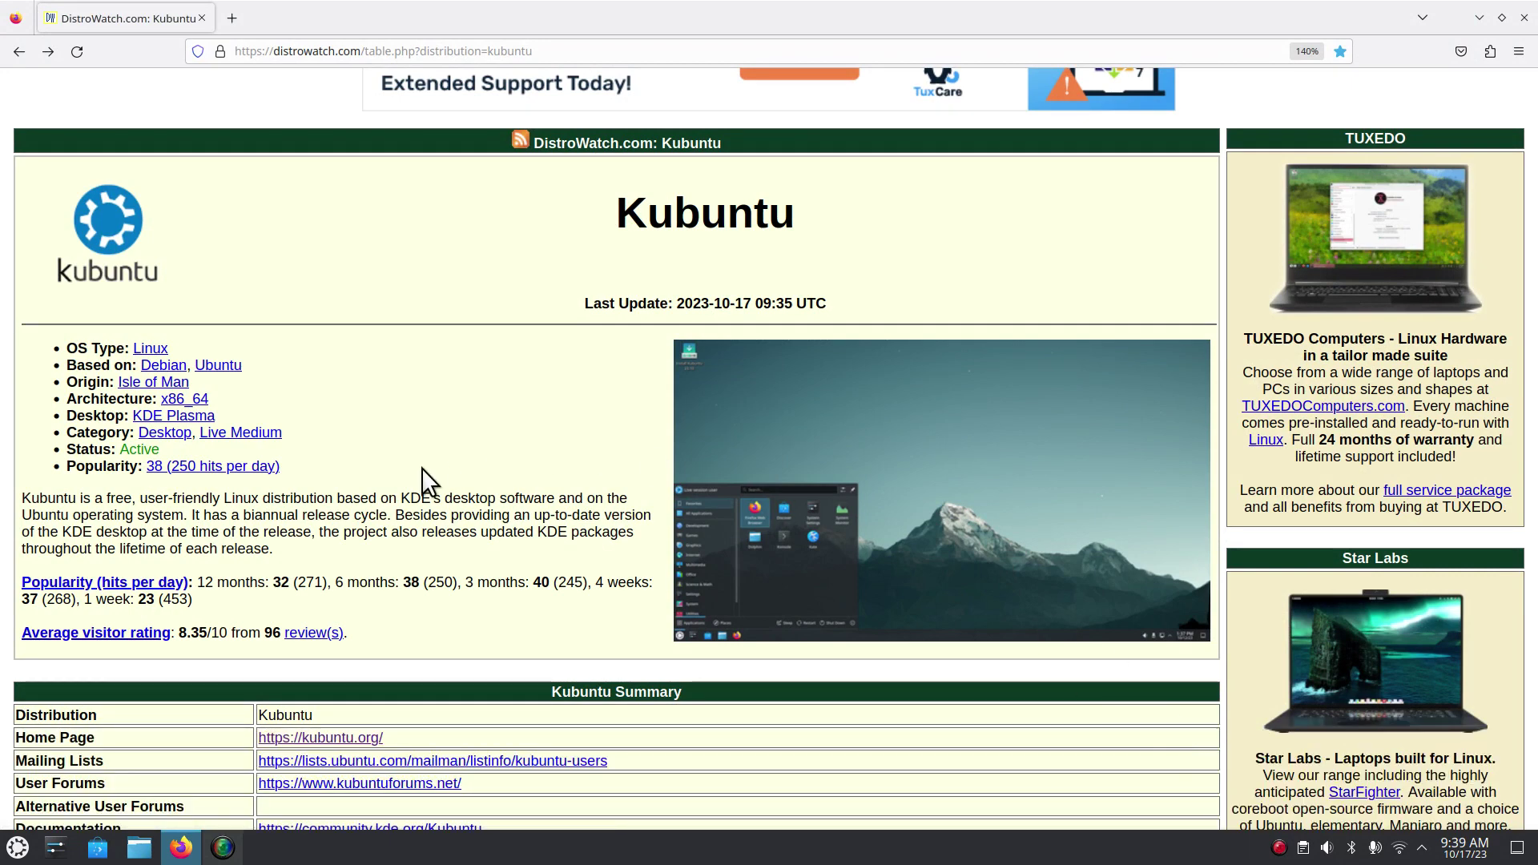
pyautogui.click(19, 58)
# Step: Open the Plasma 5.27.8 Complete Changelog and set page zoom to 140%
pyautogui.click(270, 80)
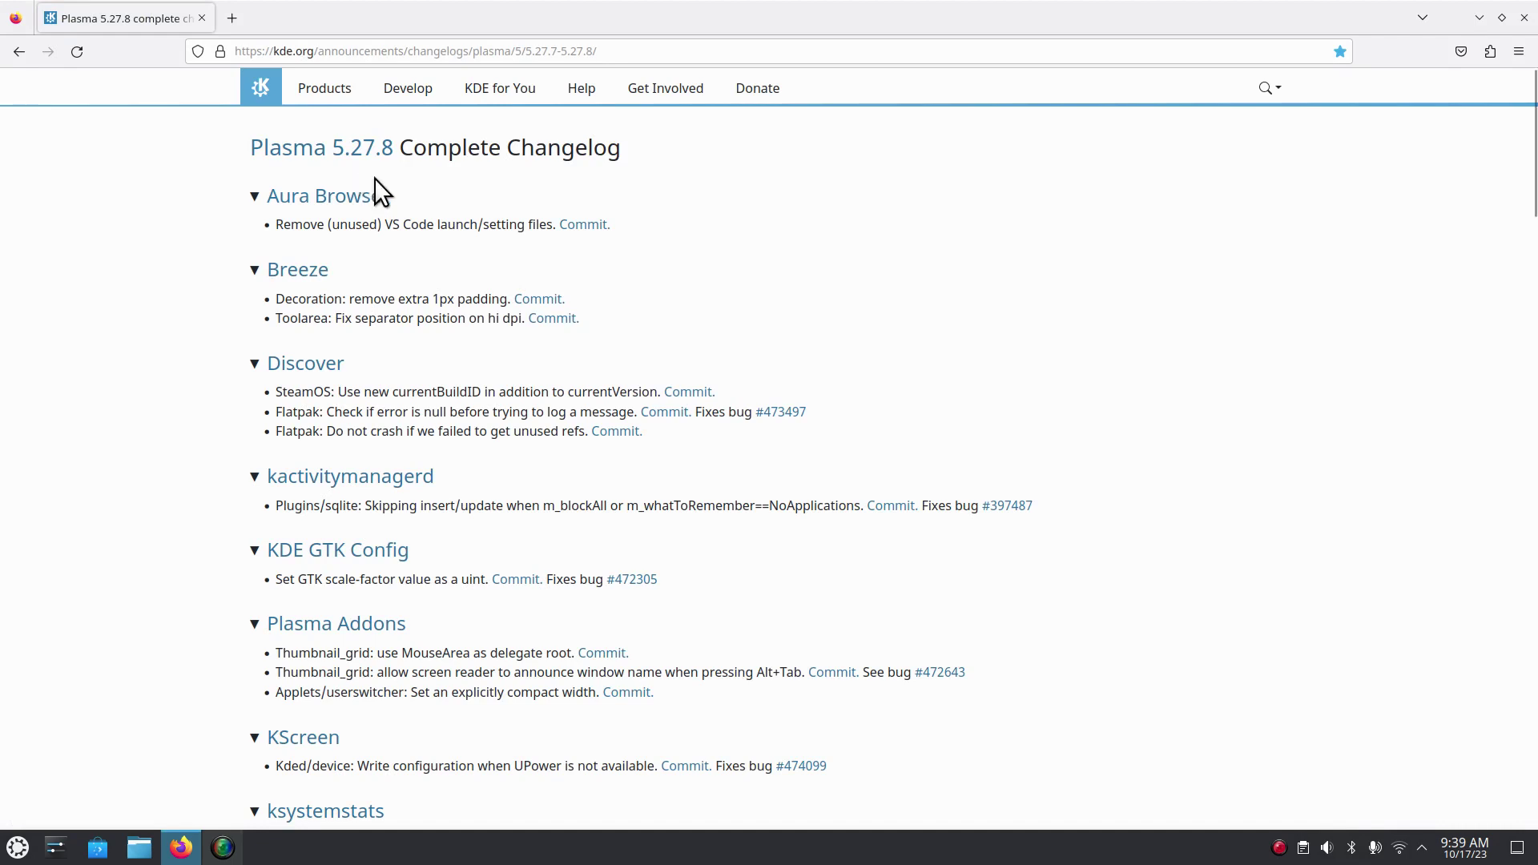
pyautogui.hotkey('ctrl', '+')
pyautogui.hotkey('ctrl', '+')
pyautogui.hotkey('ctrl', '+')
pyautogui.hotkey('ctrl', '+')
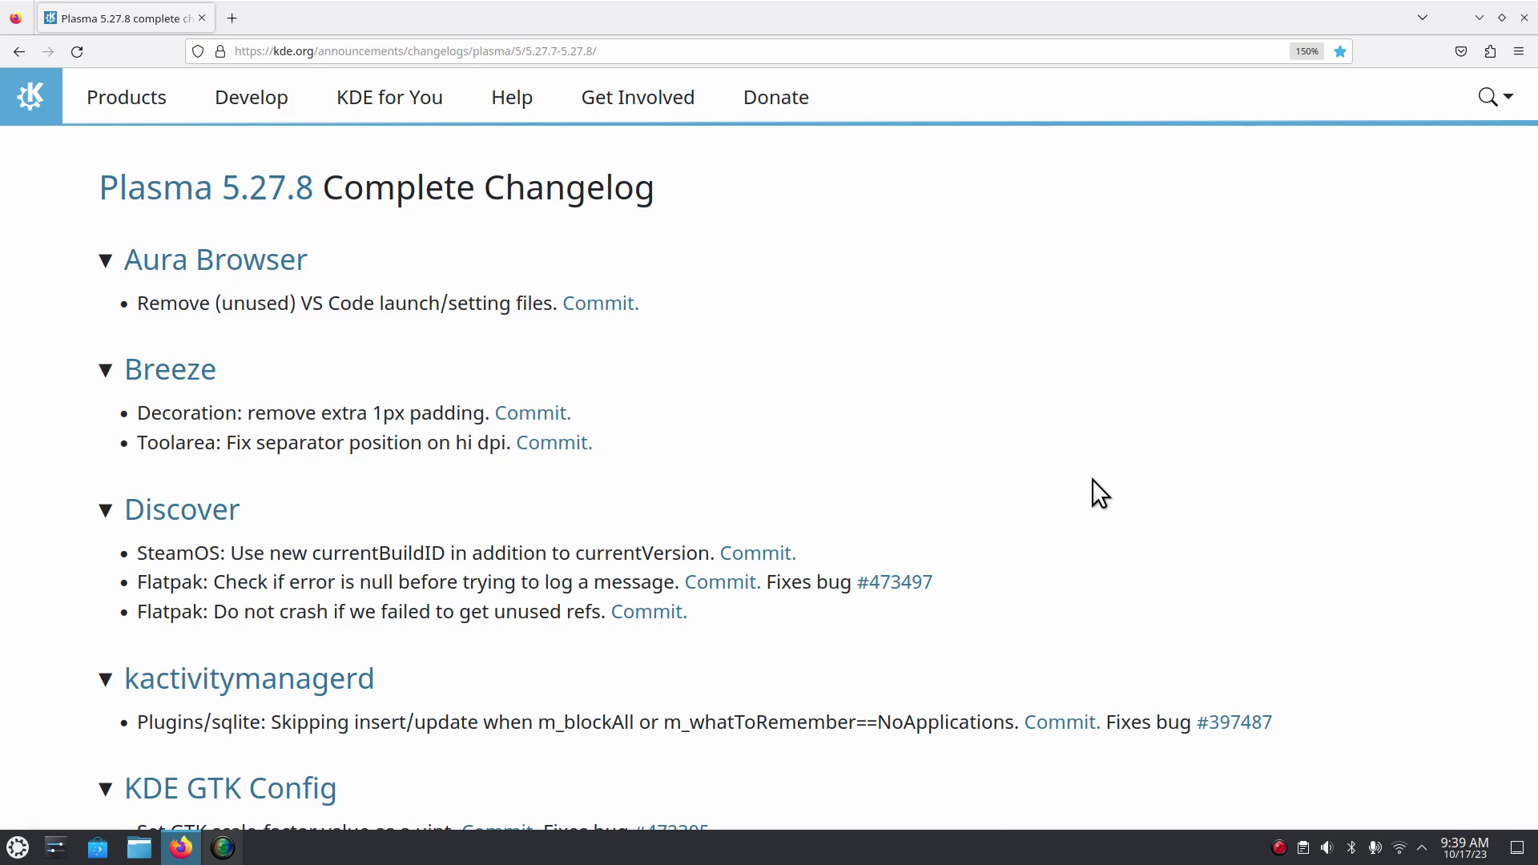
pyautogui.hotkey('ctrl', '-')
pyautogui.hotkey('ctrl', '-')
pyautogui.hotkey('ctrl', '0')
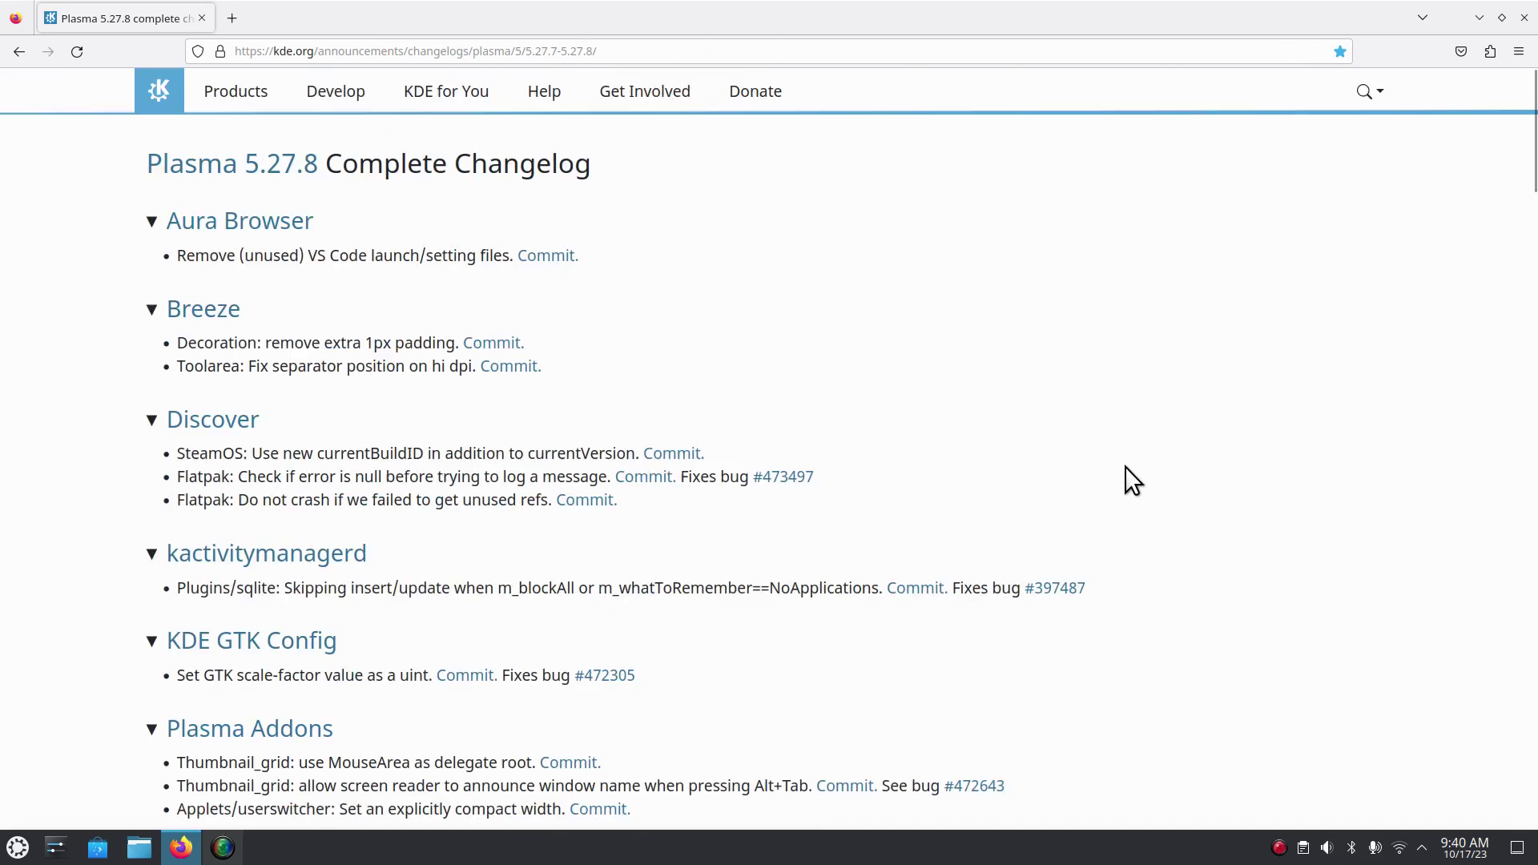
pyautogui.hotkey('ctrl', '+')
pyautogui.hotkey('ctrl', '+')
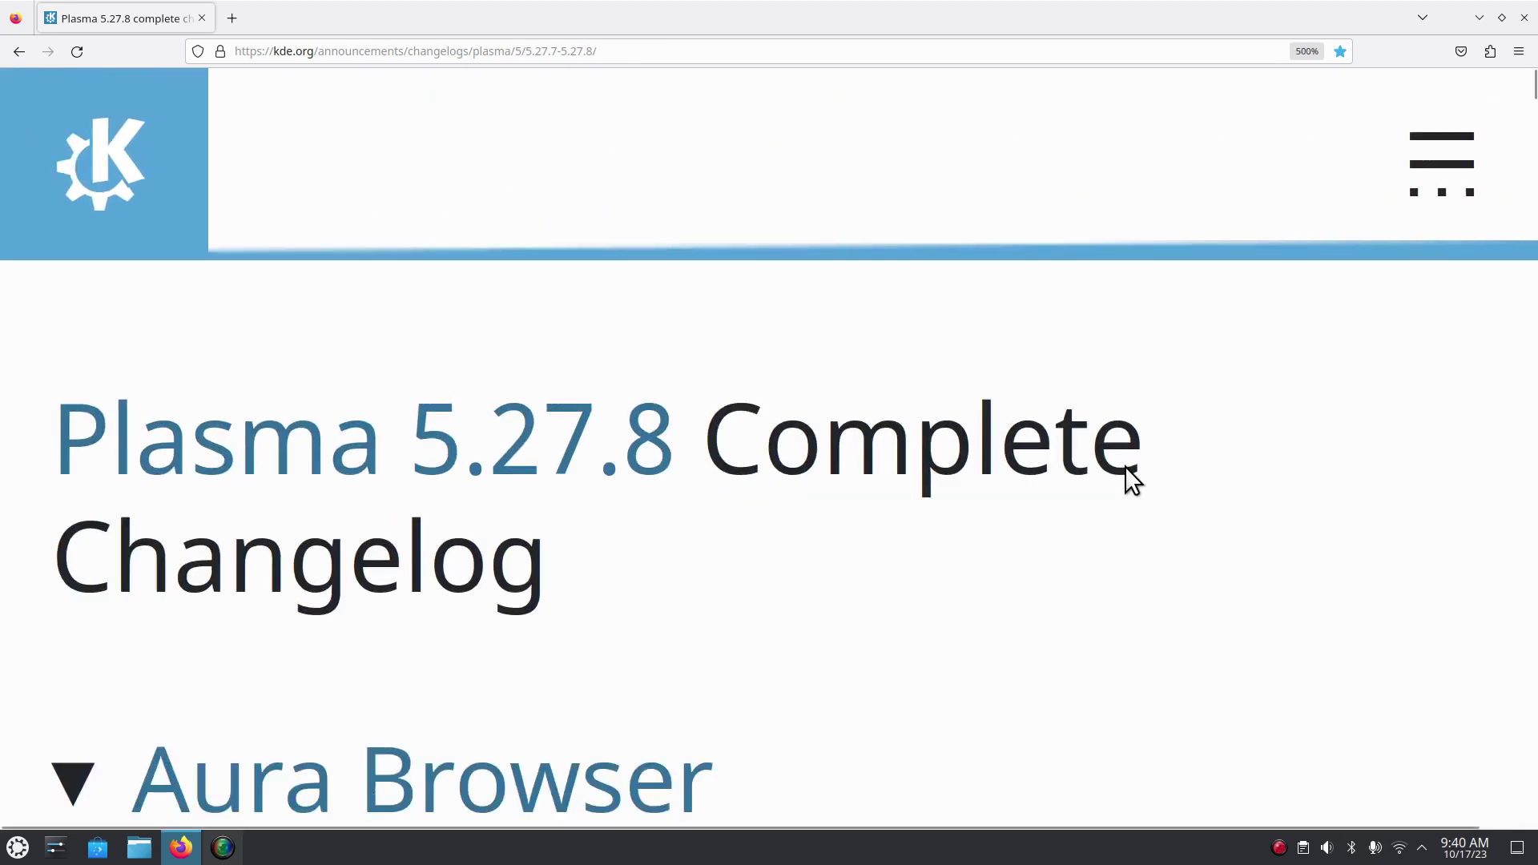
pyautogui.hotkey('ctrl', '-')
pyautogui.hotkey('ctrl', '-')
pyautogui.hotkey('ctrl', '-')
pyautogui.hotkey('ctrl', '-')
pyautogui.hotkey('ctrl', '-')
pyautogui.hotkey('ctrl', '-')
pyautogui.hotkey('ctrl', '-')
pyautogui.hotkey('ctrl', '-')
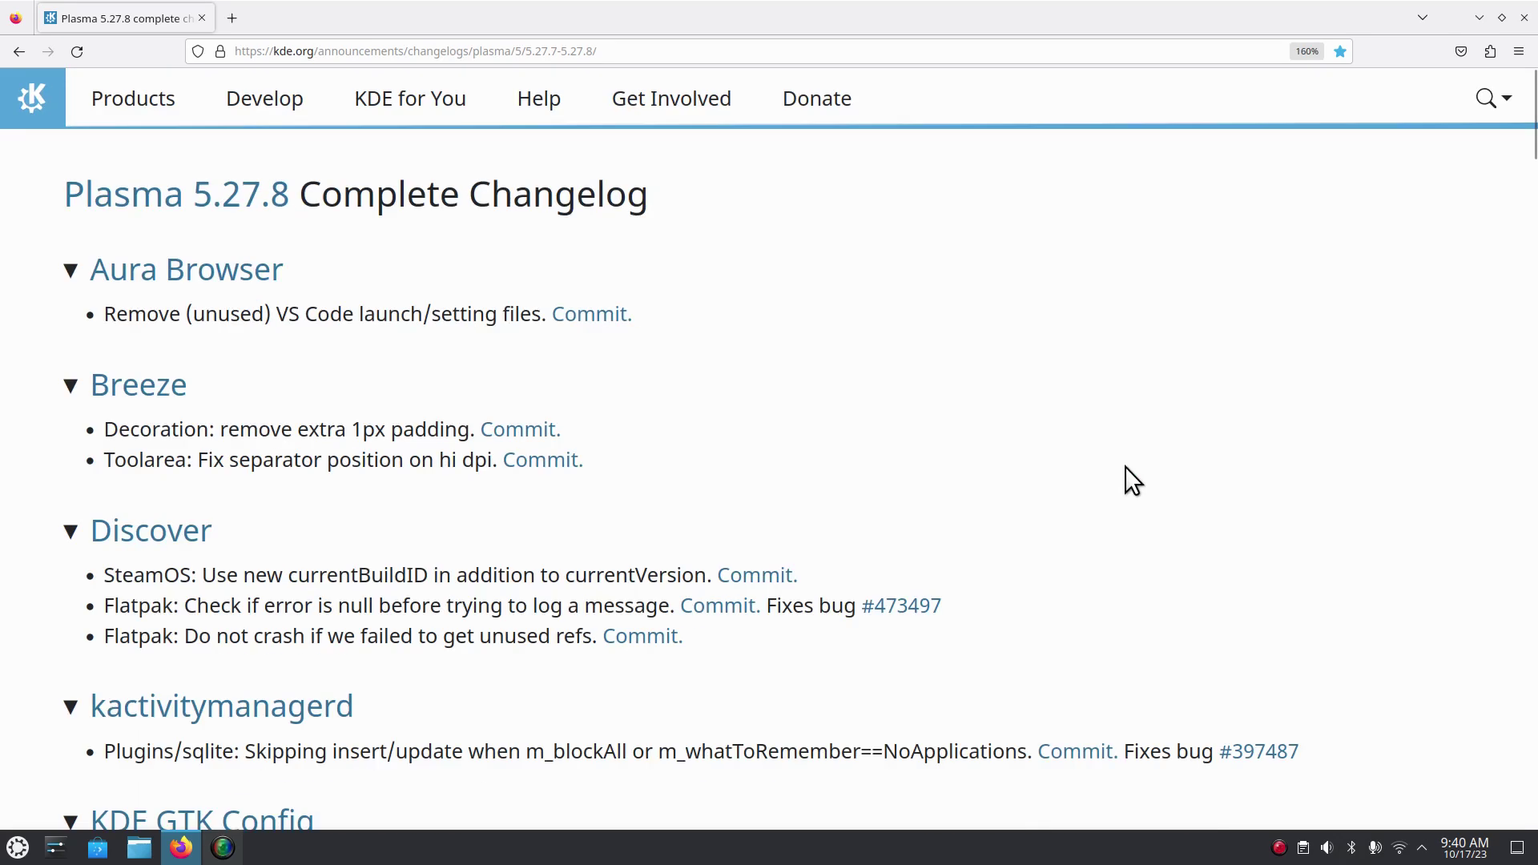
pyautogui.hotkey('ctrl', '-')
pyautogui.hotkey('ctrl', '+')
pyautogui.hotkey('ctrl', '+')
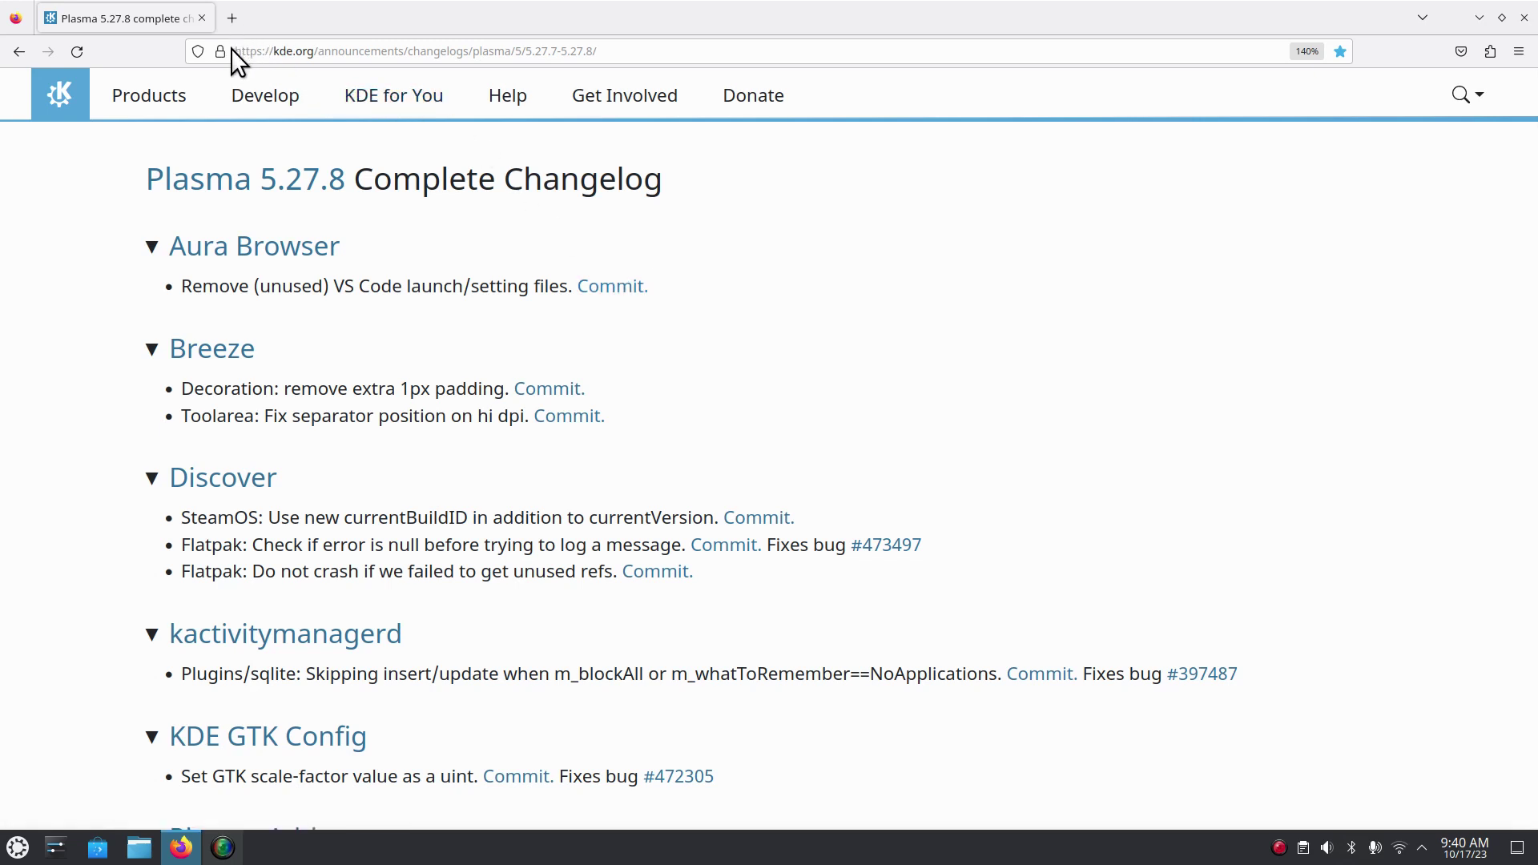
pyautogui.moveTo(234, 50); pyautogui.dragTo(625, 54)
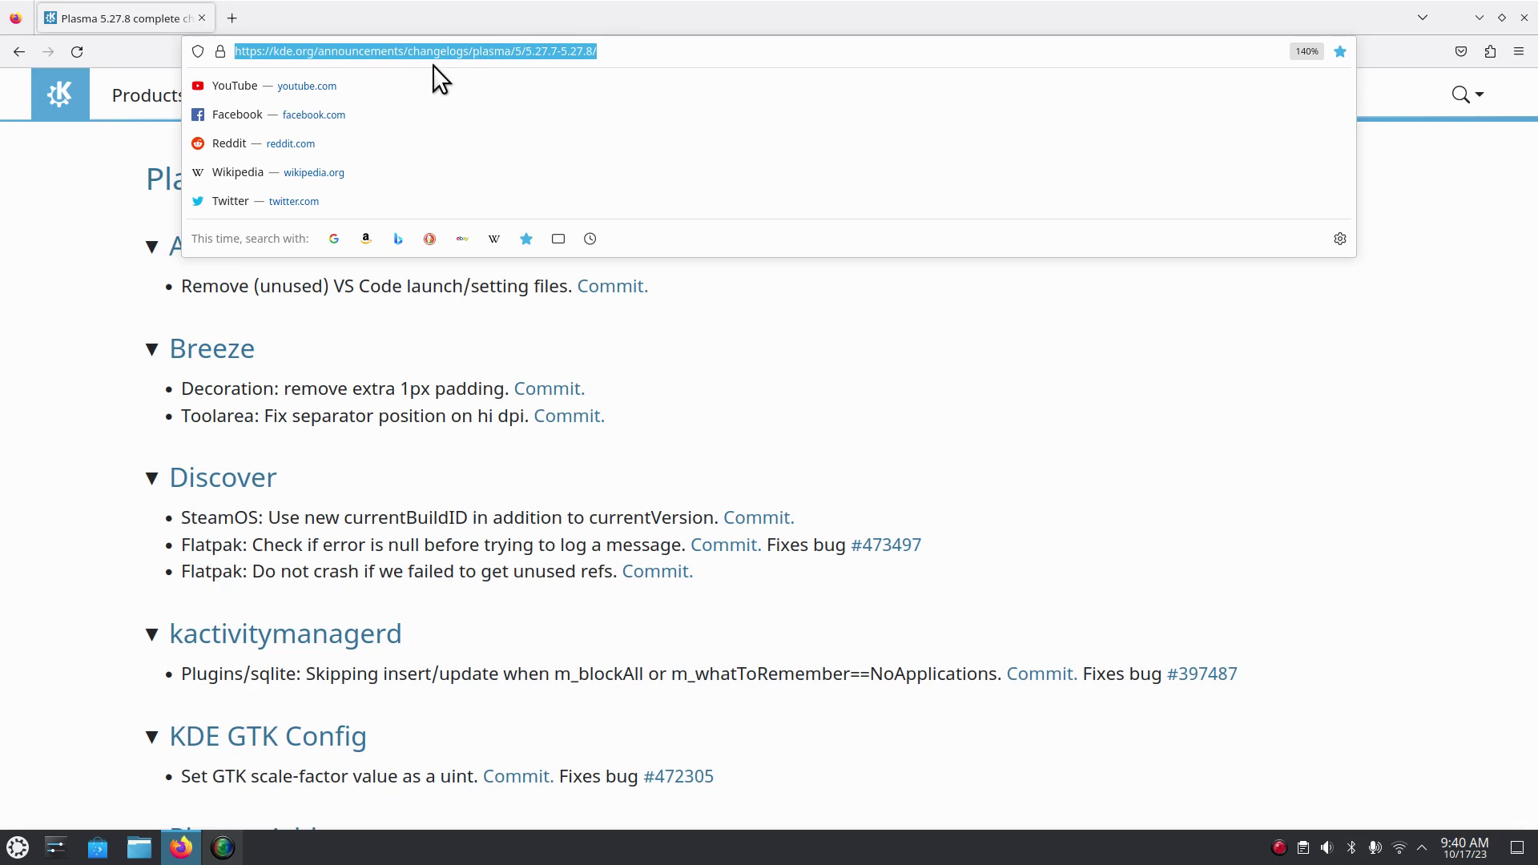
pyautogui.click(707, 321)
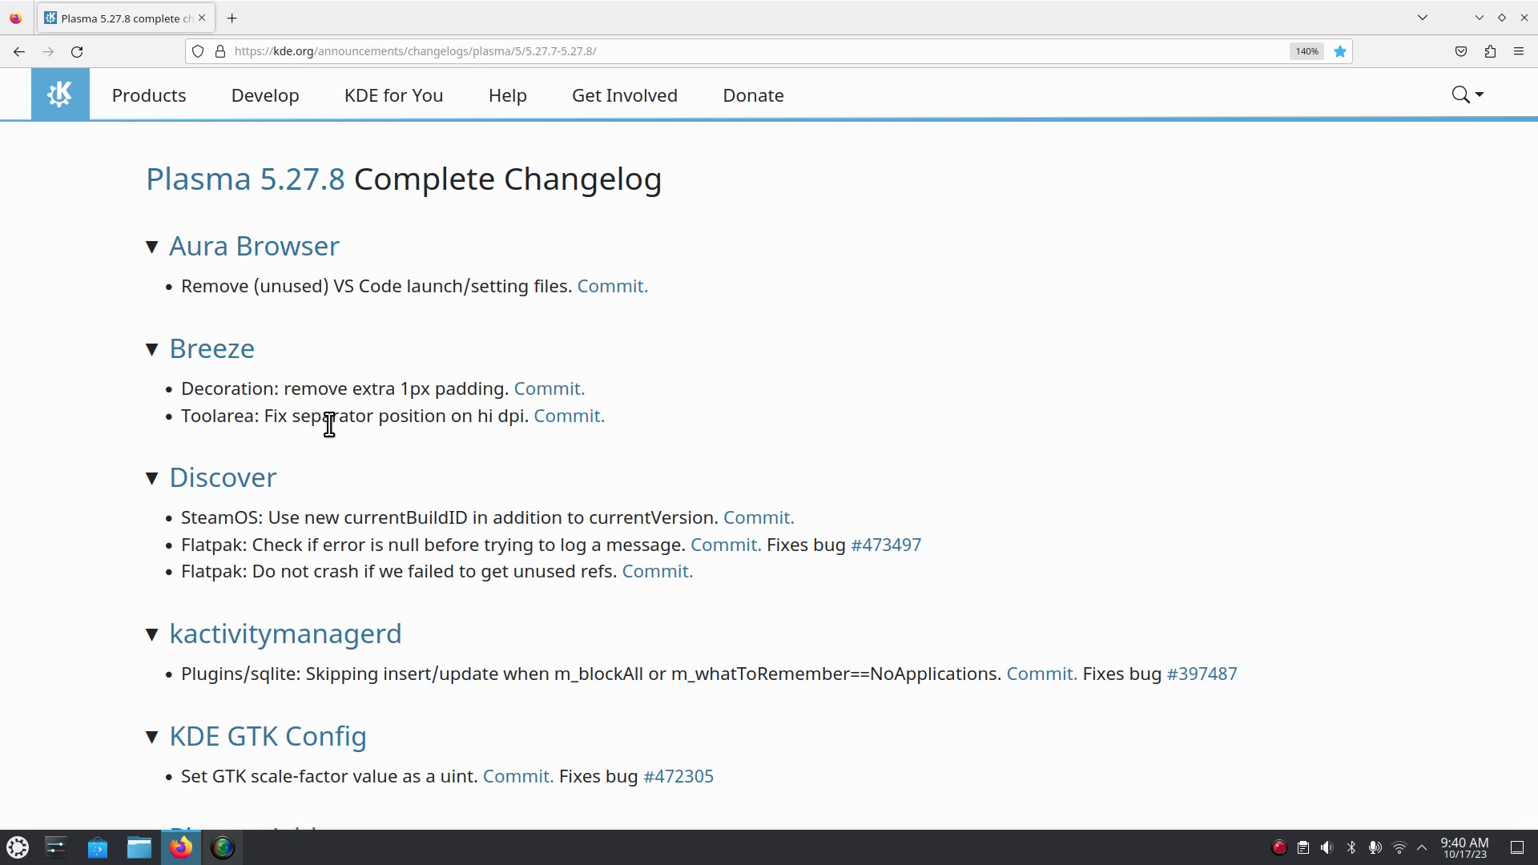
pyautogui.scroll(-2, 329, 424)
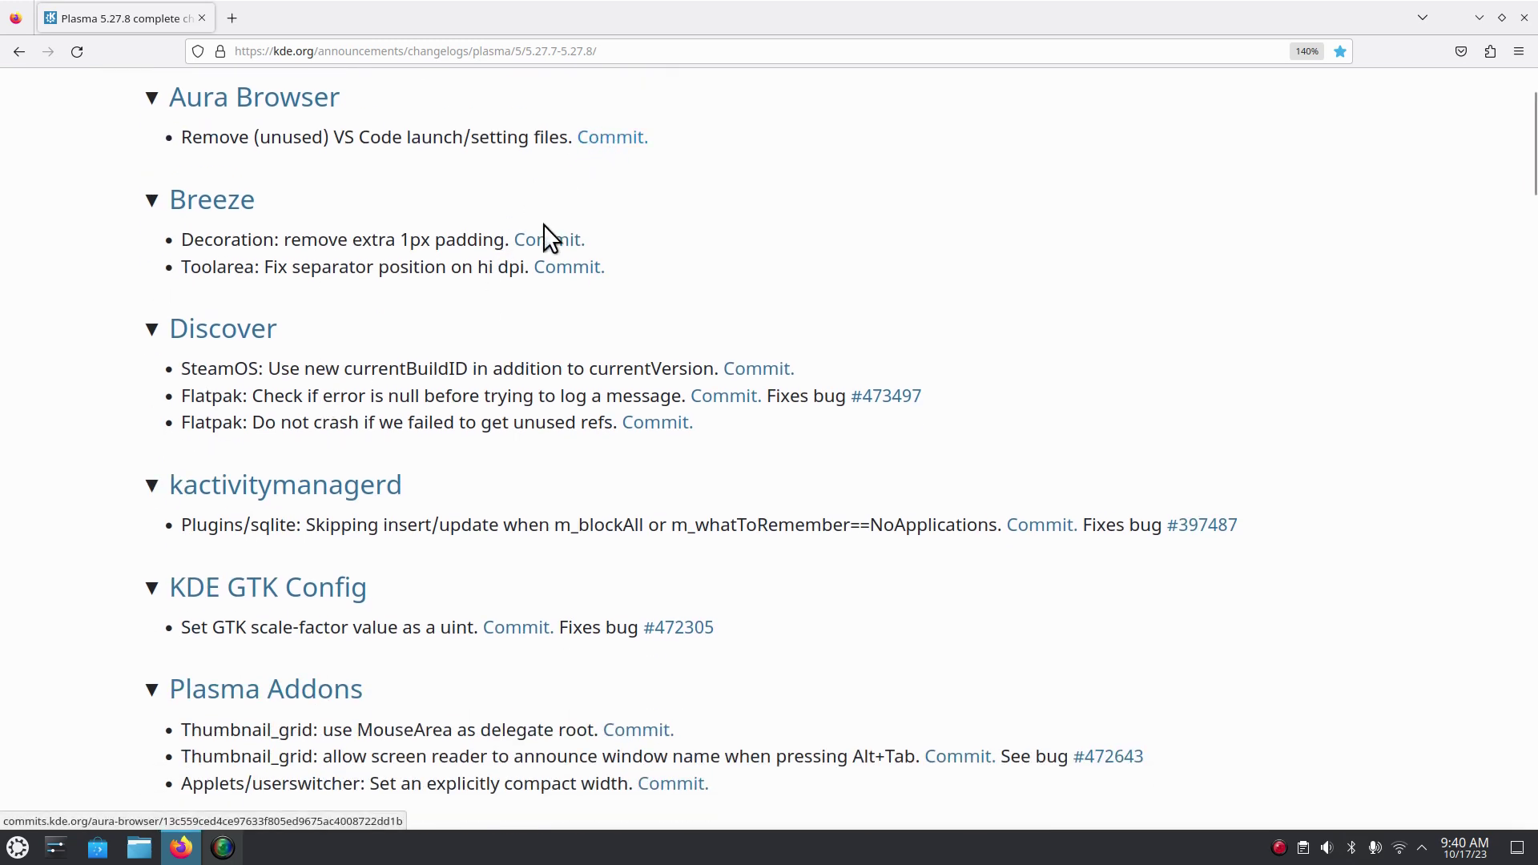
pyautogui.scroll(-2, 398, 320)
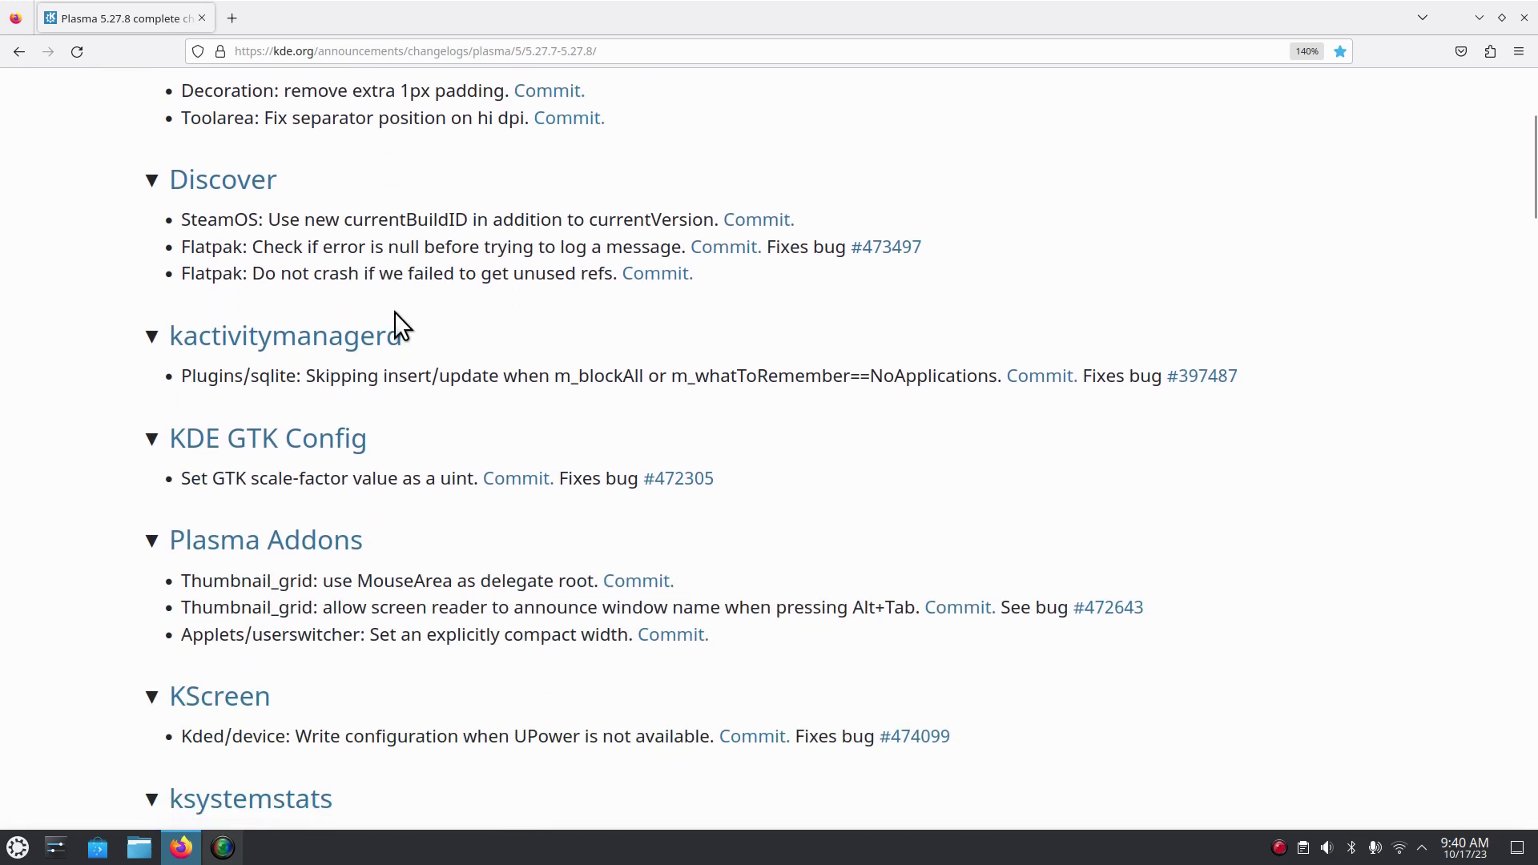
pyautogui.scroll(-2, 397, 315)
pyautogui.scroll(-4, 395, 314)
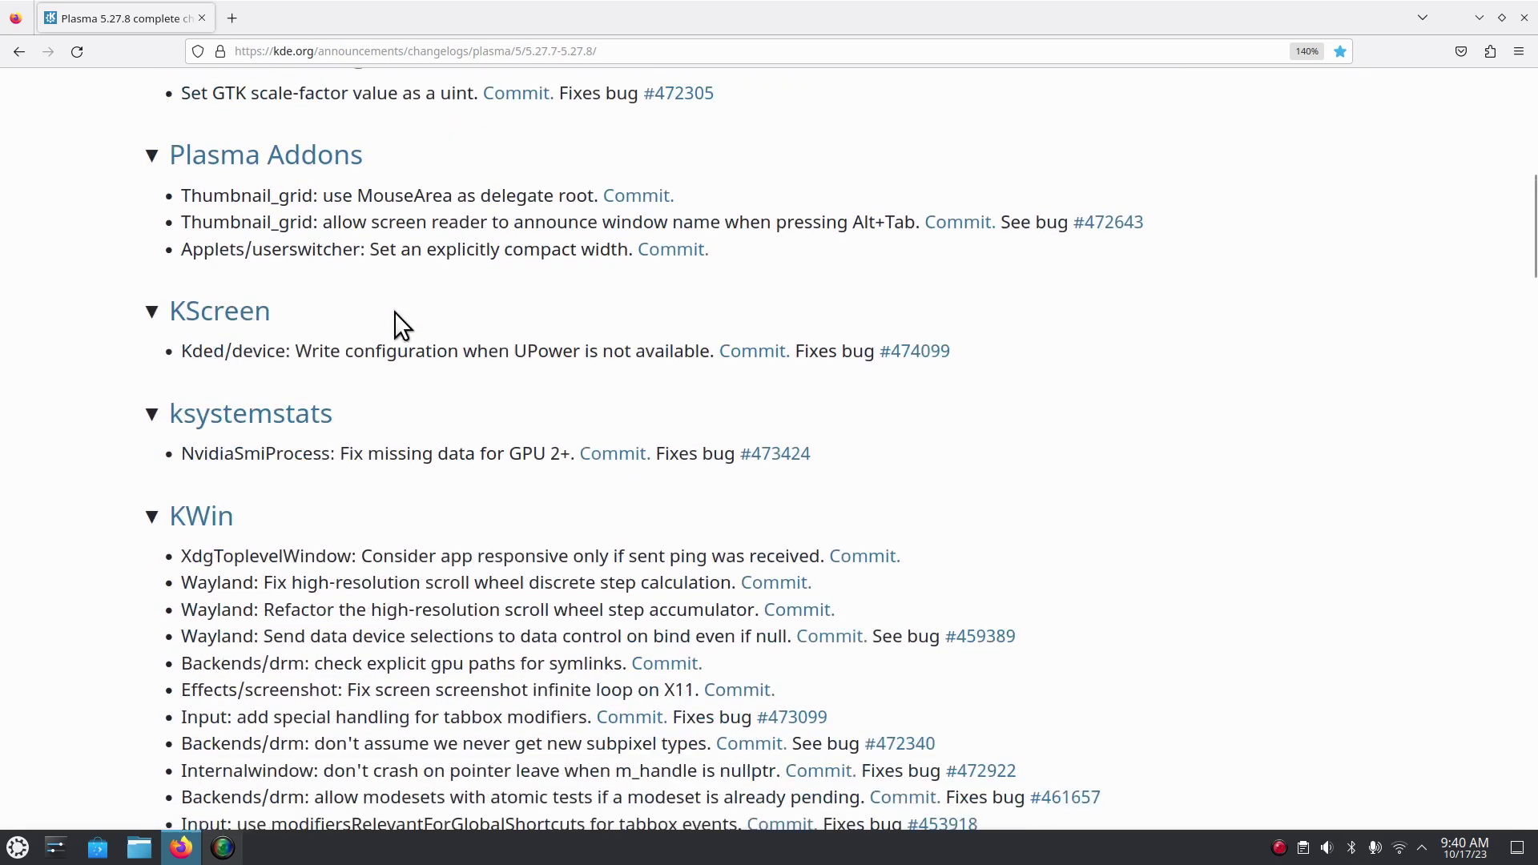
pyautogui.scroll(-2, 395, 316)
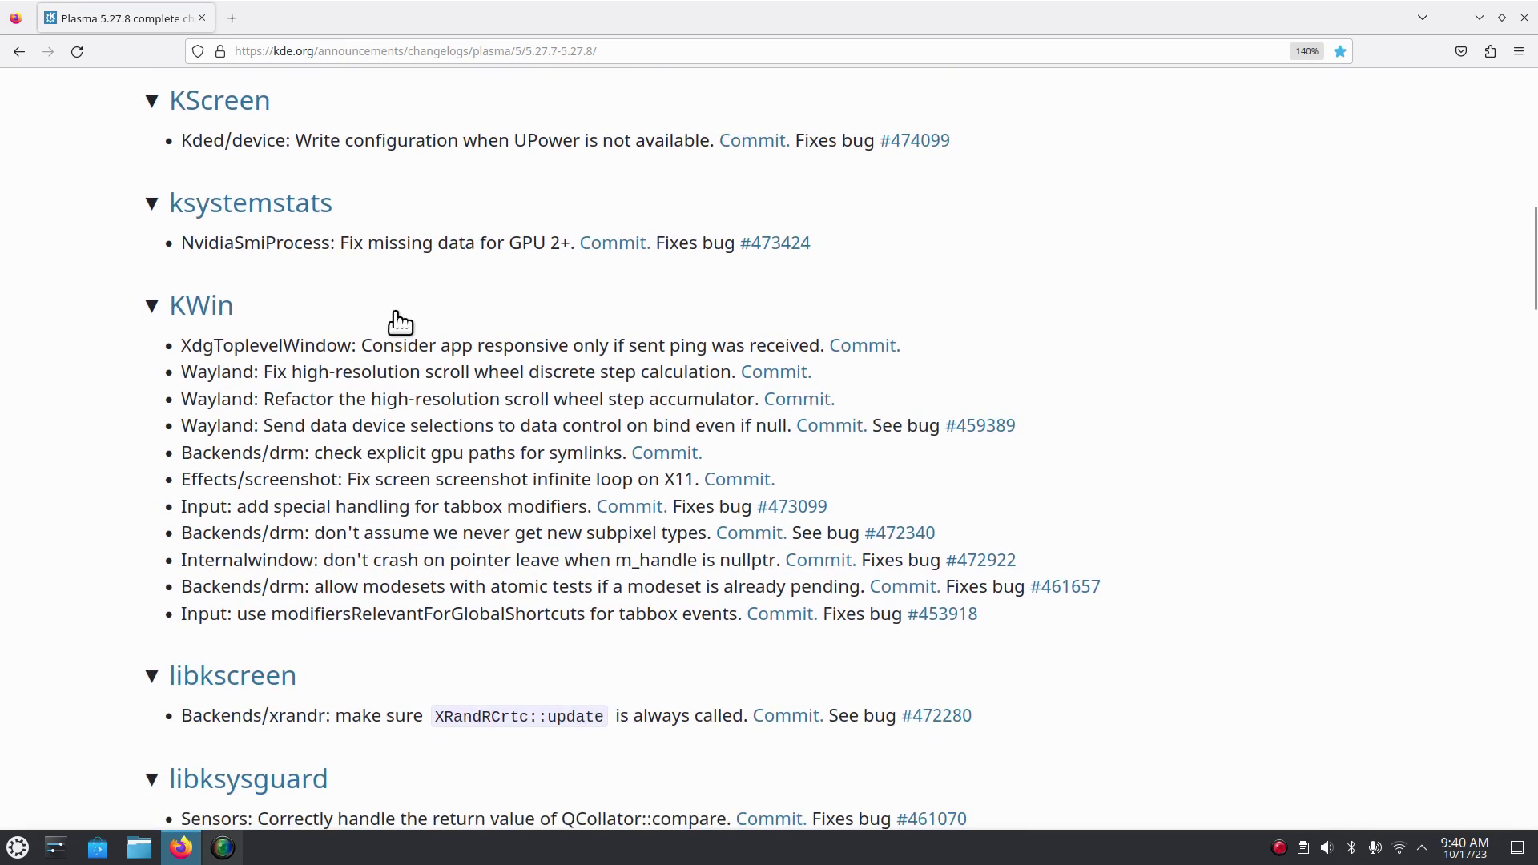
pyautogui.scroll(-2, 397, 316)
pyautogui.scroll(-4, 396, 314)
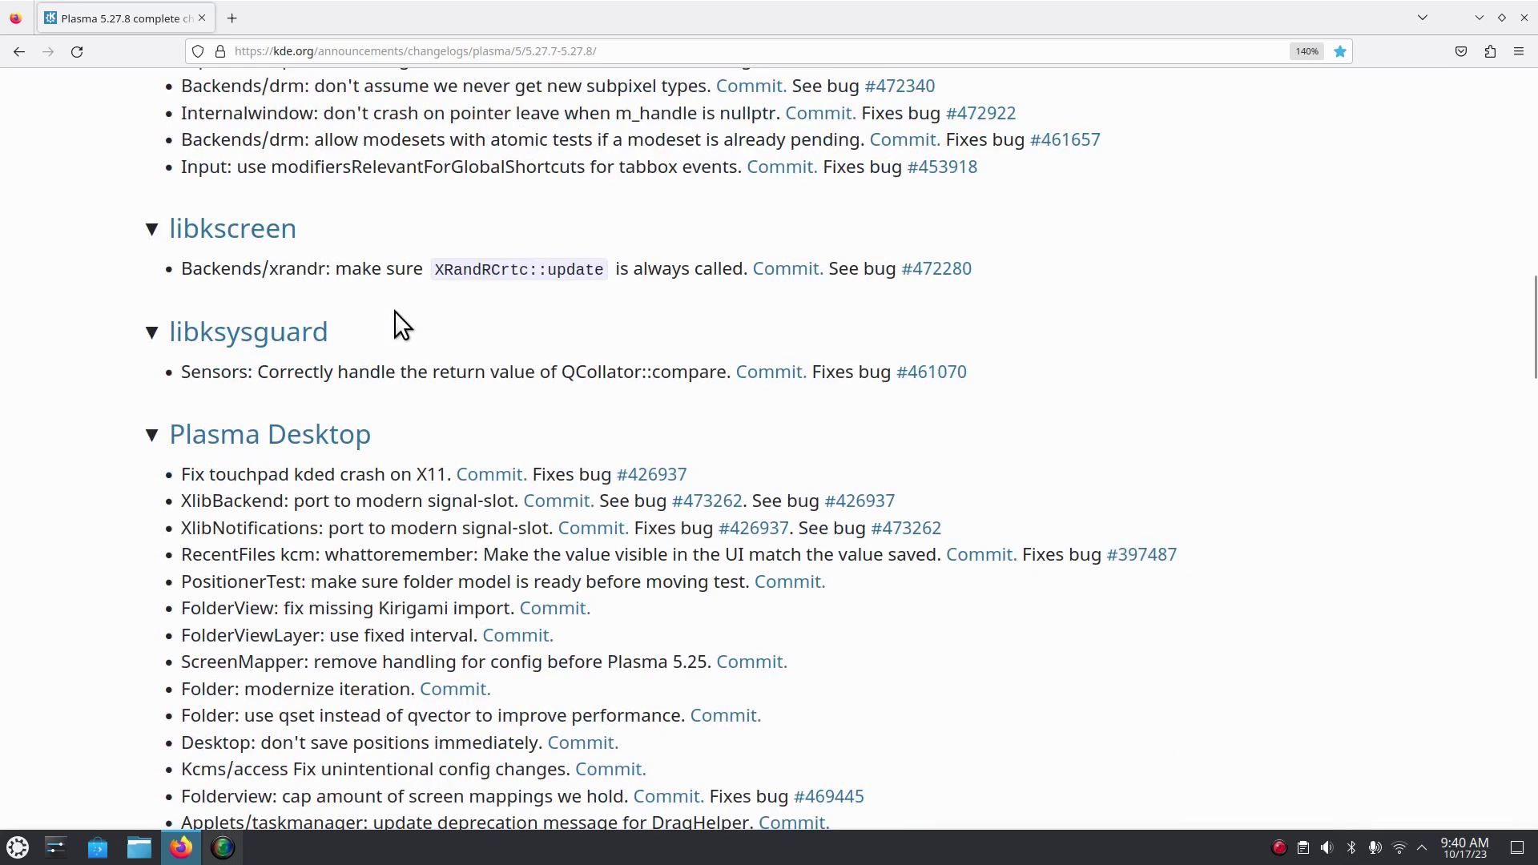
pyautogui.scroll(-4, 396, 312)
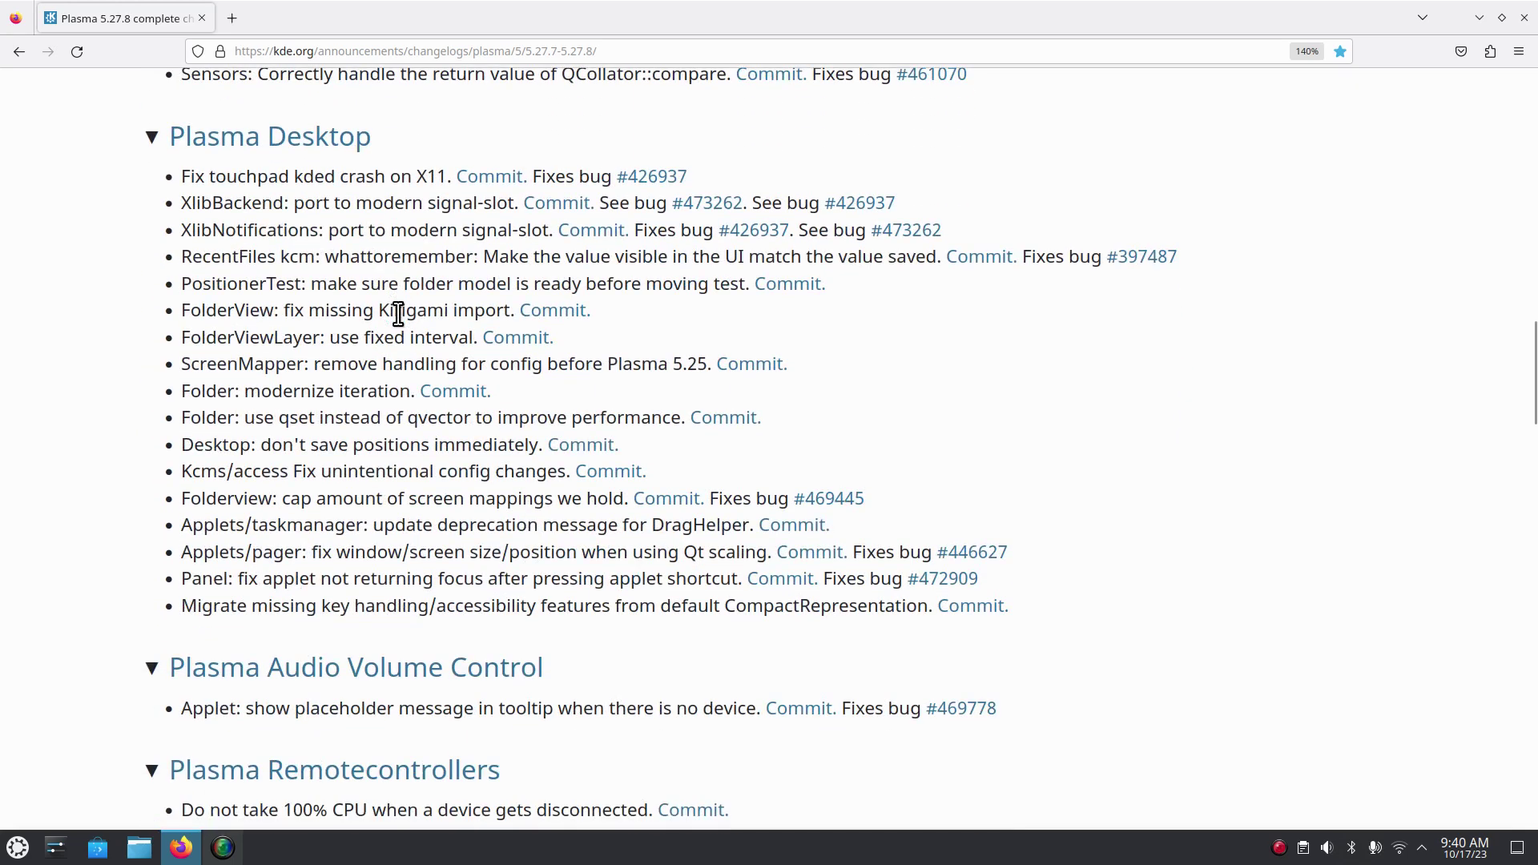
pyautogui.scroll(-2, 398, 313)
pyautogui.scroll(-2, 398, 313)
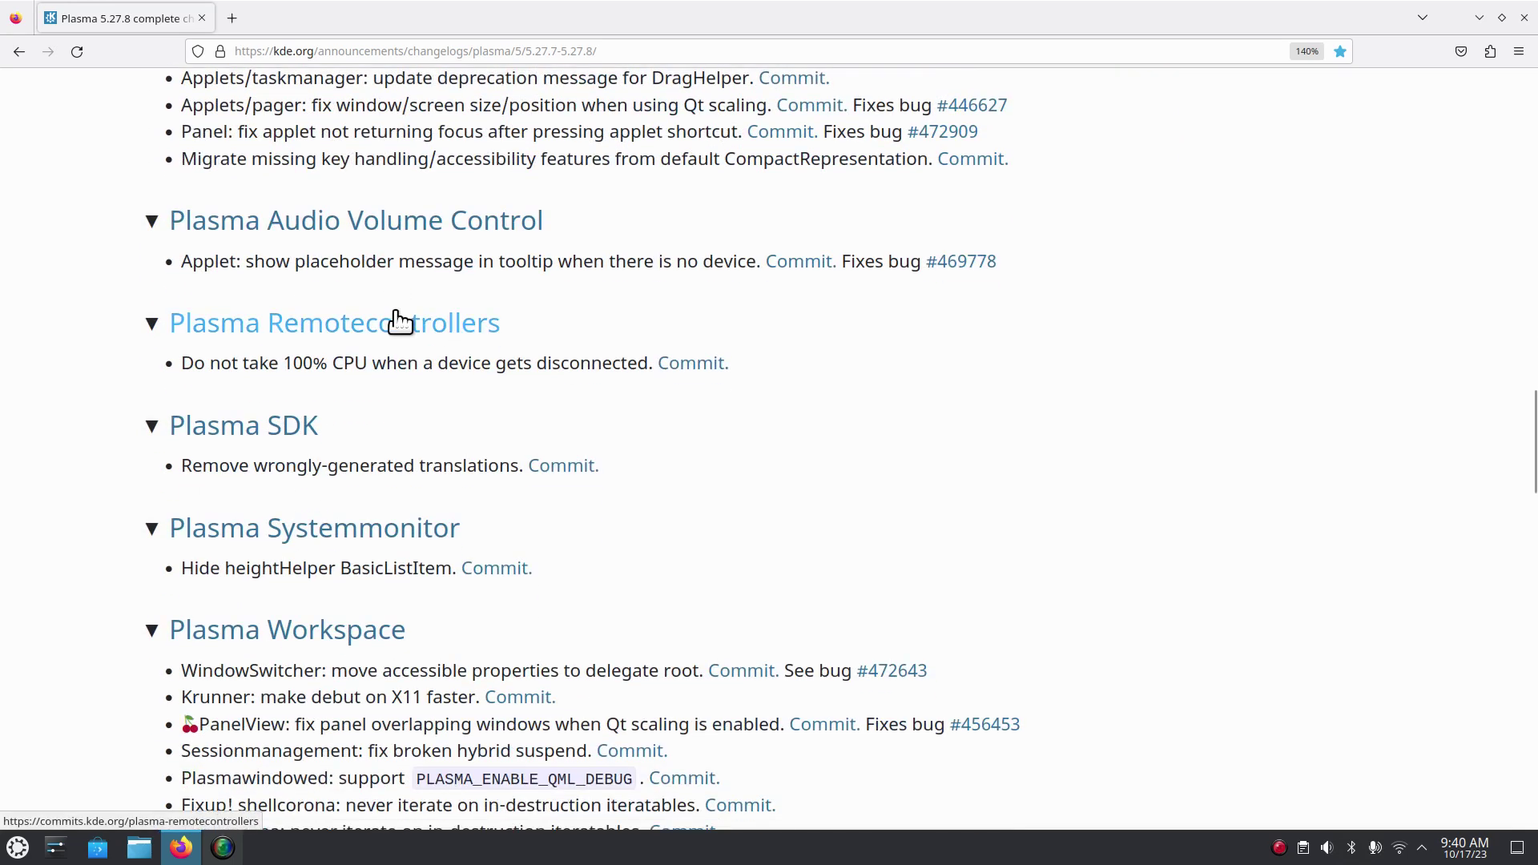
pyautogui.scroll(-1, 398, 313)
pyautogui.scroll(-2, 398, 313)
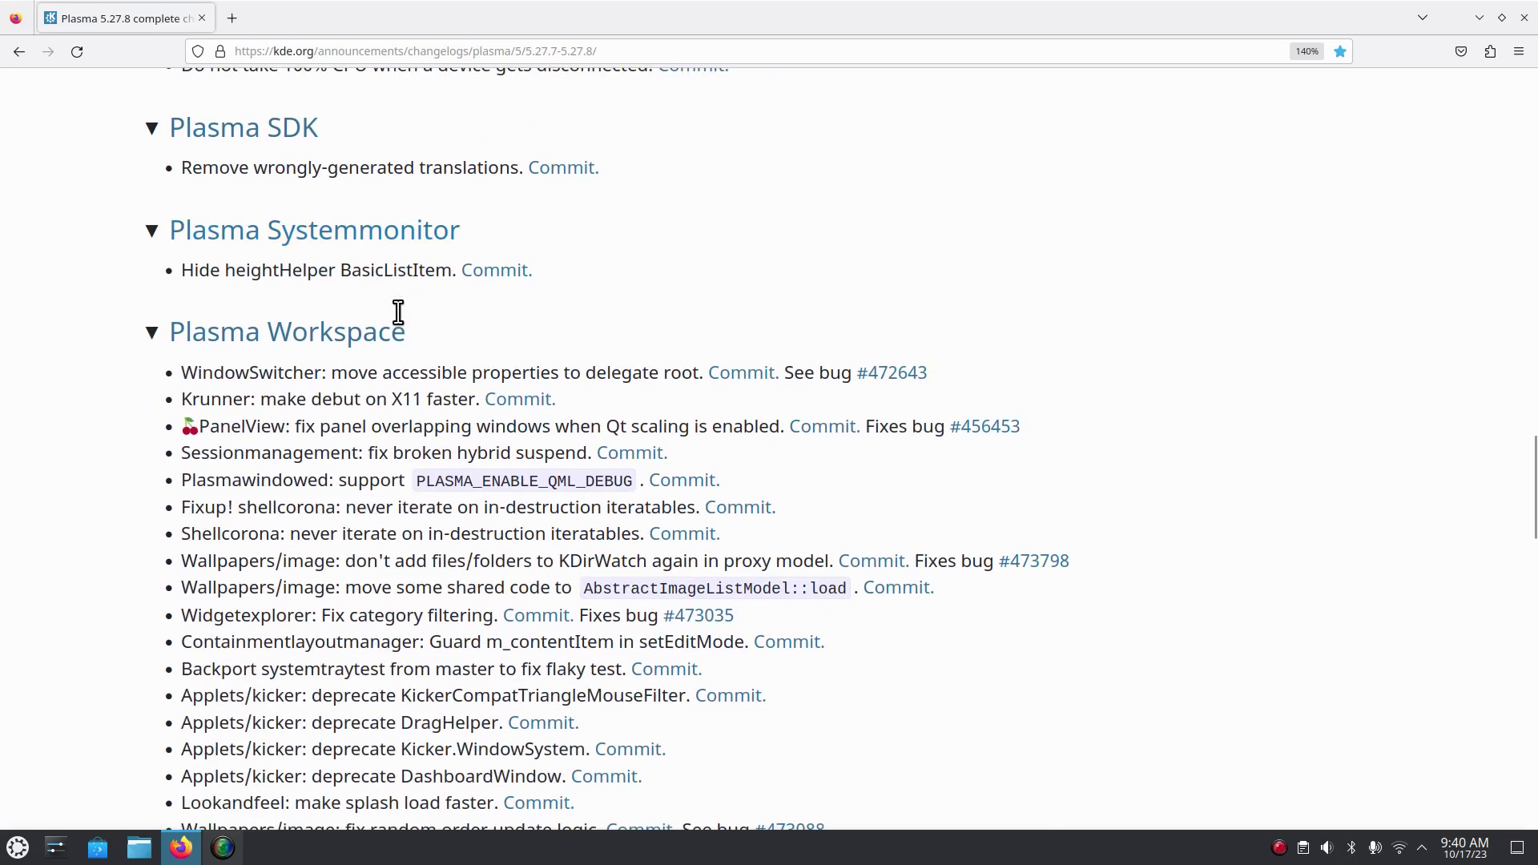
pyautogui.scroll(-2, 395, 310)
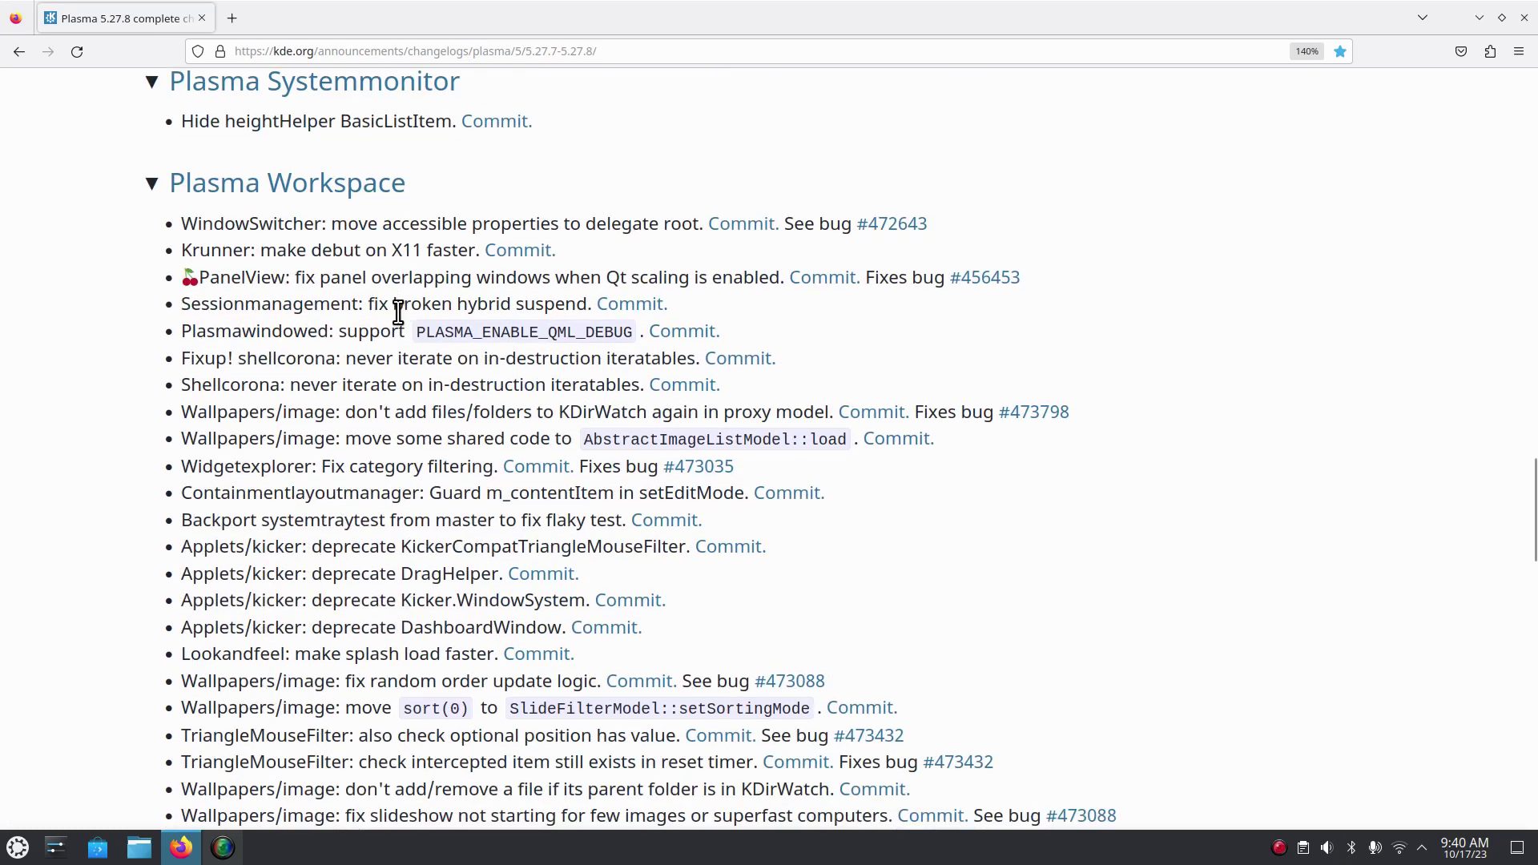
pyautogui.scroll(-2, 416, 406)
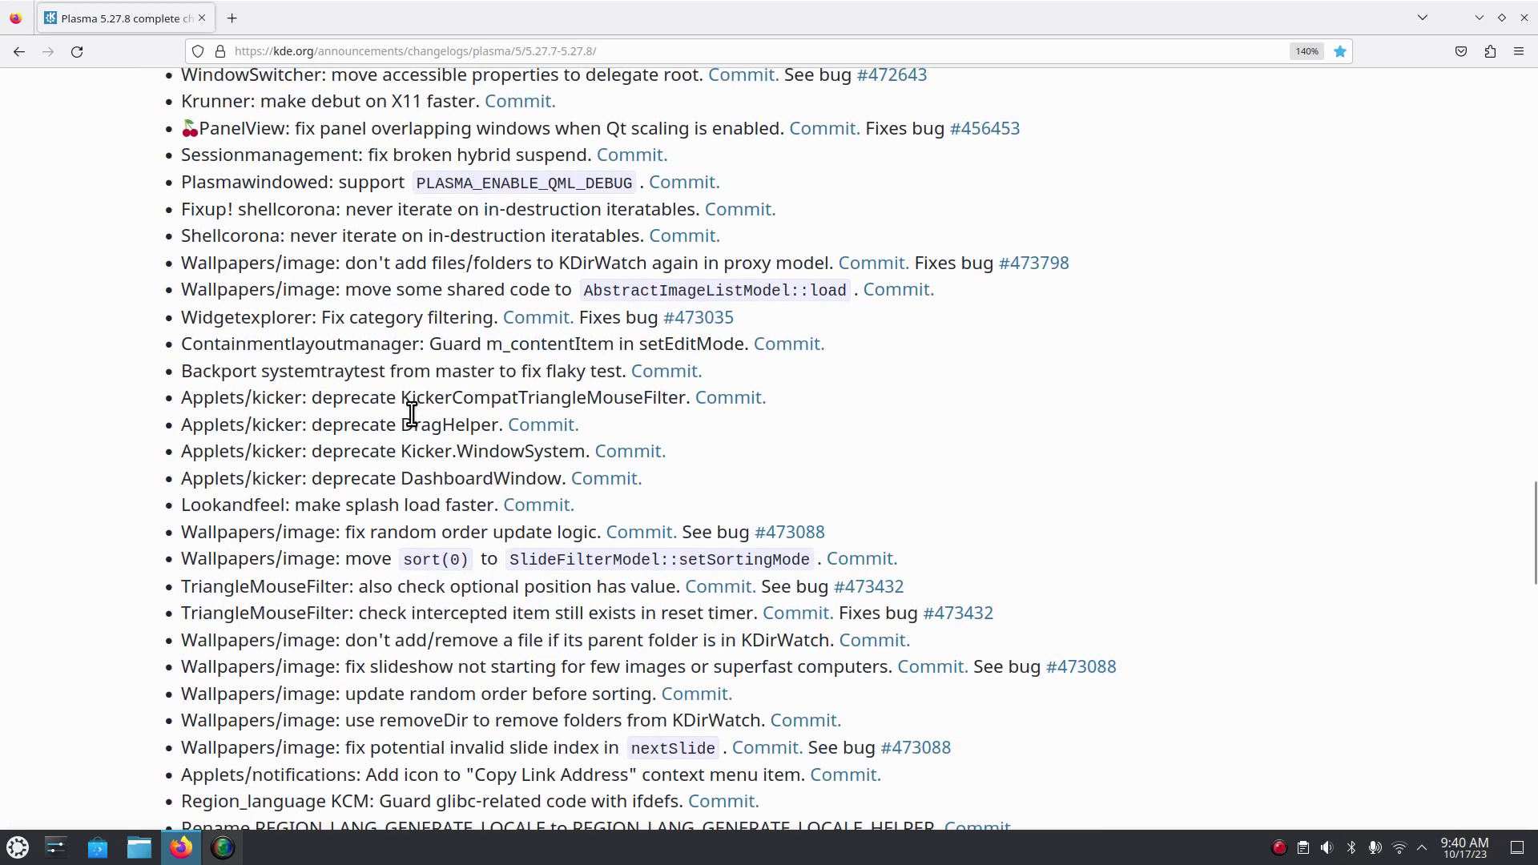
pyautogui.scroll(-2, 418, 407)
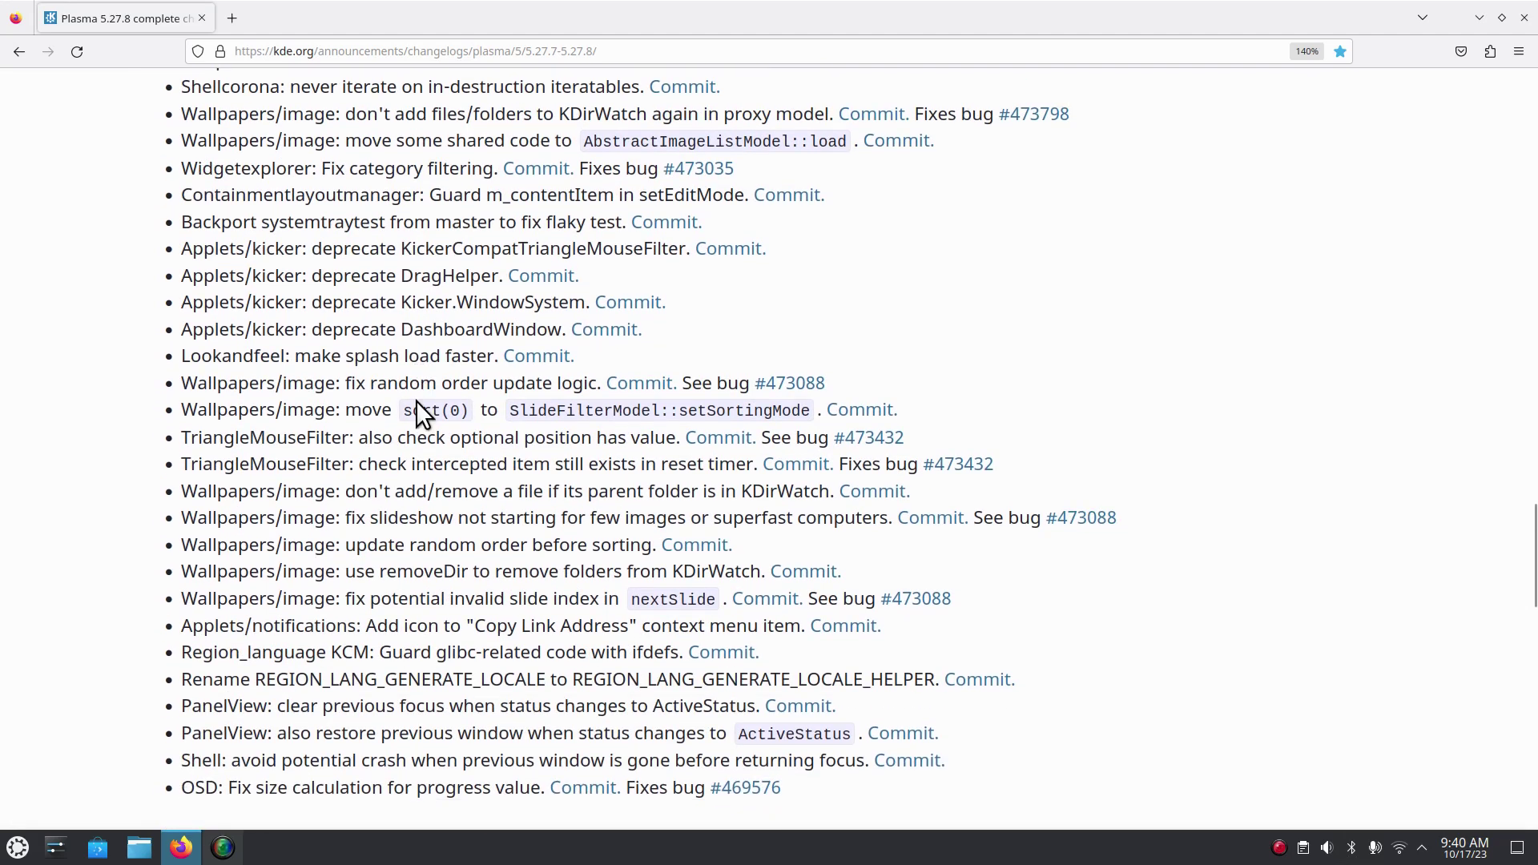
pyautogui.scroll(-2, 415, 401)
pyautogui.scroll(-6, 418, 401)
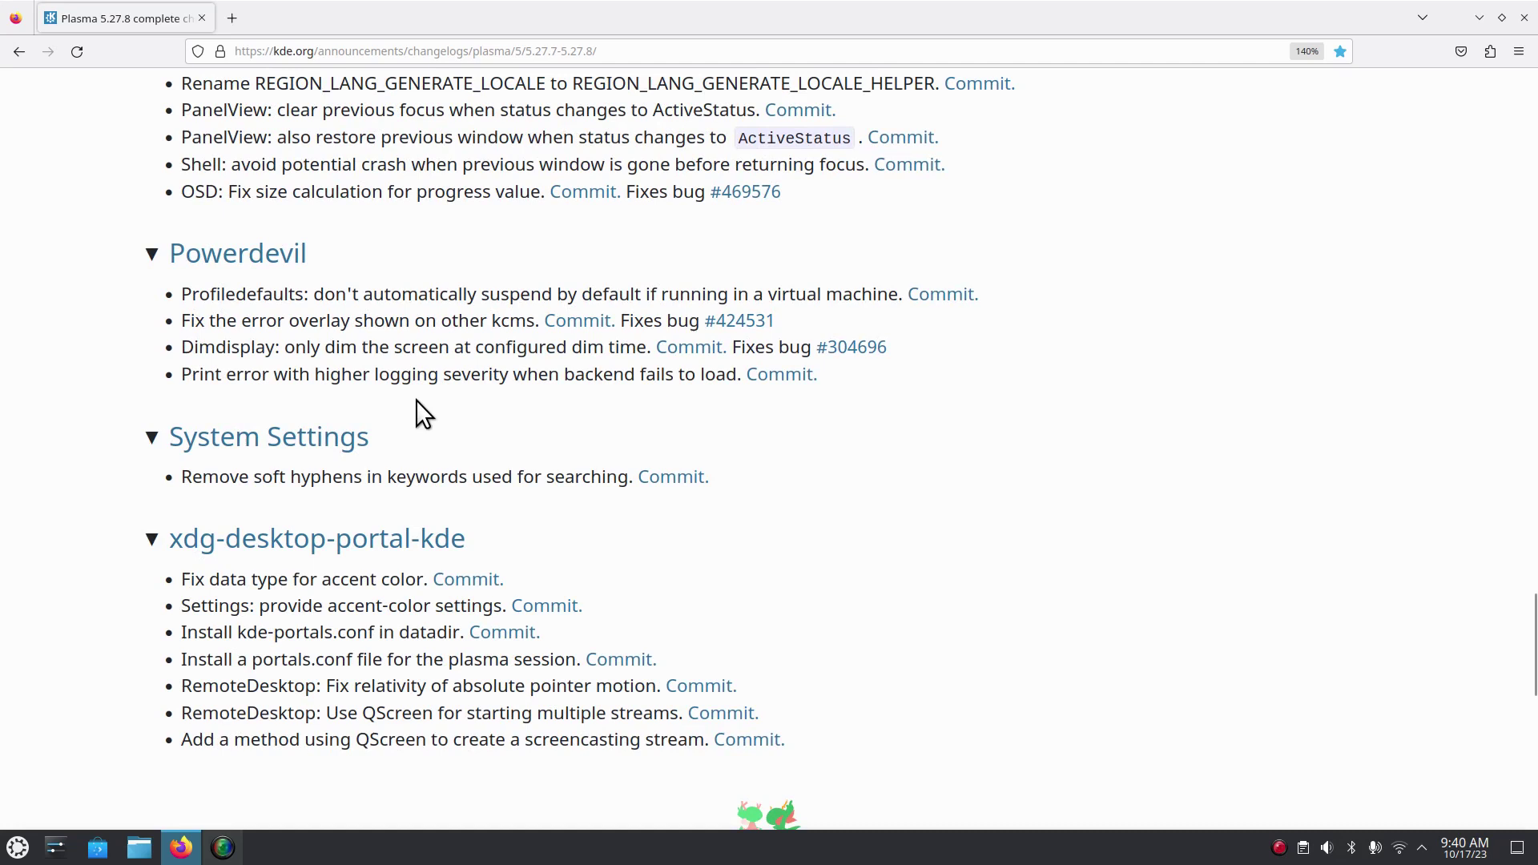
pyautogui.scroll(-2, 487, 418)
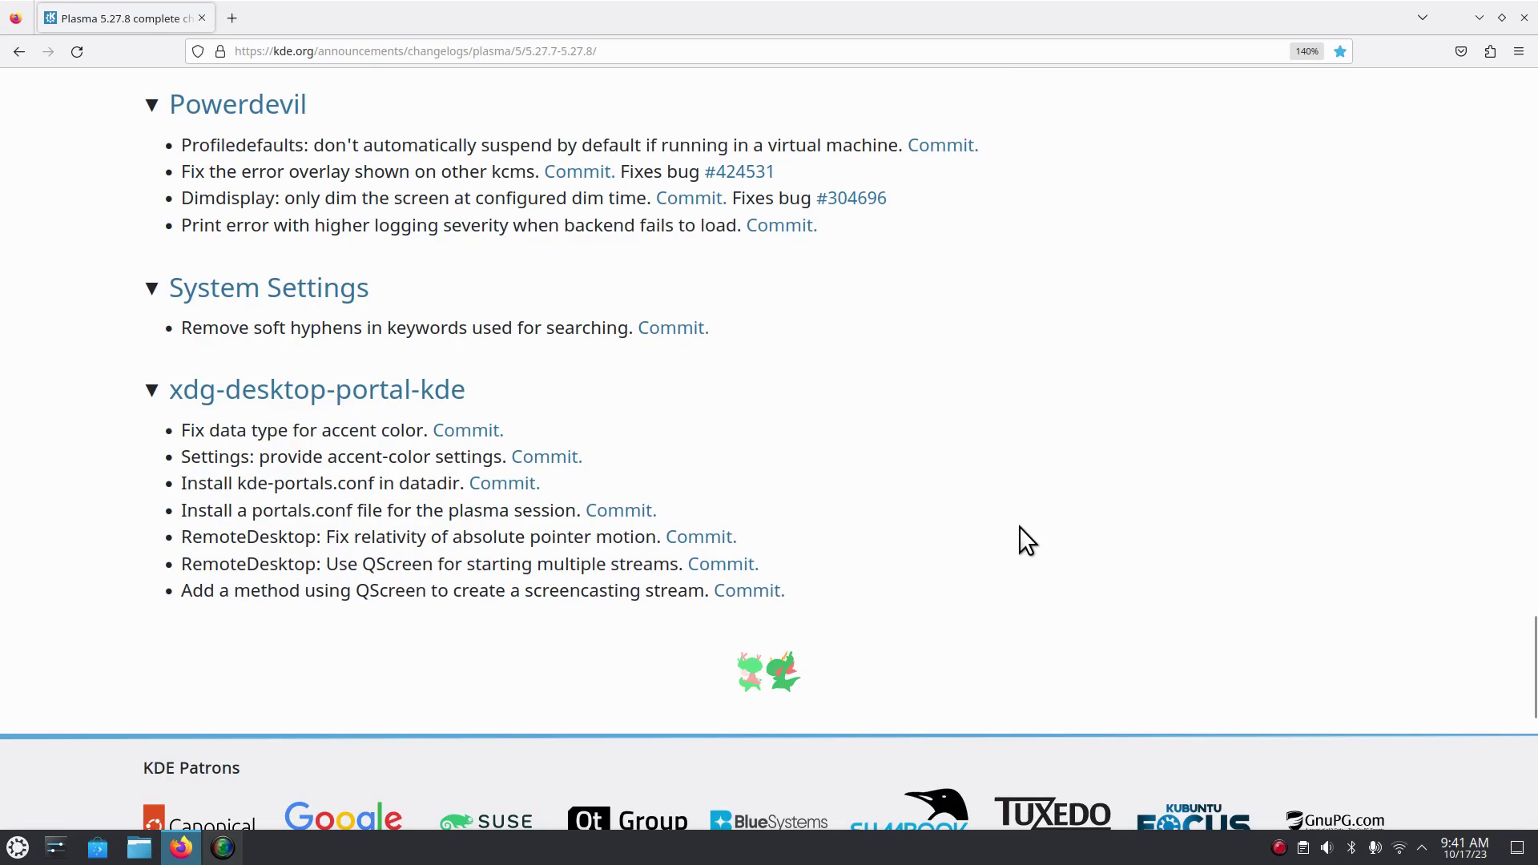
pyautogui.scroll(20, 1020, 532)
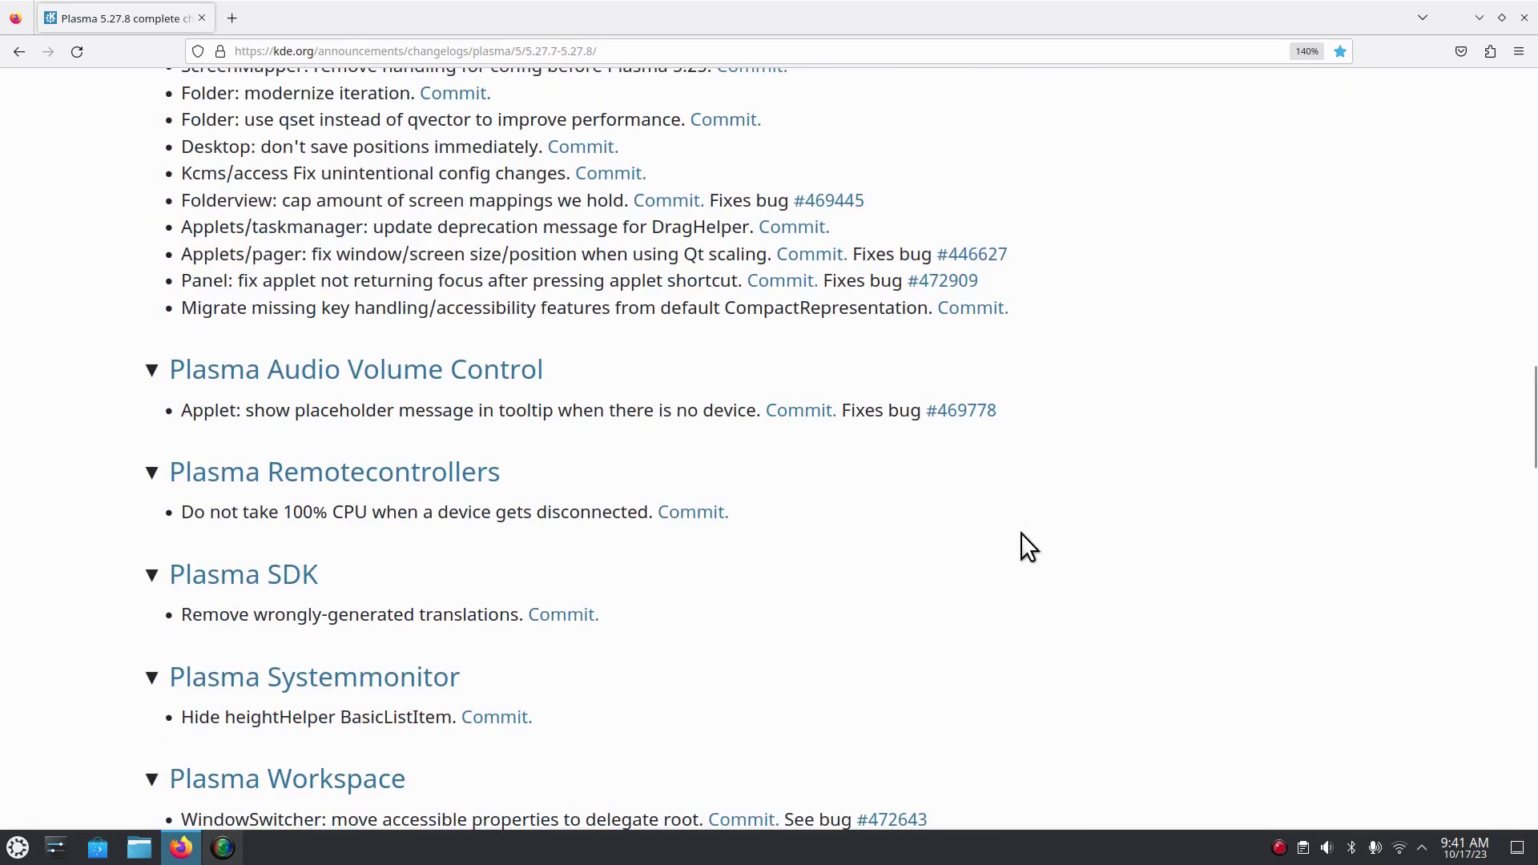
pyautogui.scroll(20, 1021, 532)
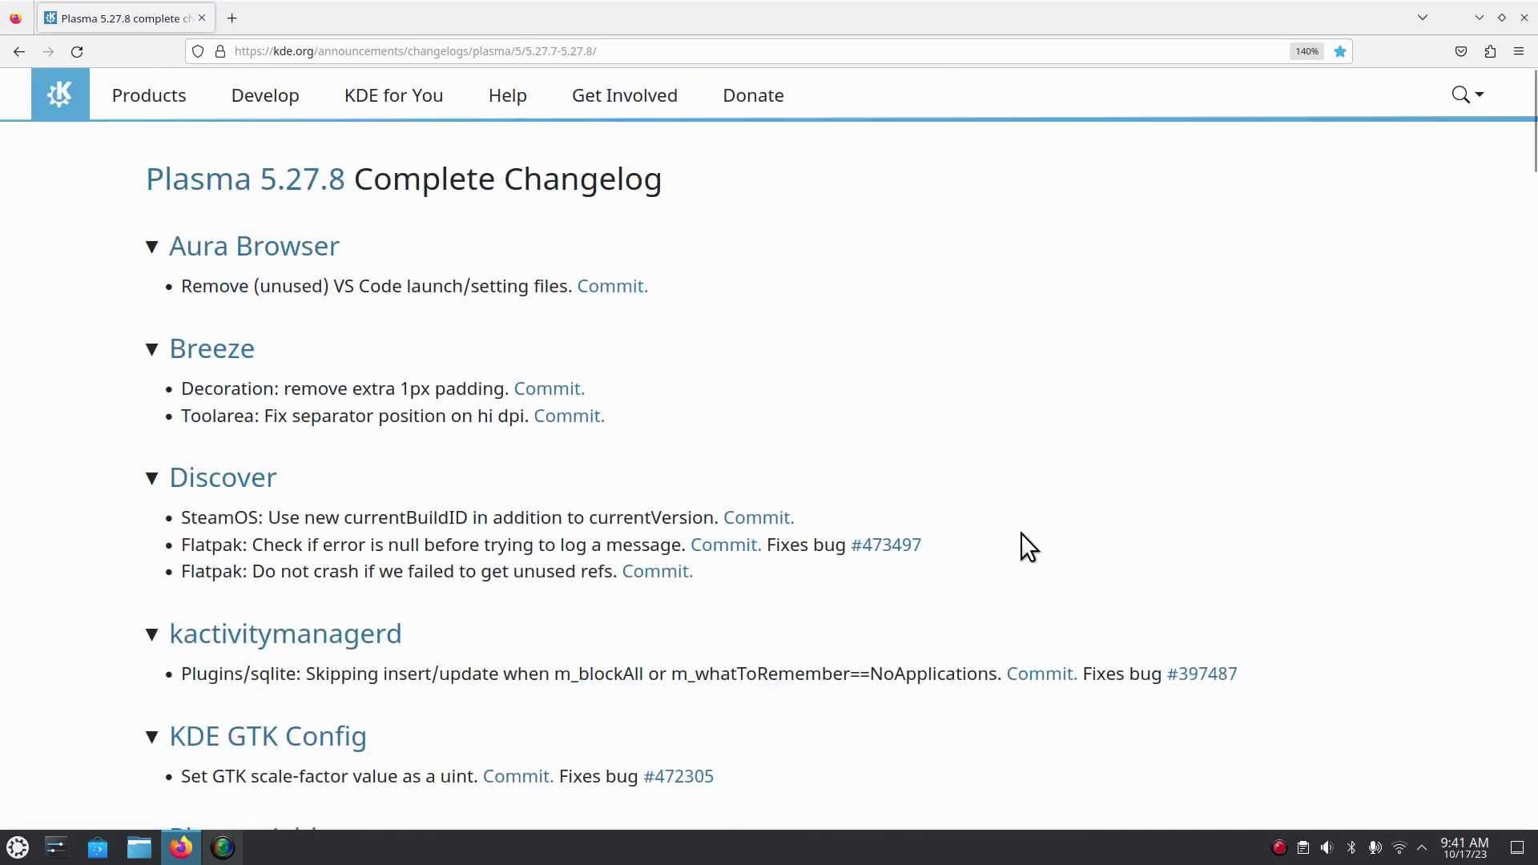
# Step: Close Firefox and open System Settings to the Appearance category
pyautogui.click(1524, 17)
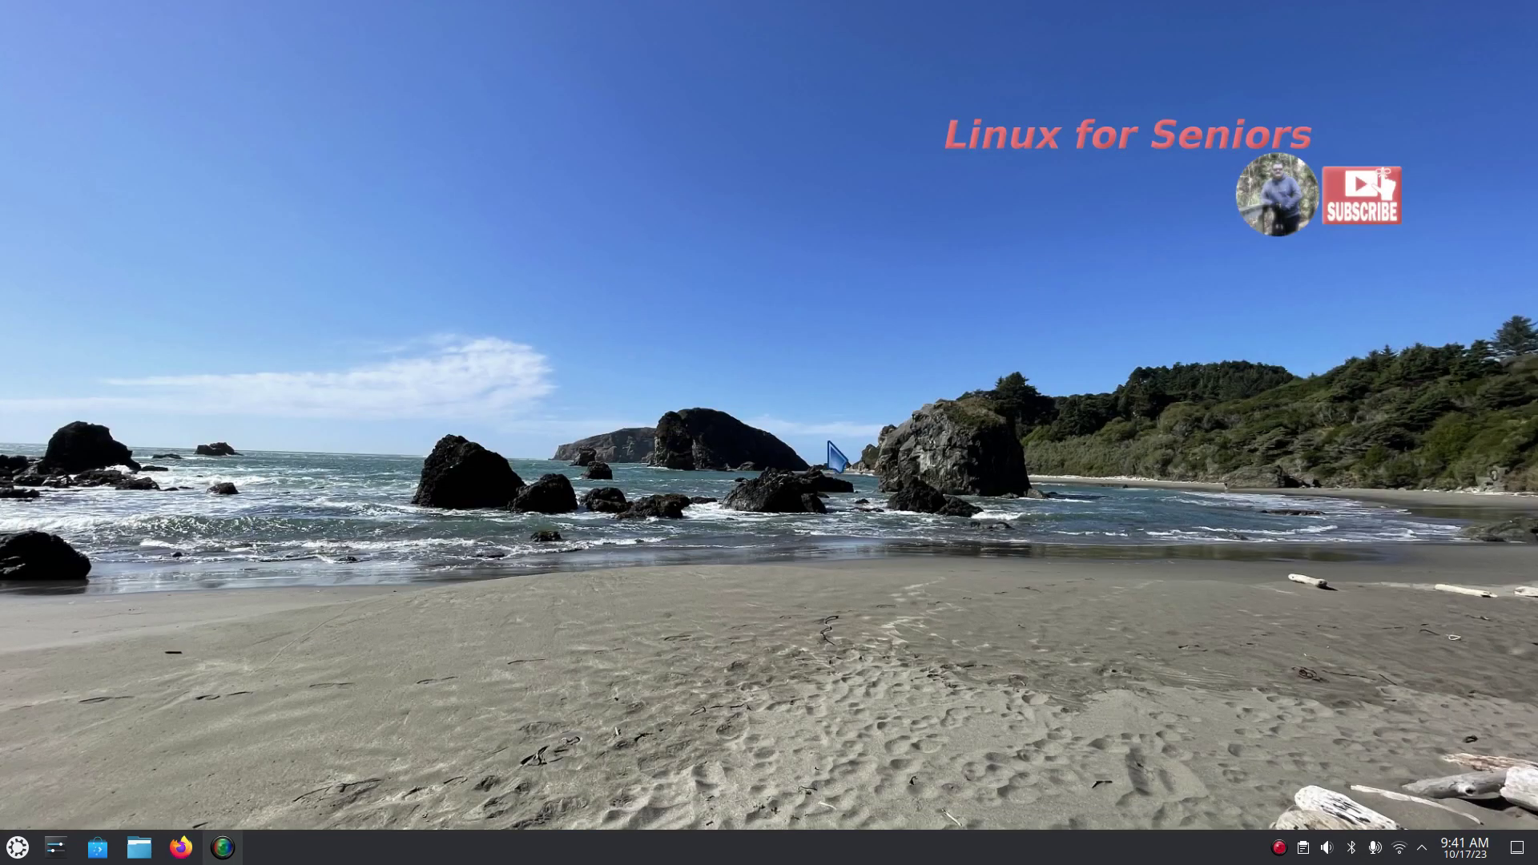
pyautogui.click(56, 850)
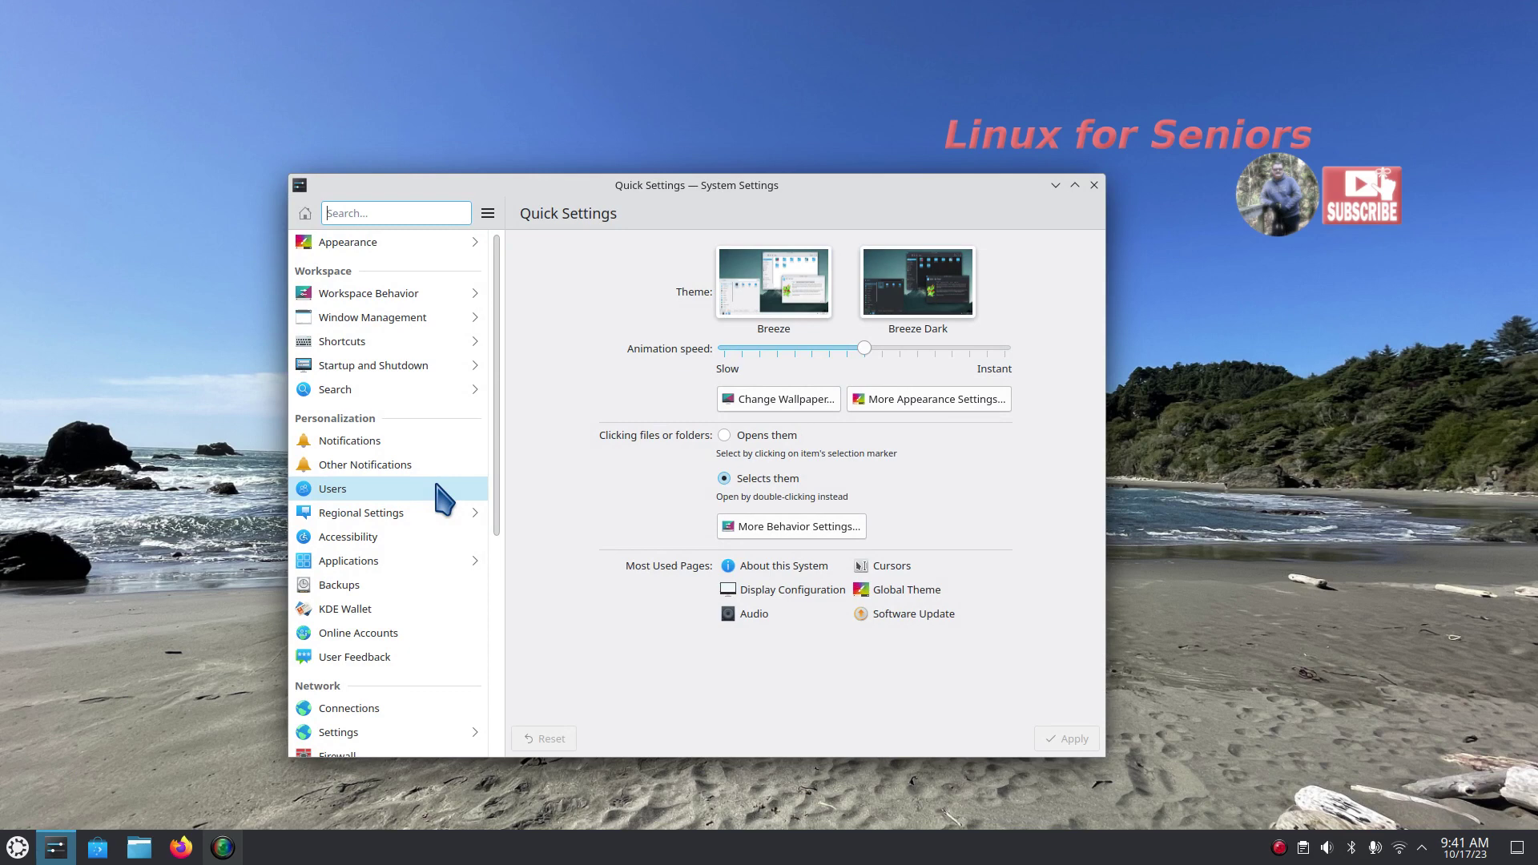
pyautogui.click(378, 242)
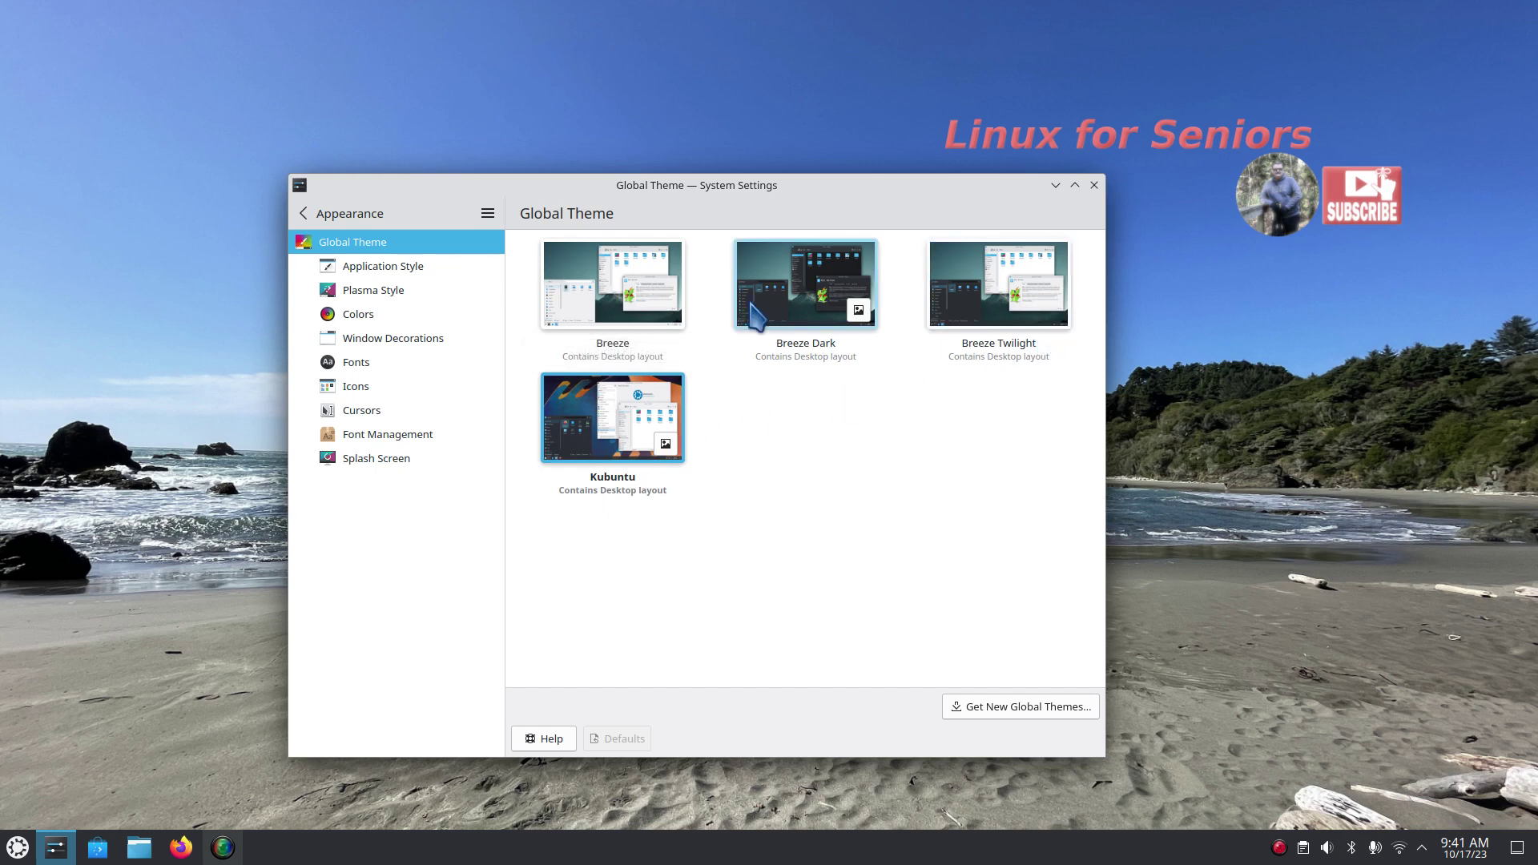
# Step: Browse Application Style, Plasma Style, Colors, Window Decorations, Fonts, Icons, Cursors, Splash Screen and Font Management
pyautogui.click(367, 269)
pyautogui.click(368, 292)
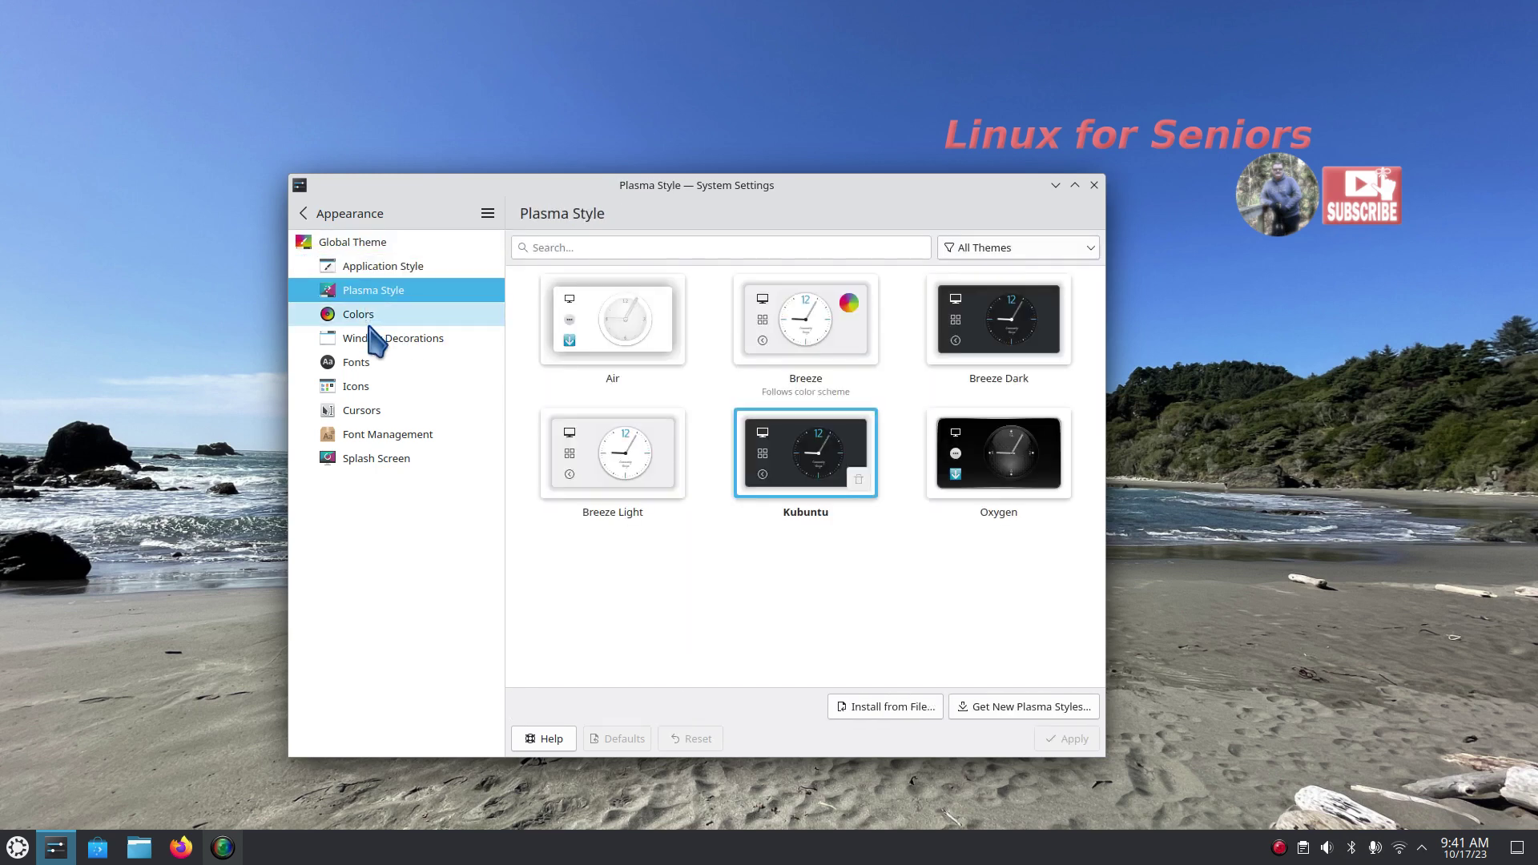
pyautogui.click(370, 323)
pyautogui.click(370, 341)
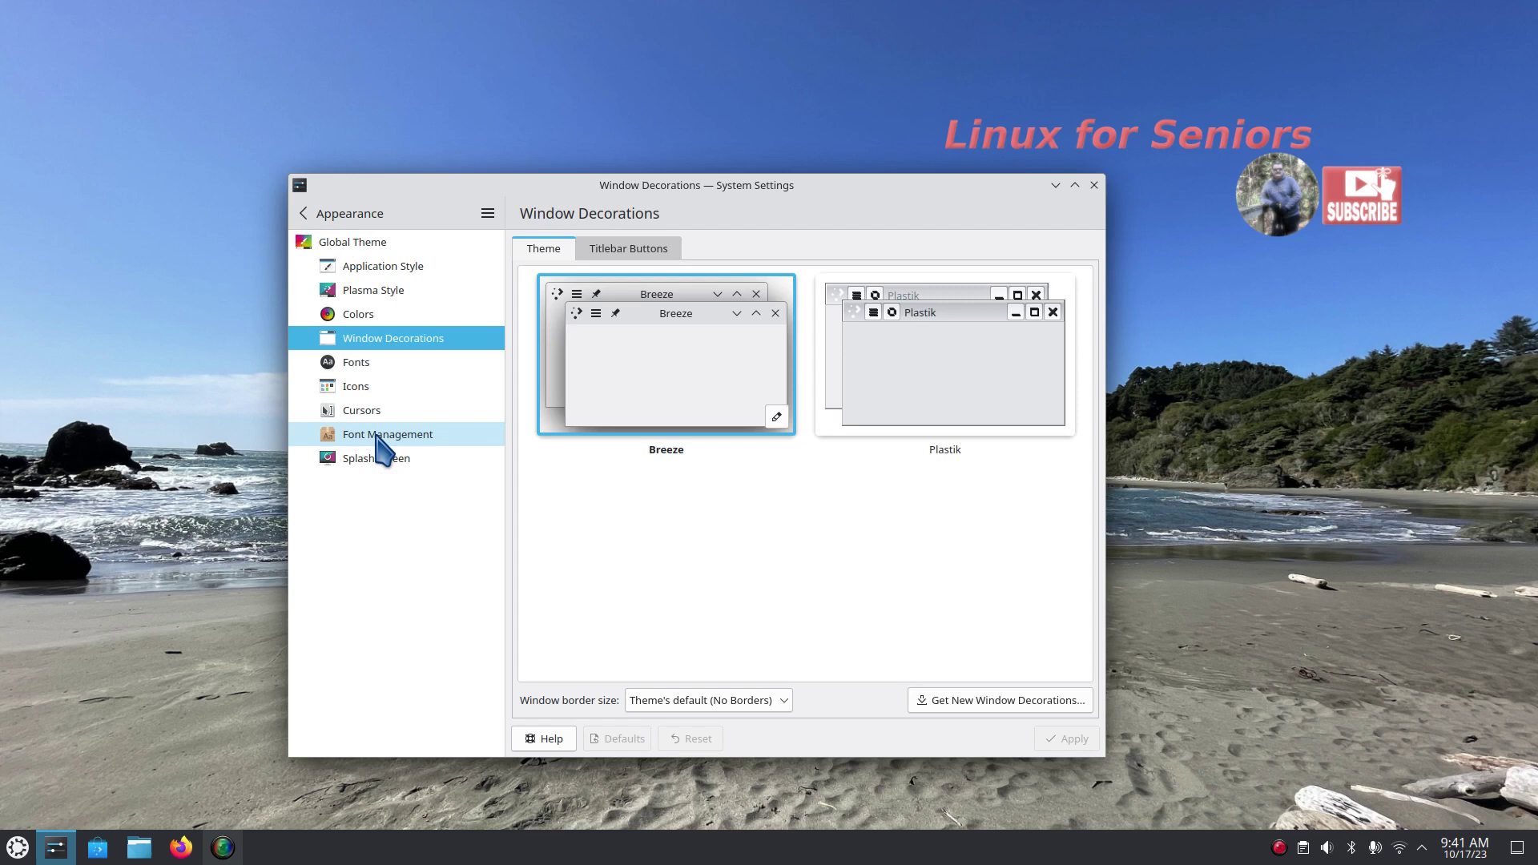
pyautogui.click(357, 367)
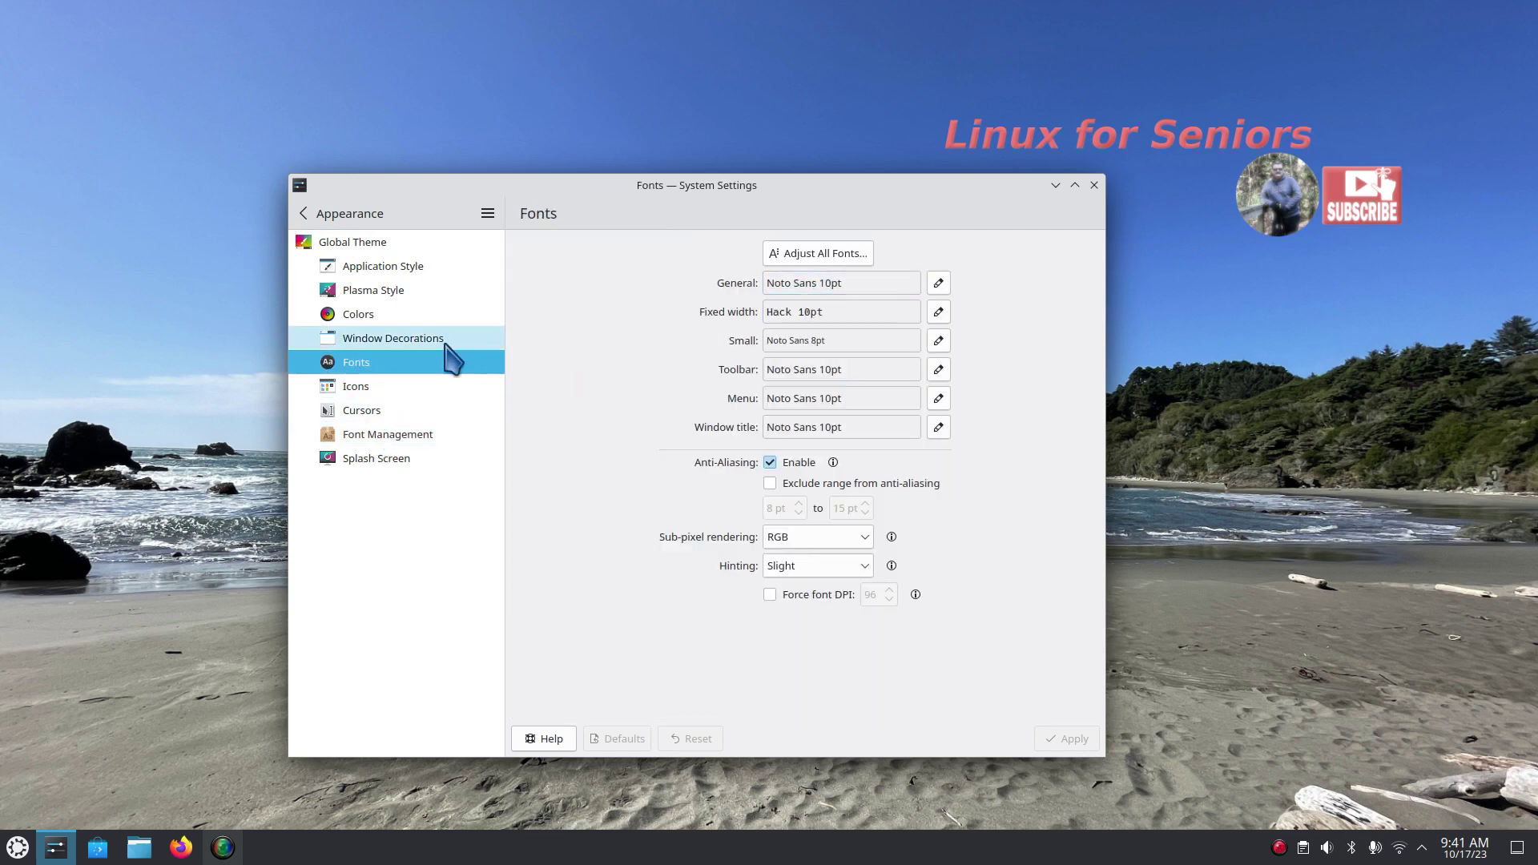
pyautogui.click(374, 392)
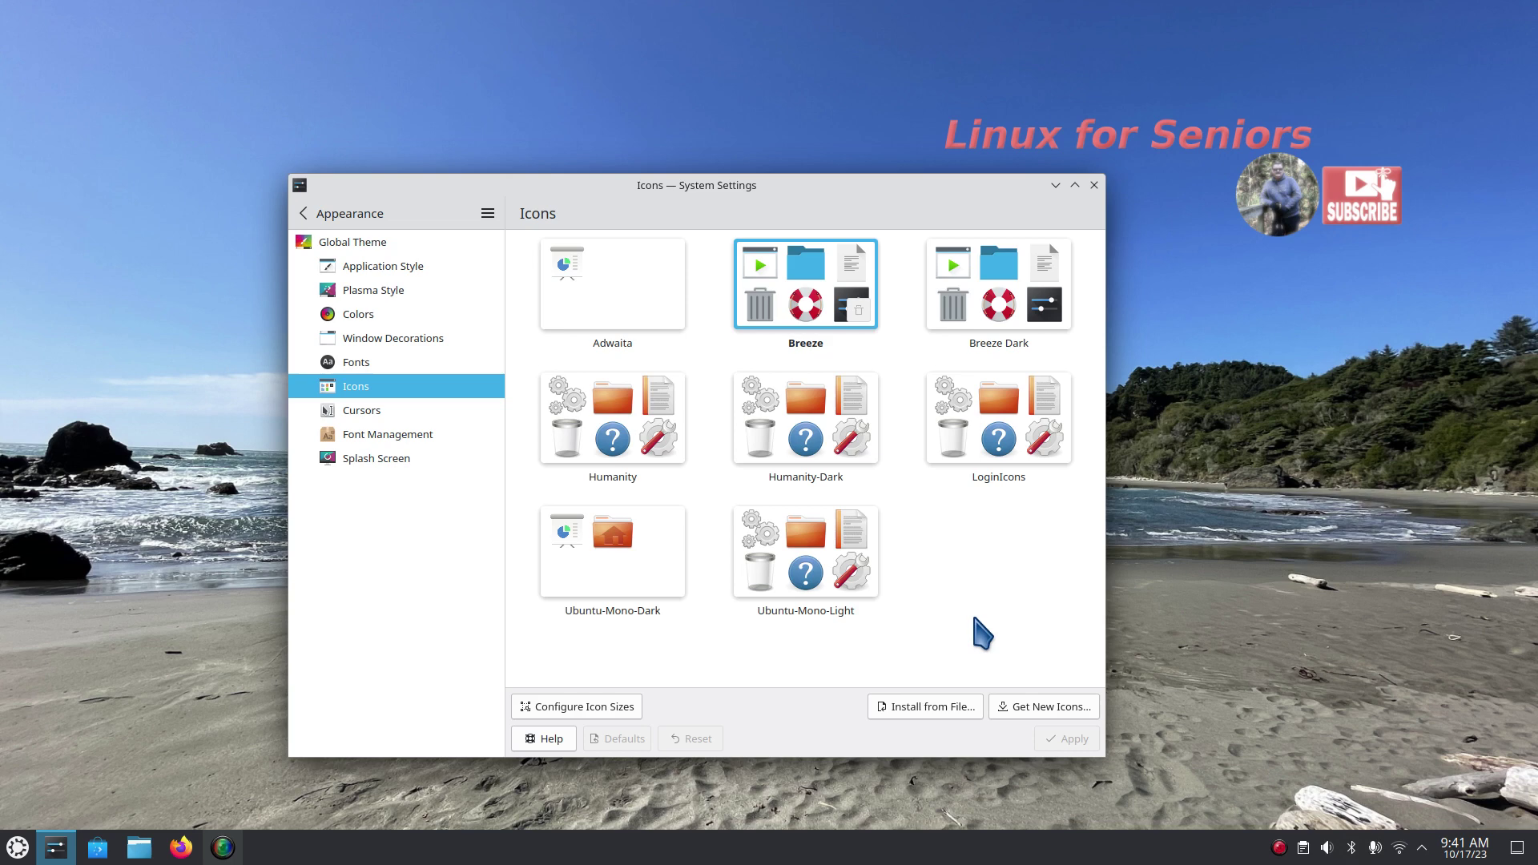
pyautogui.click(389, 415)
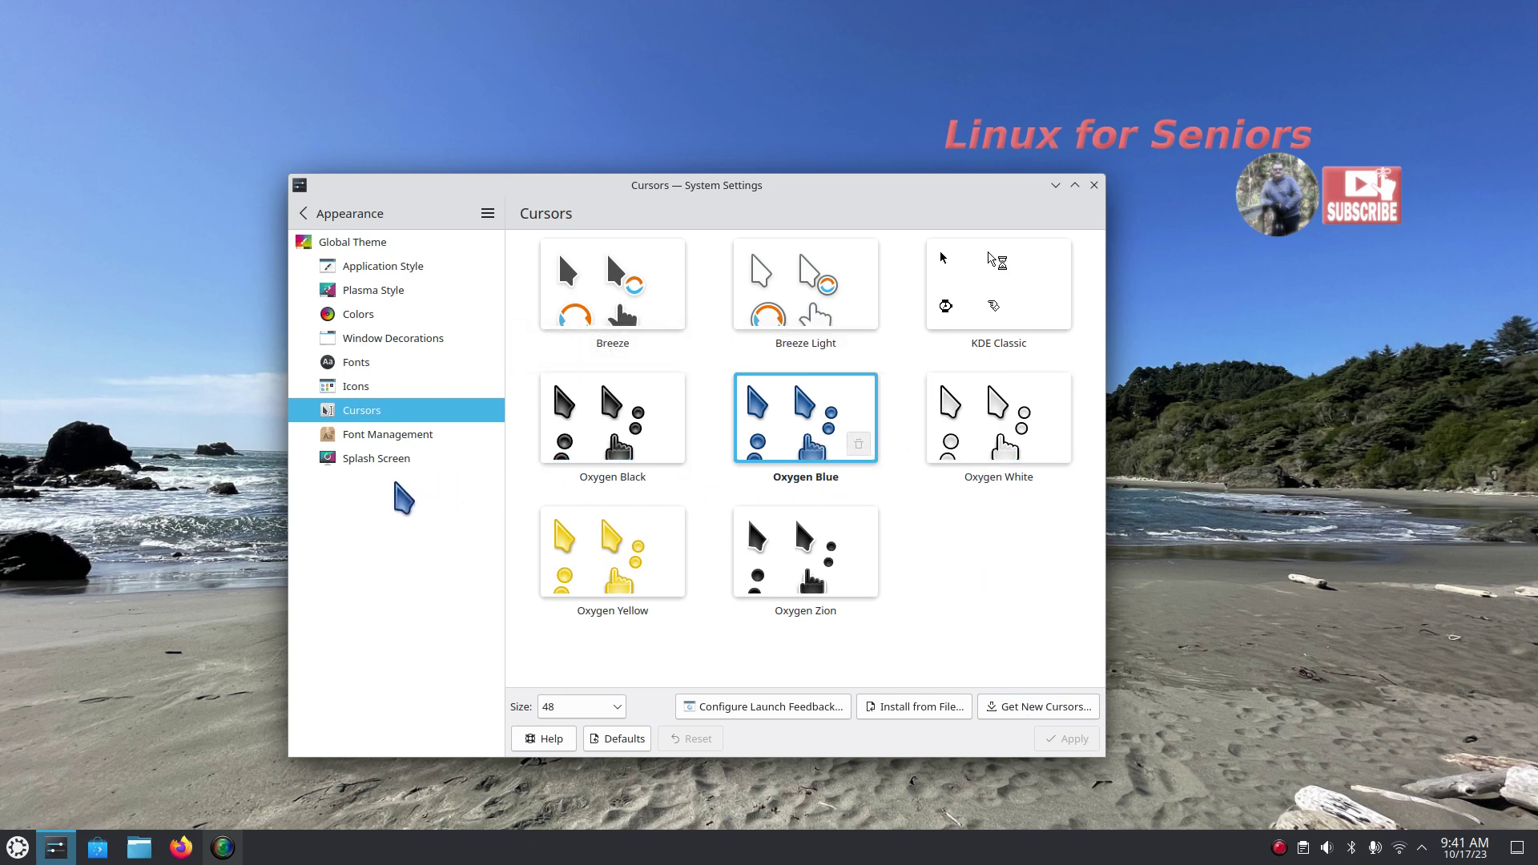
pyautogui.click(386, 458)
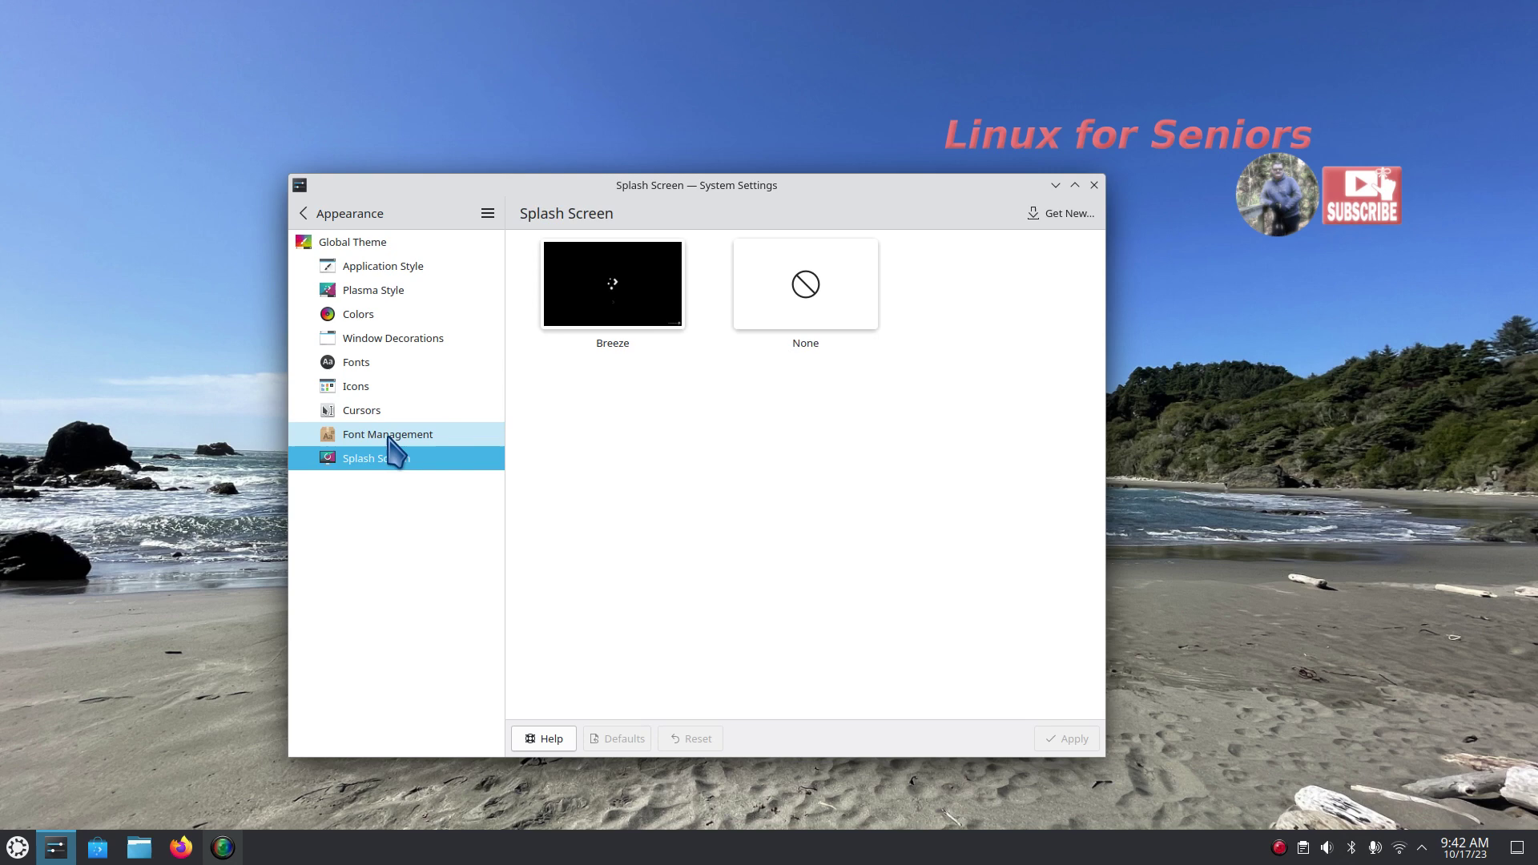
pyautogui.click(392, 437)
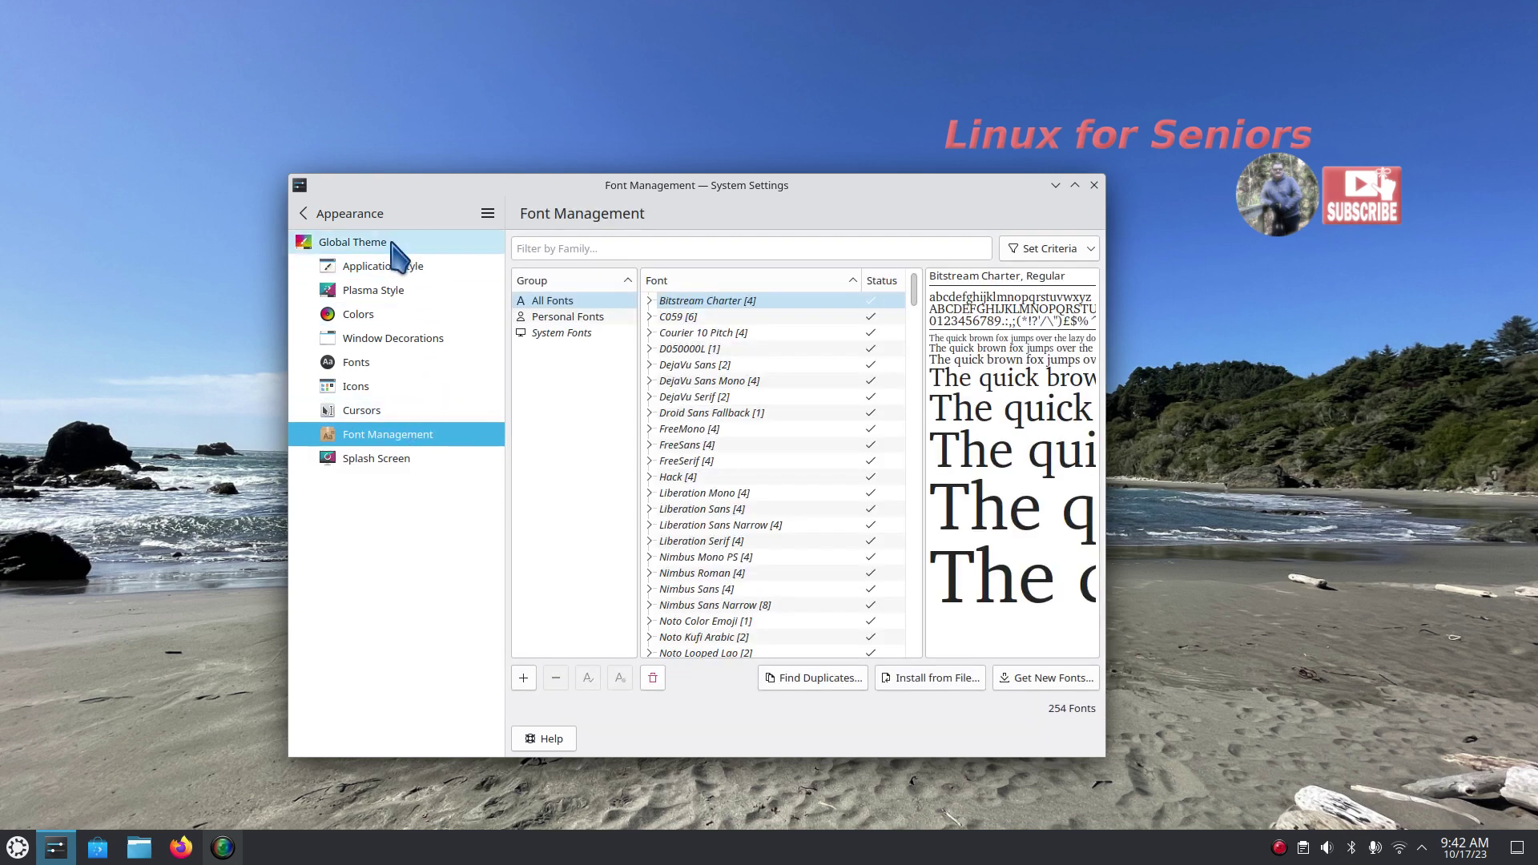
# Step: Open the Workspace Behavior settings, then return to the top-level categories
pyautogui.click(318, 216)
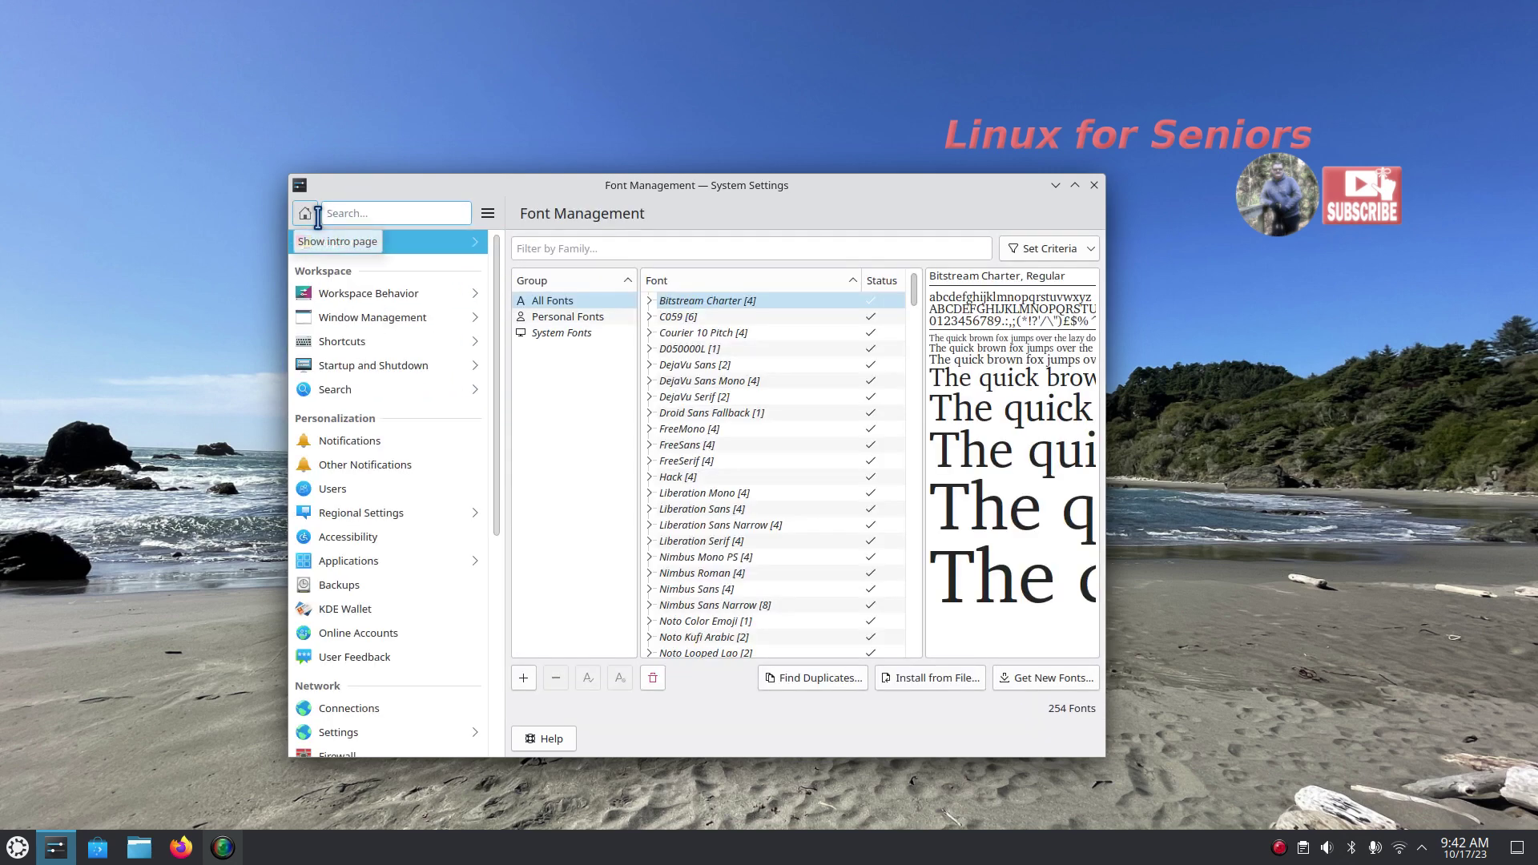
pyautogui.click(366, 299)
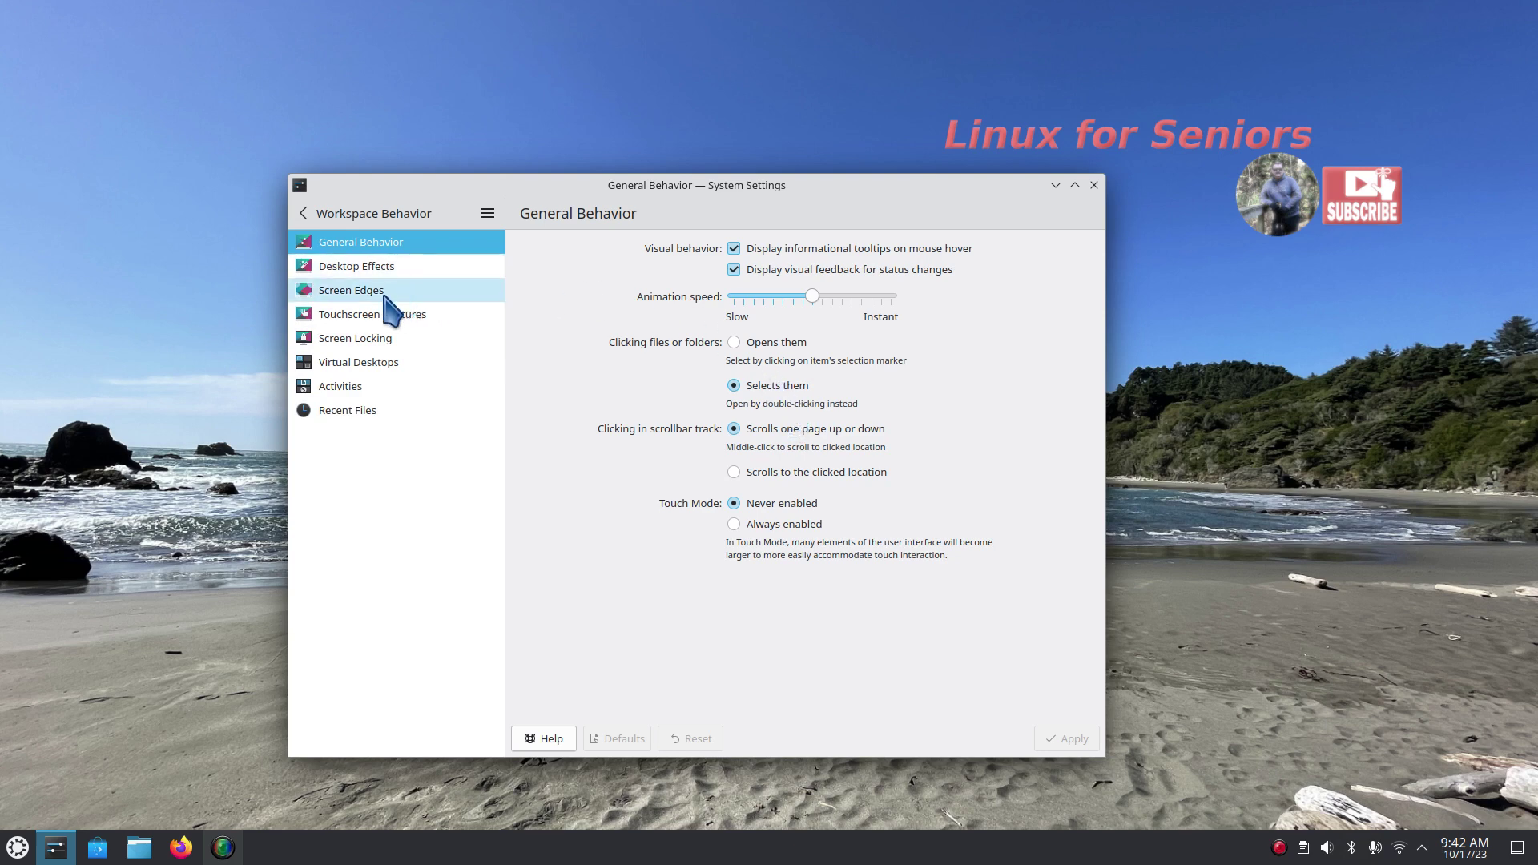
pyautogui.click(304, 213)
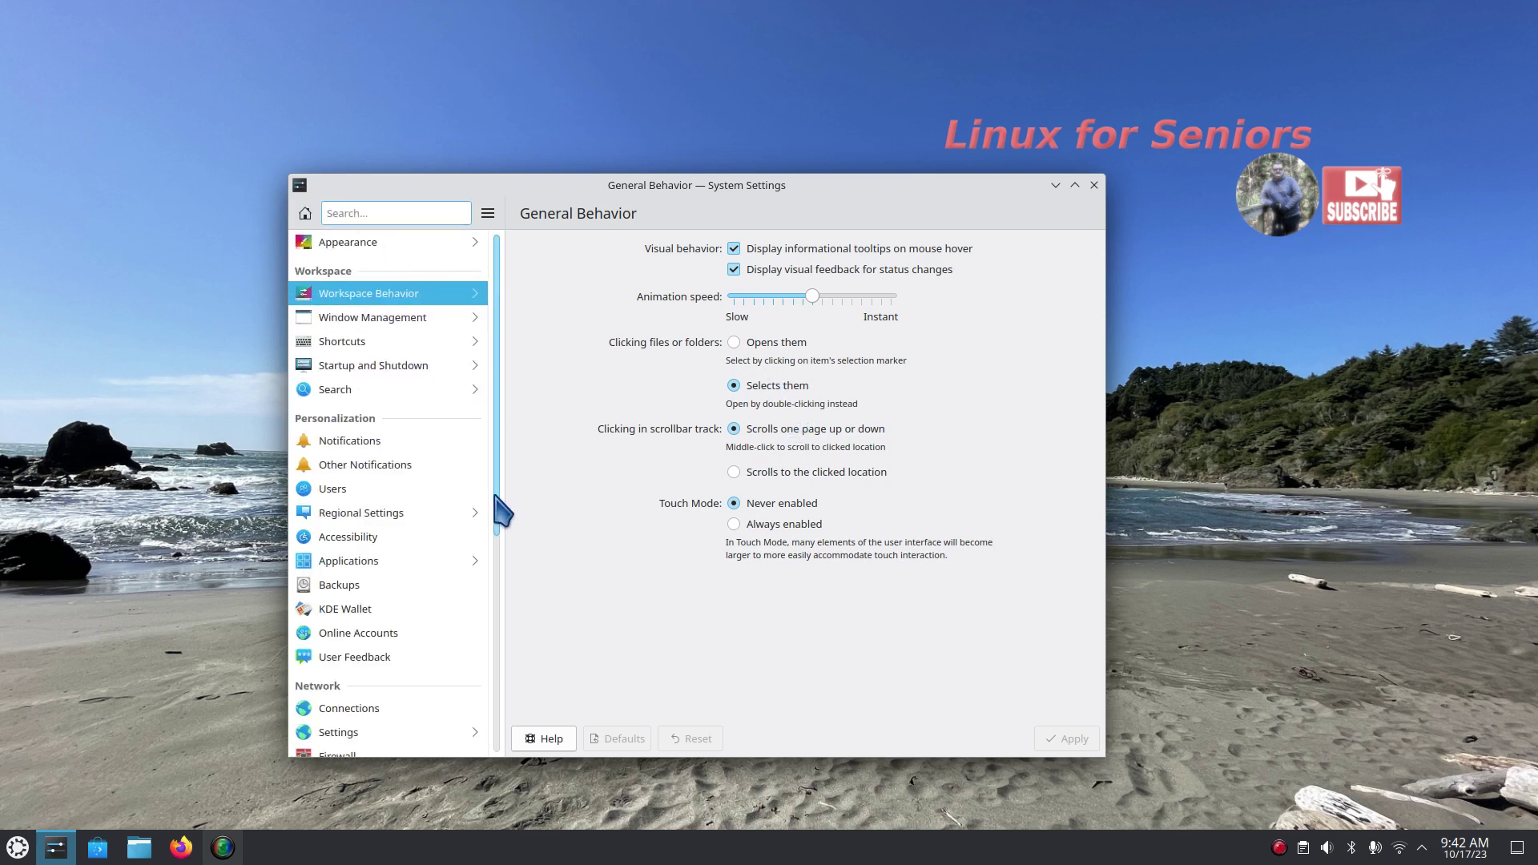
pyautogui.moveTo(495, 496); pyautogui.dragTo(510, 541)
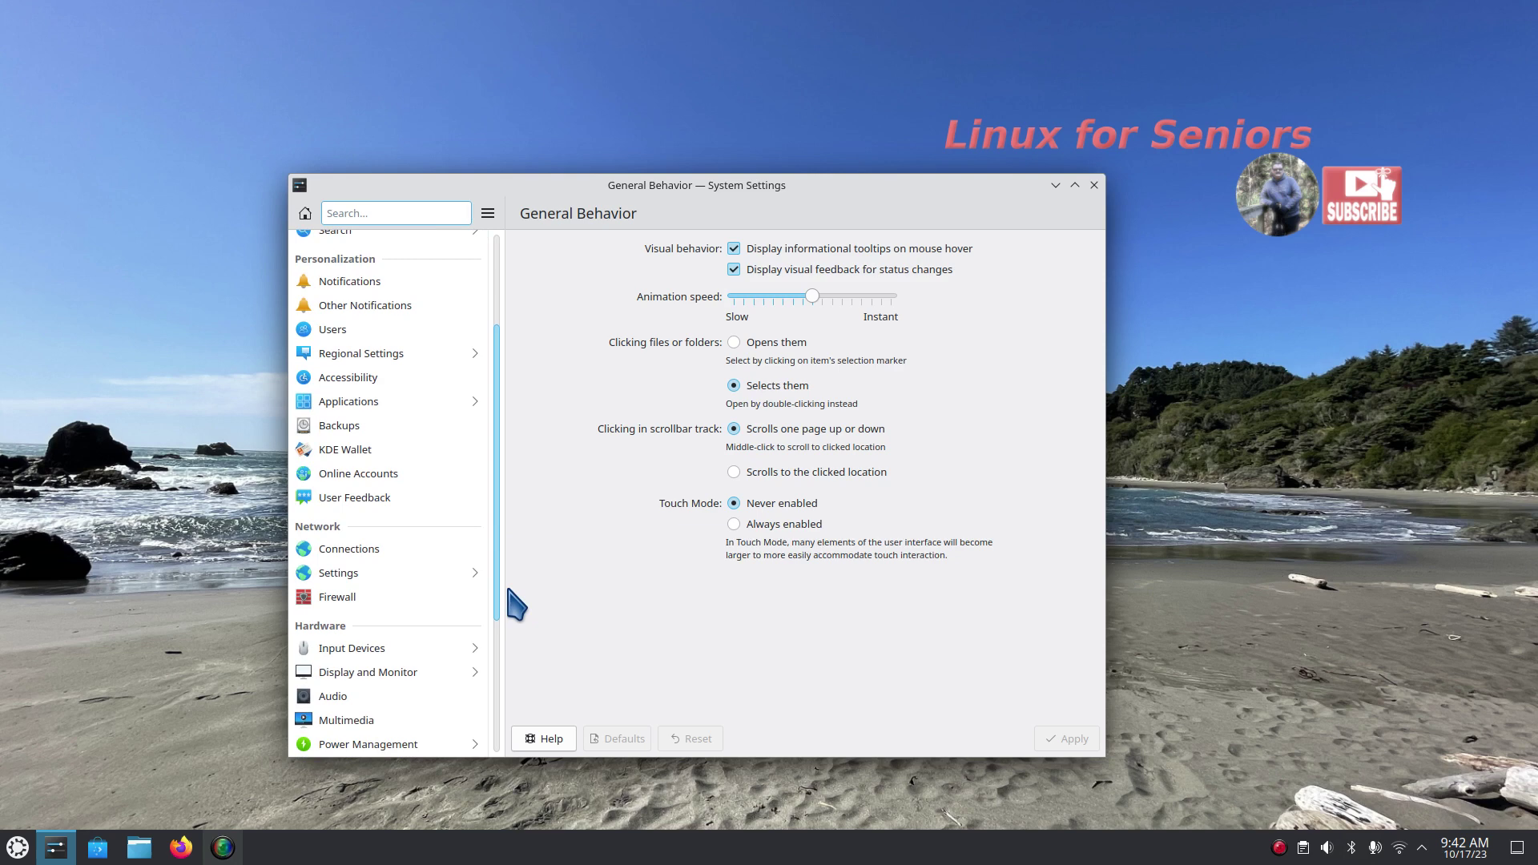
pyautogui.moveTo(509, 593); pyautogui.dragTo(496, 697)
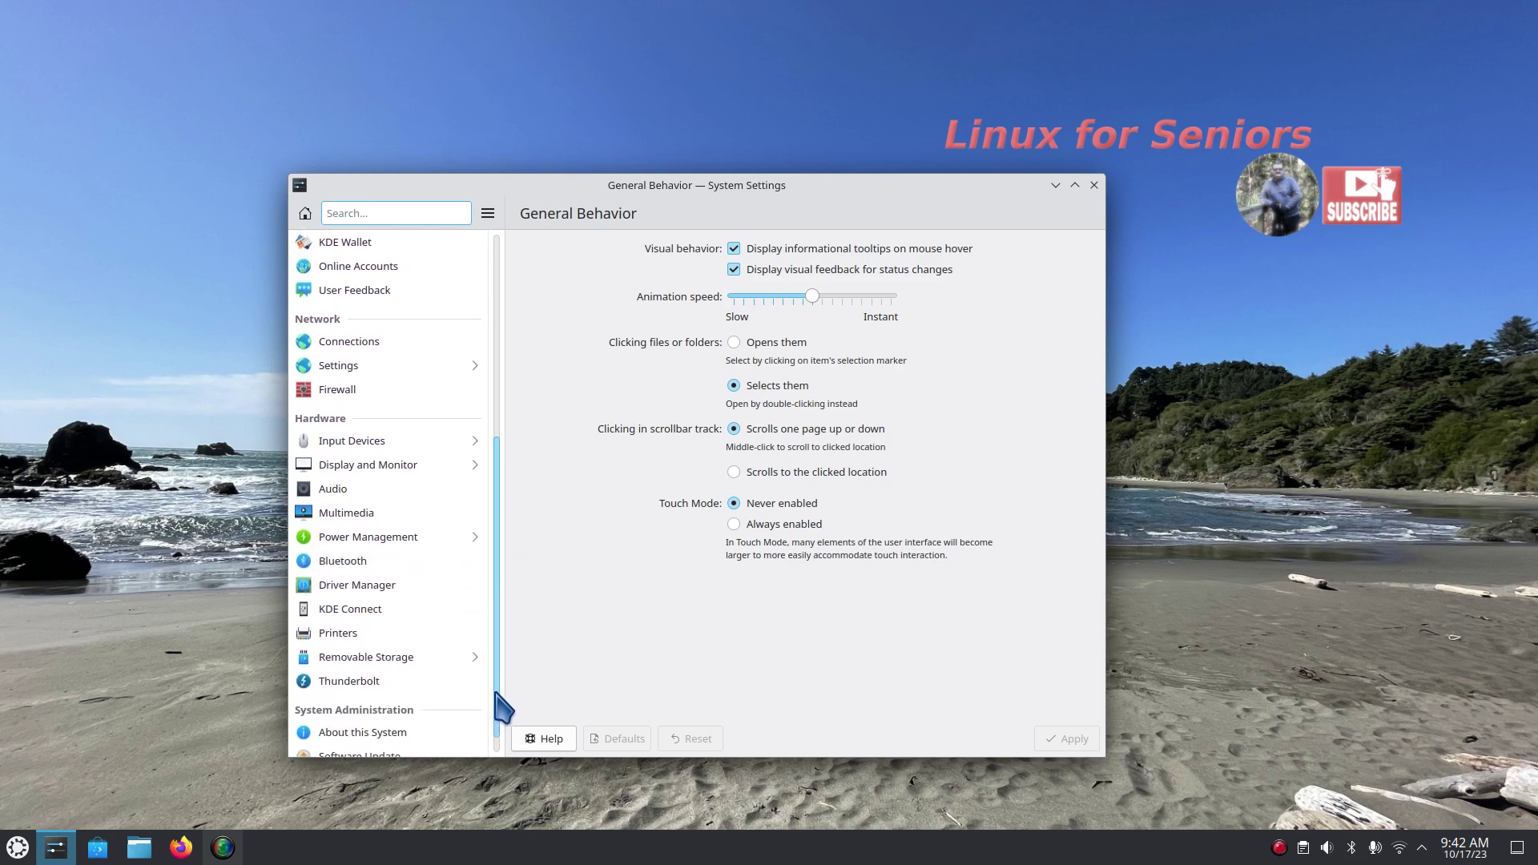
# Step: Check the Display and Monitor resolution list, keeping 1920x1080
pyautogui.click(382, 465)
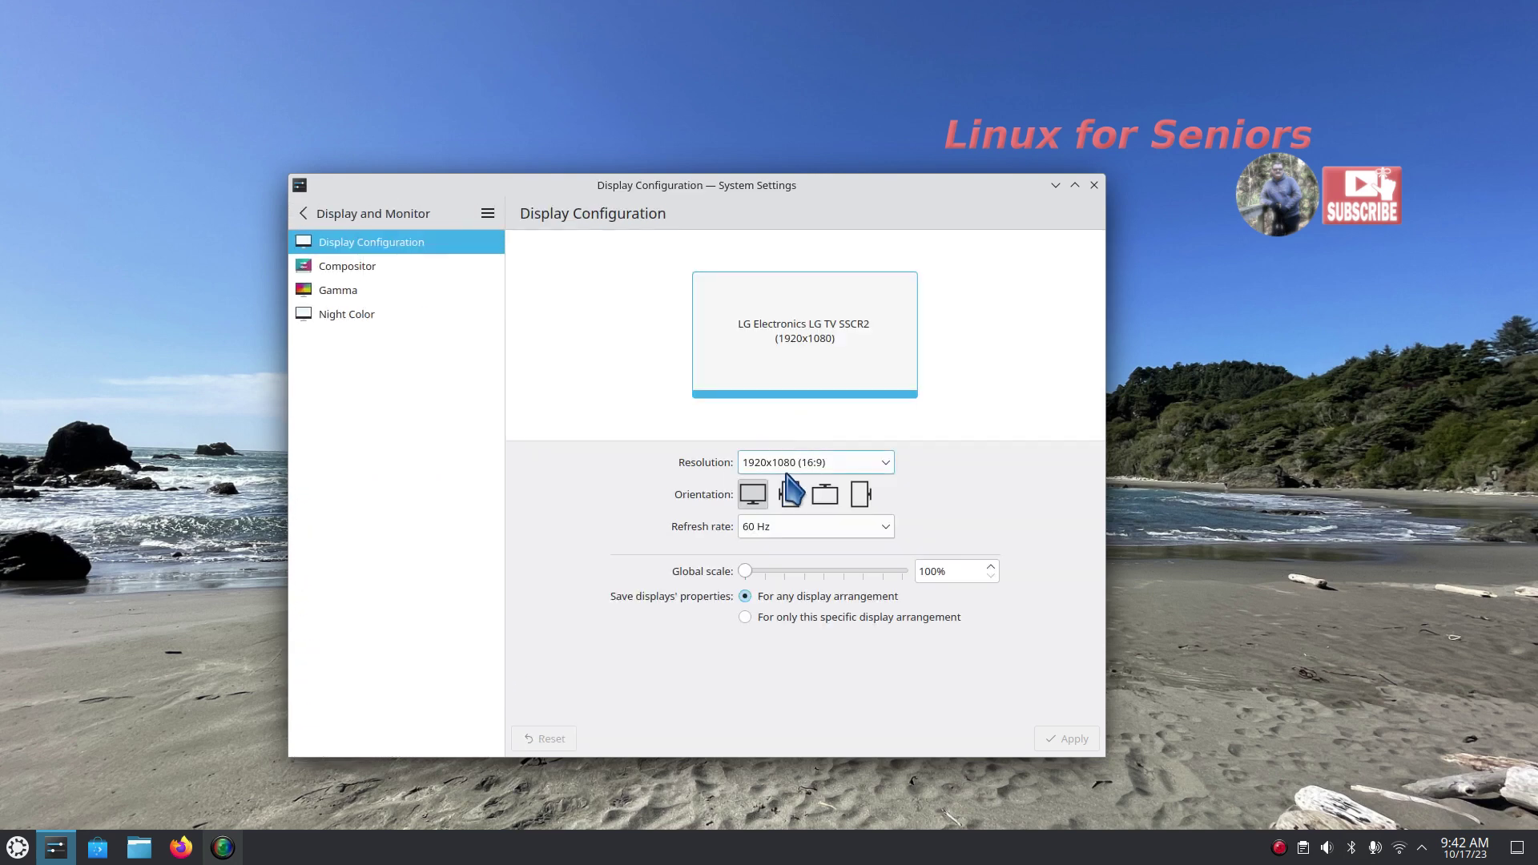
pyautogui.click(884, 463)
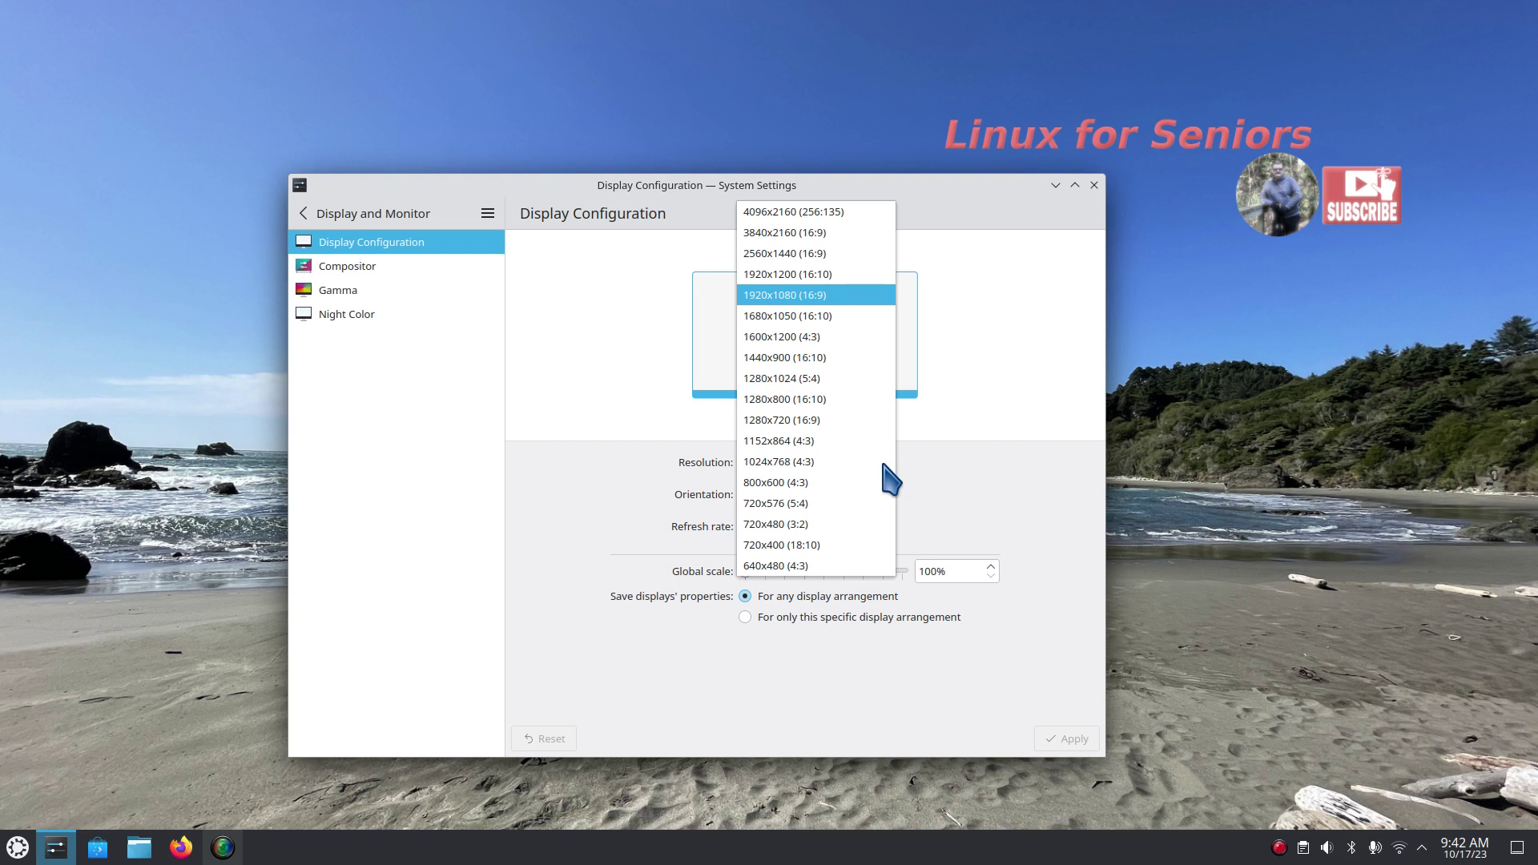
pyautogui.click(311, 214)
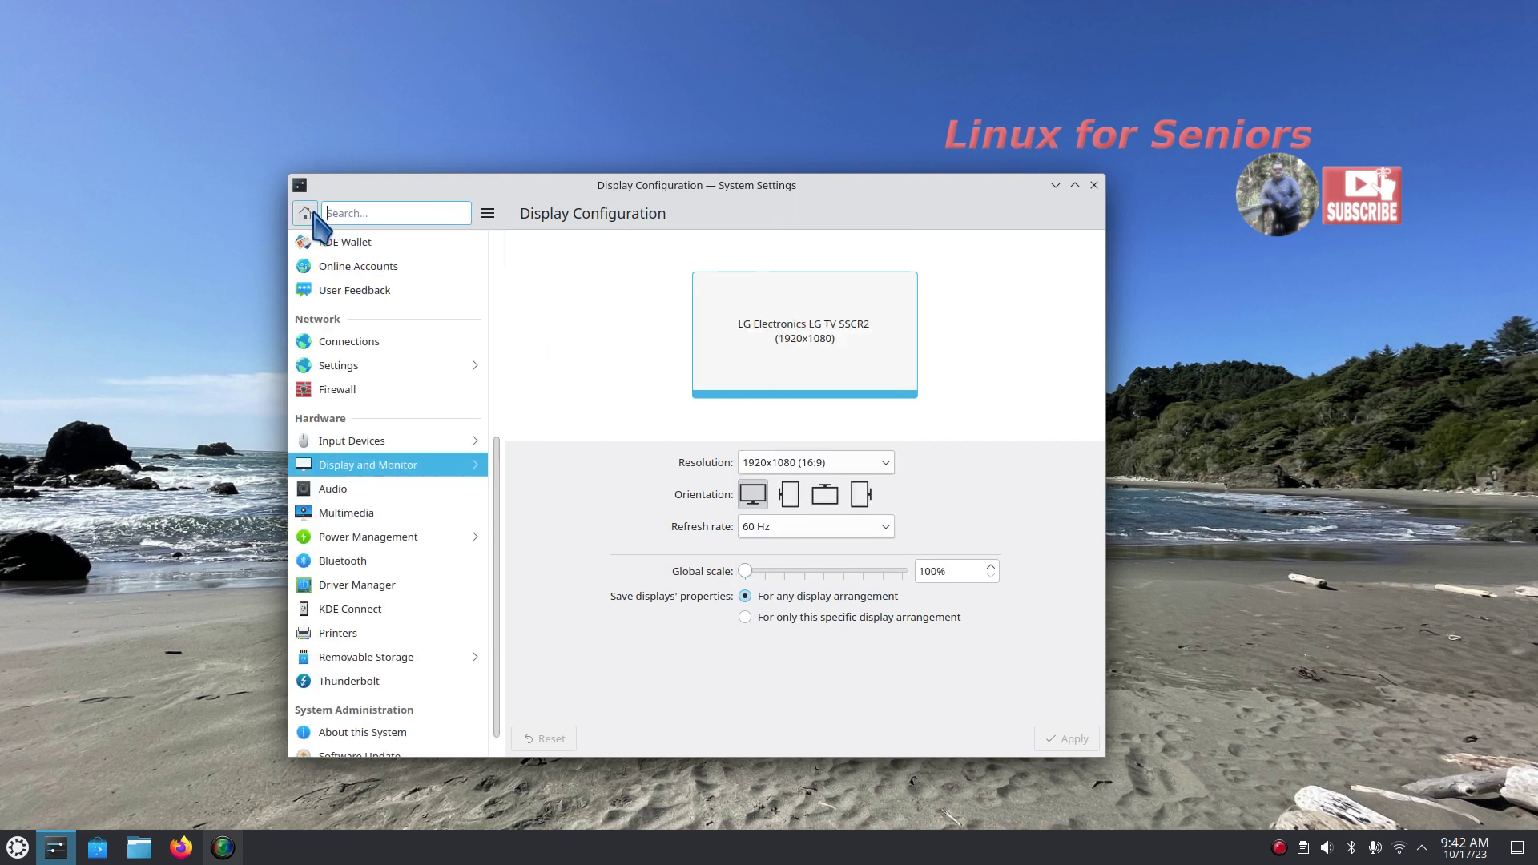
# Step: View About this System, highlight Plasma version 5.27.8, and close System Settings
pyautogui.scroll(-1, 494, 595)
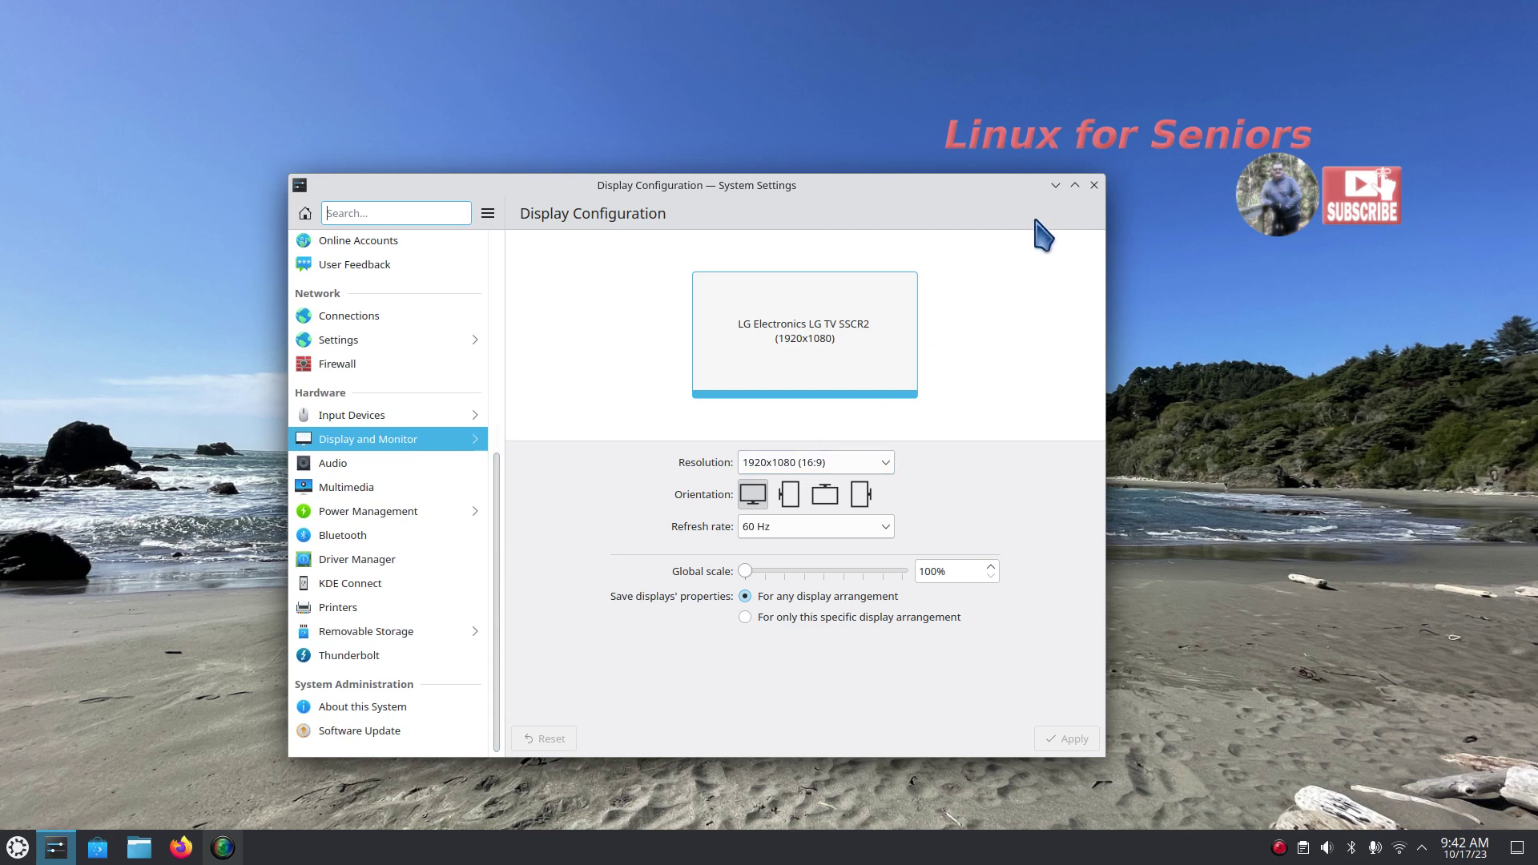
pyautogui.click(373, 704)
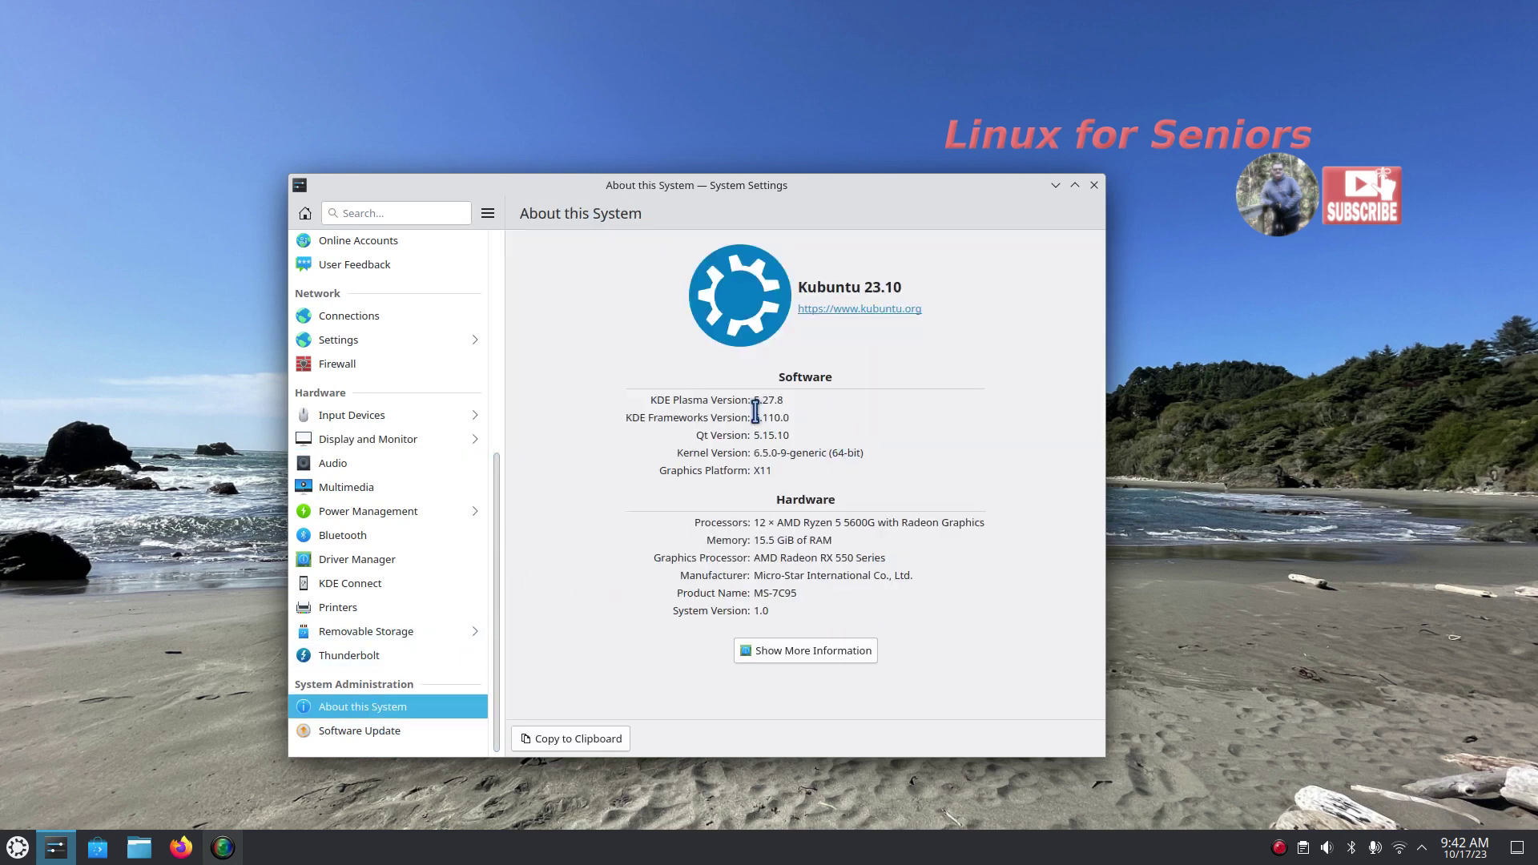
pyautogui.moveTo(754, 401); pyautogui.dragTo(821, 415)
pyautogui.click(1094, 186)
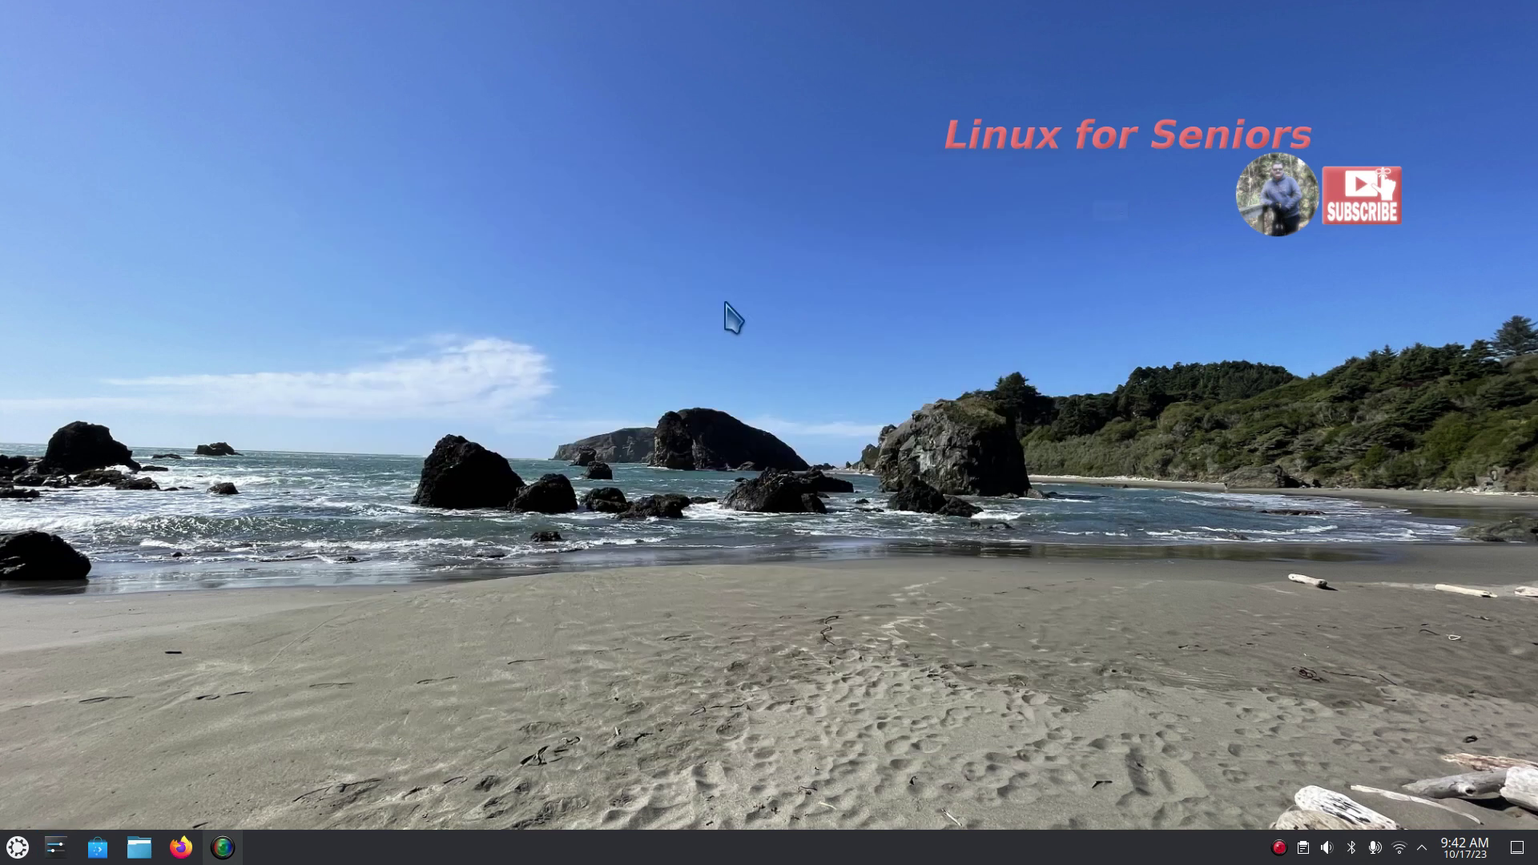
# Step: Launch Discover, view its About page, then open Settings in a maximized window
pyautogui.click(98, 846)
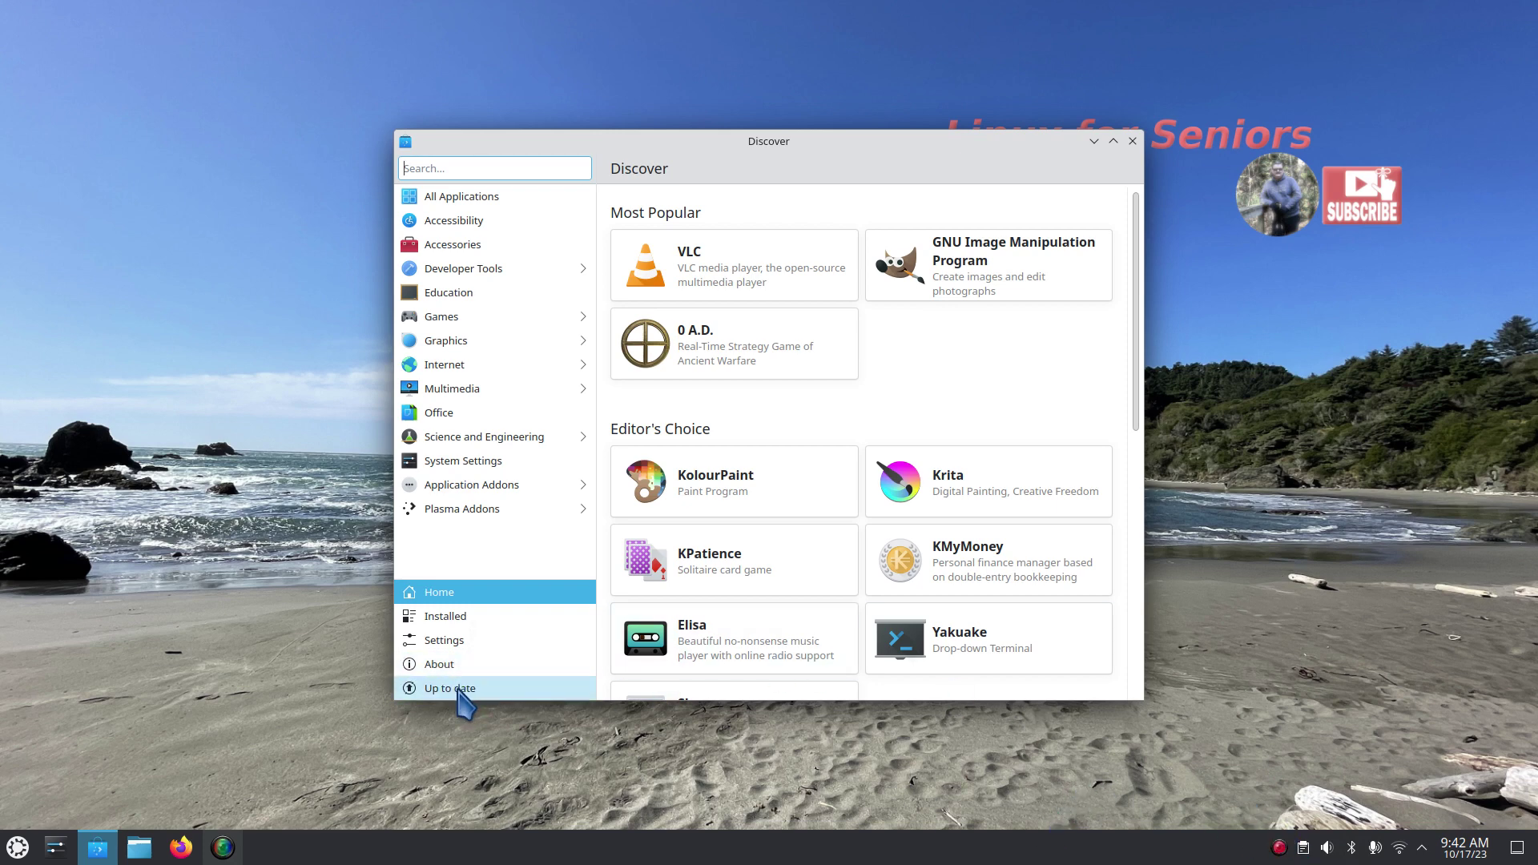
pyautogui.click(486, 664)
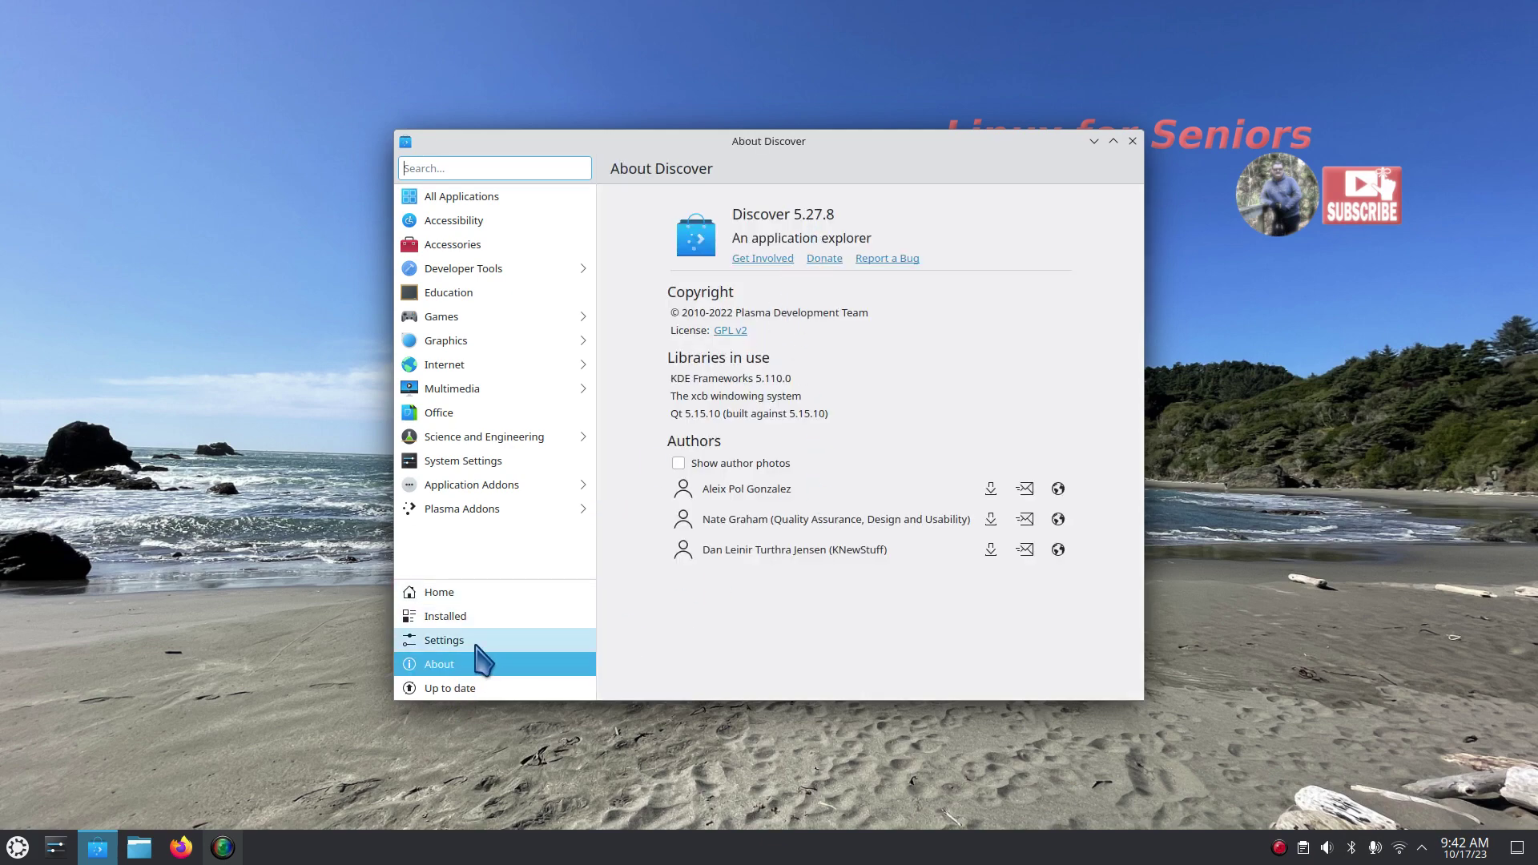
pyautogui.click(477, 641)
pyautogui.moveTo(841, 146); pyautogui.dragTo(772, 16)
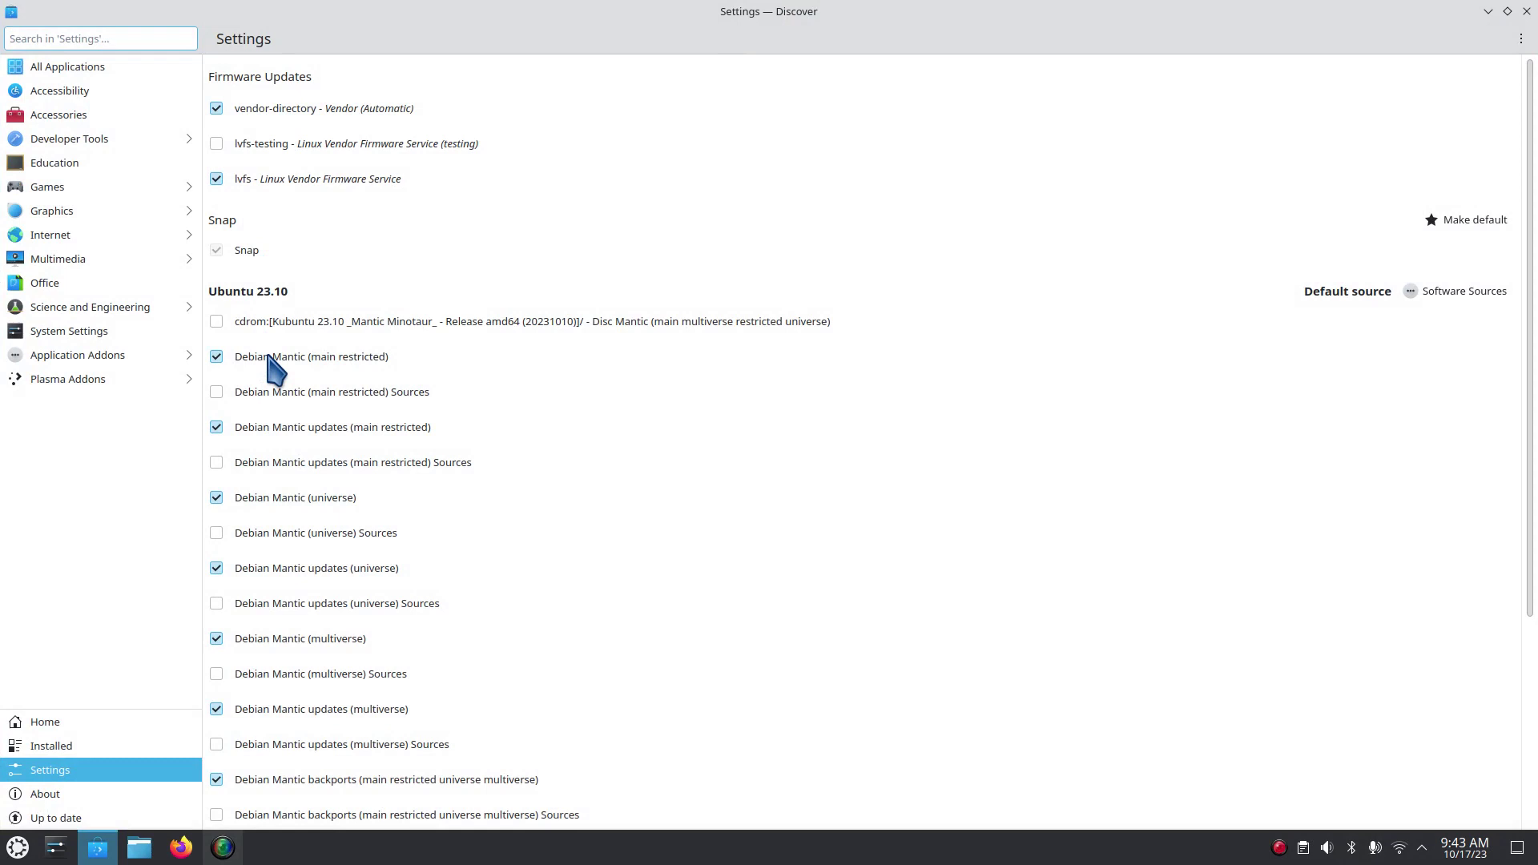
pyautogui.scroll(-2, 282, 493)
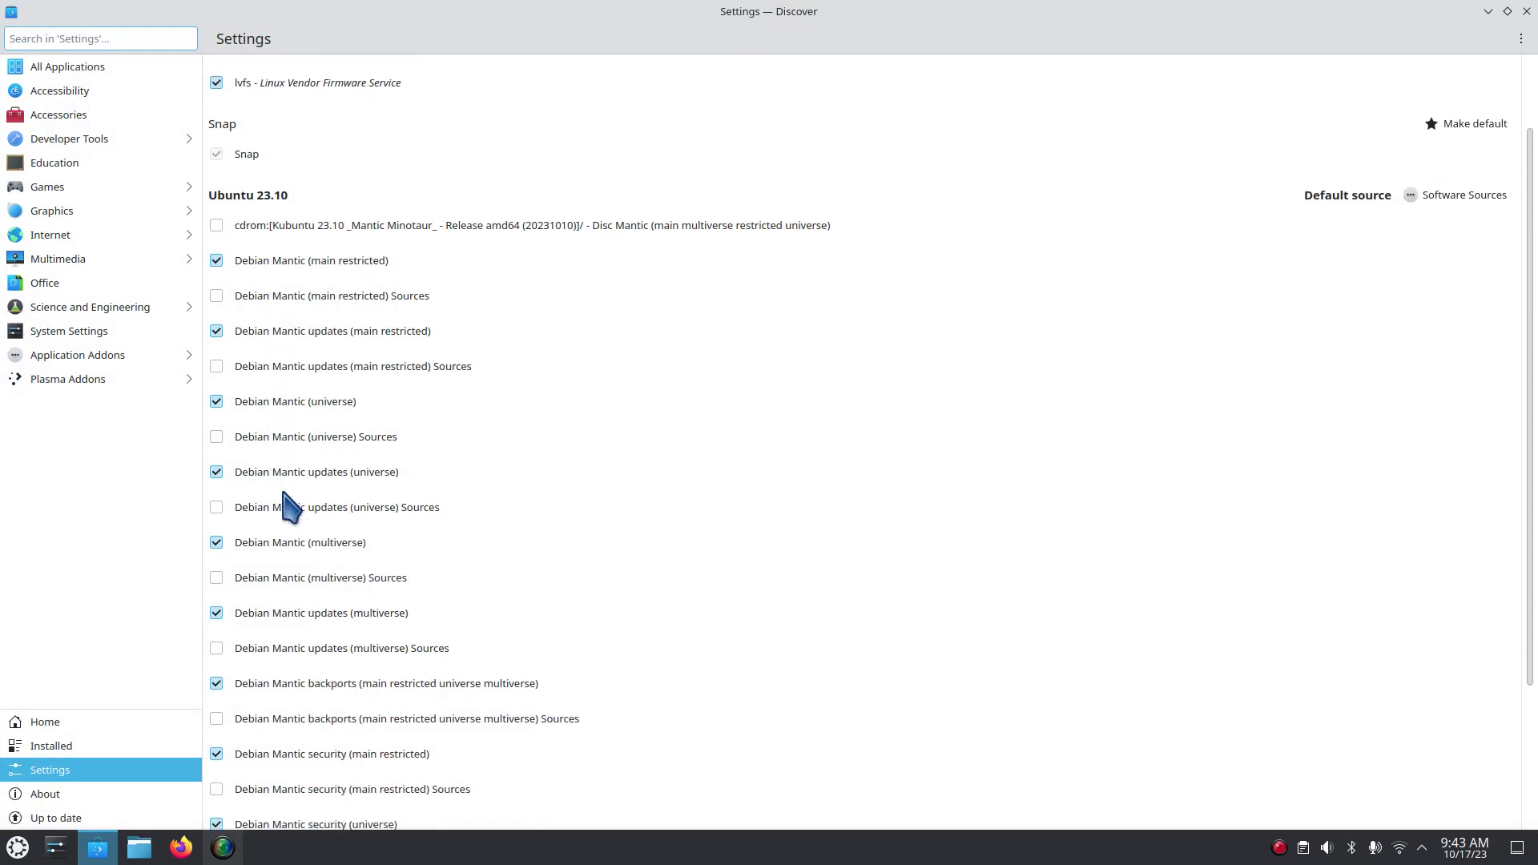
pyautogui.scroll(-3, 412, 489)
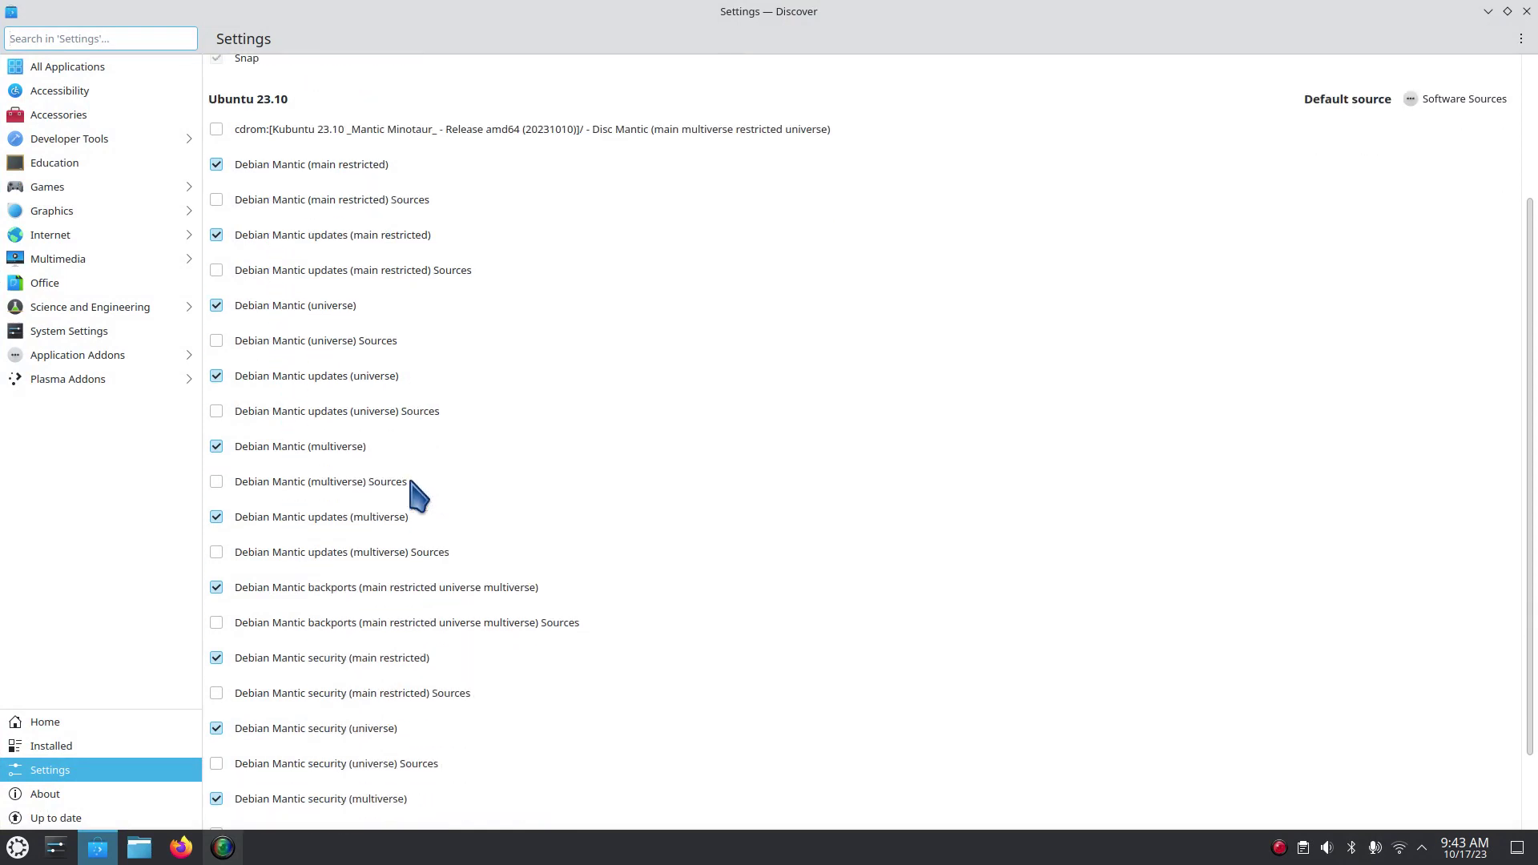
pyautogui.scroll(-1, 418, 495)
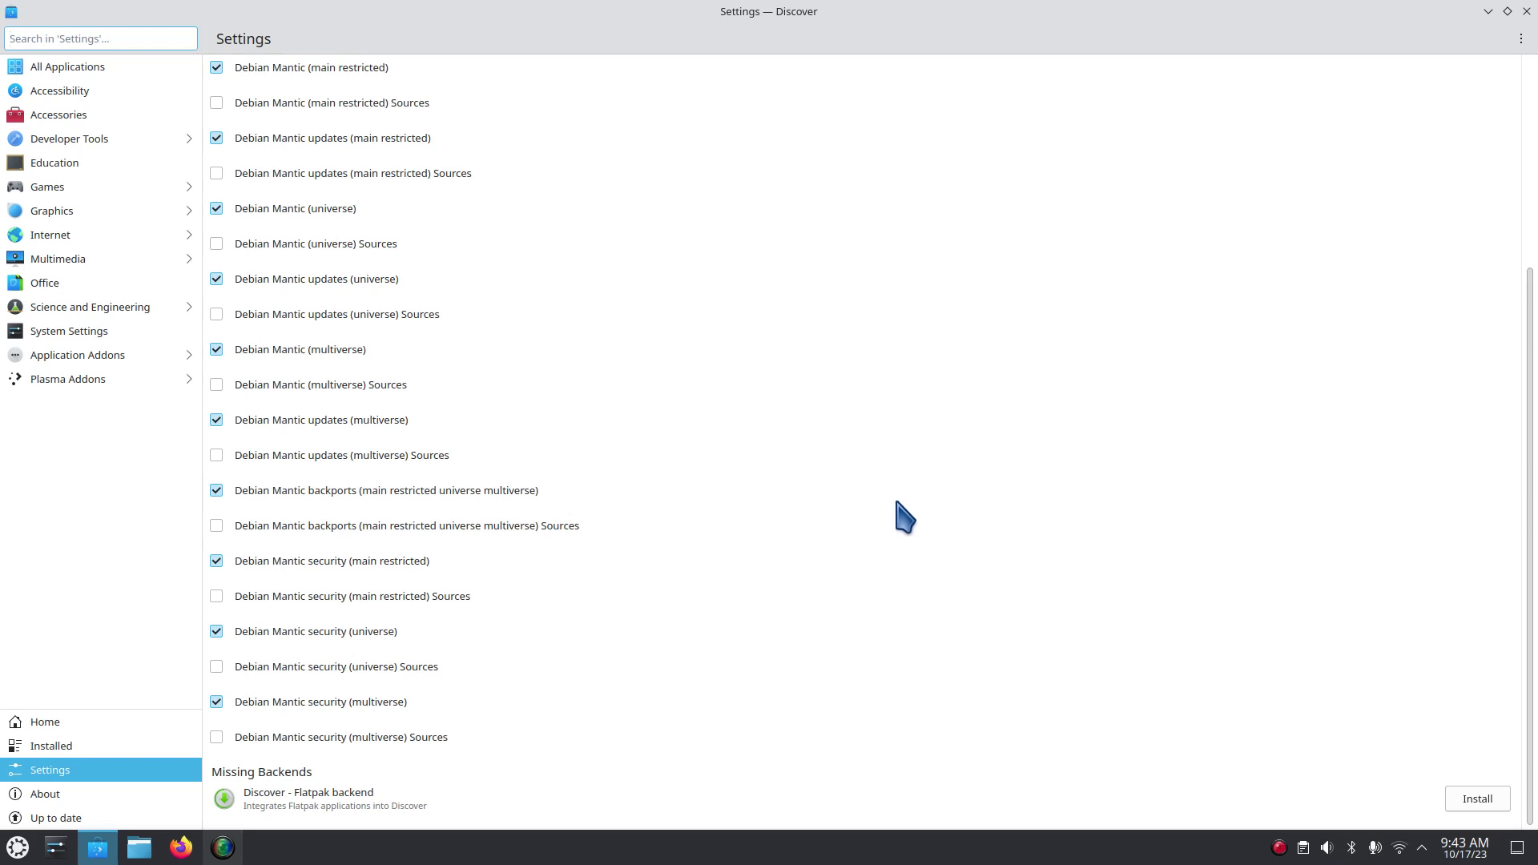
# Step: Show All Applications in Discover and resize and reposition the window
pyautogui.click(88, 72)
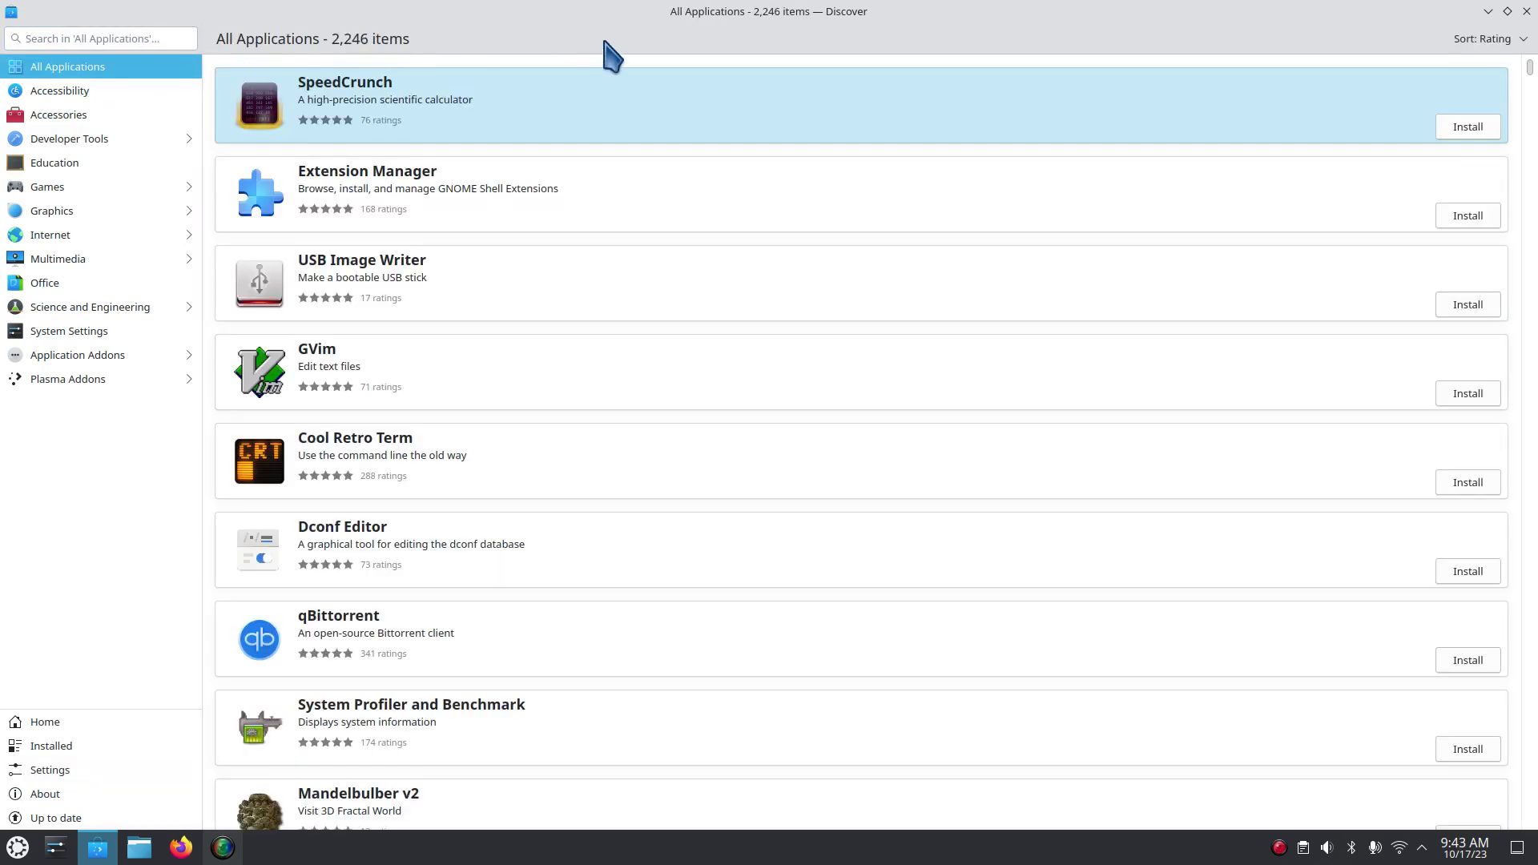
pyautogui.doubleClick(615, 13)
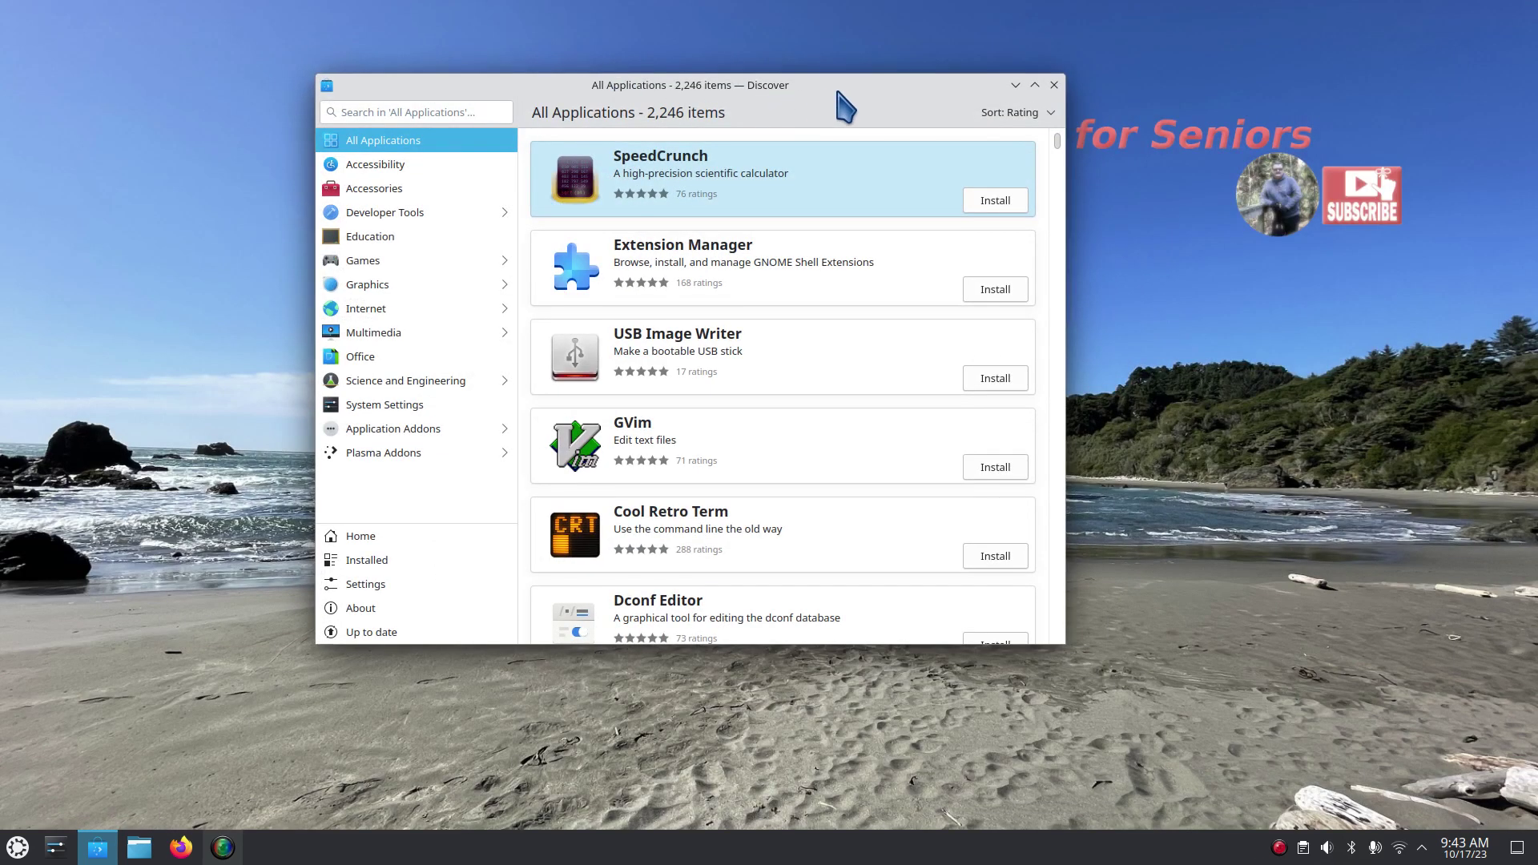
pyautogui.moveTo(849, 103); pyautogui.dragTo(947, 80)
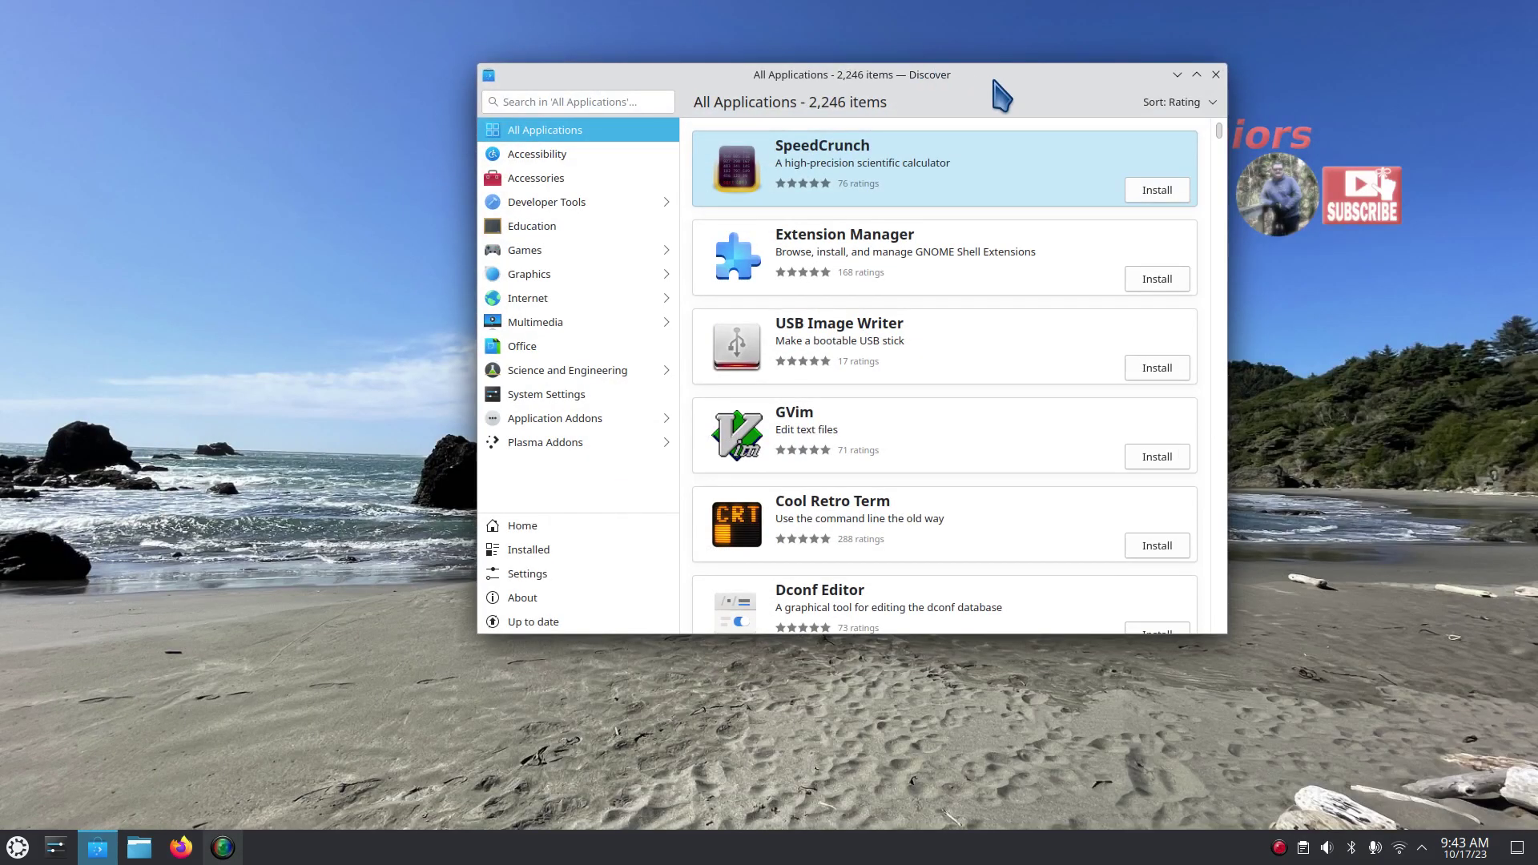
pyautogui.doubleClick(992, 90)
pyautogui.doubleClick(1032, 33)
pyautogui.moveTo(978, 80); pyautogui.dragTo(791, 85)
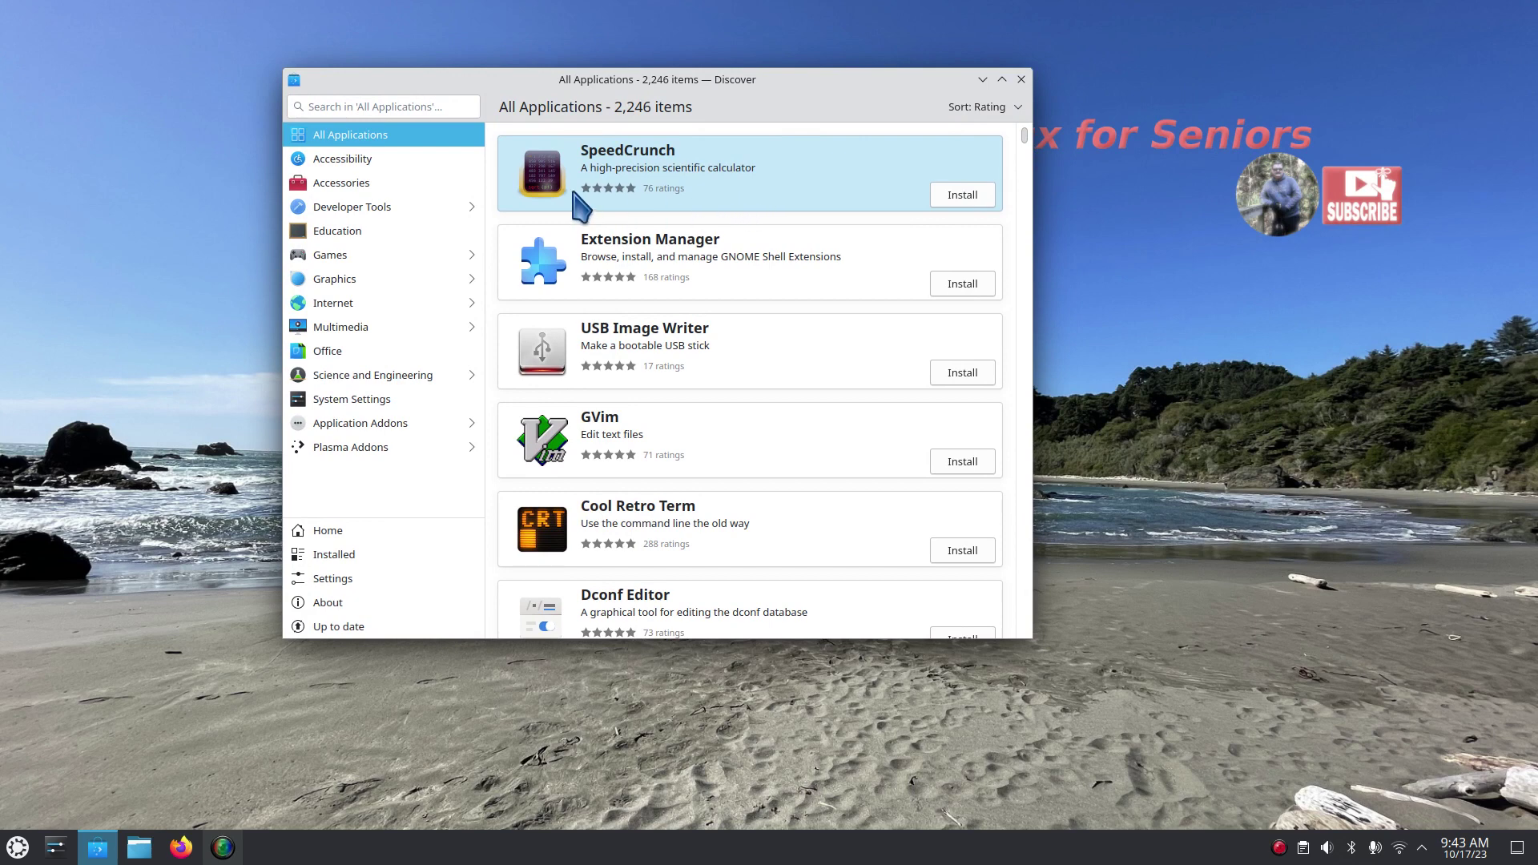
# Step: View SpeedCrunch's details maximized, then return to the 2,246-item application list
pyautogui.click(772, 174)
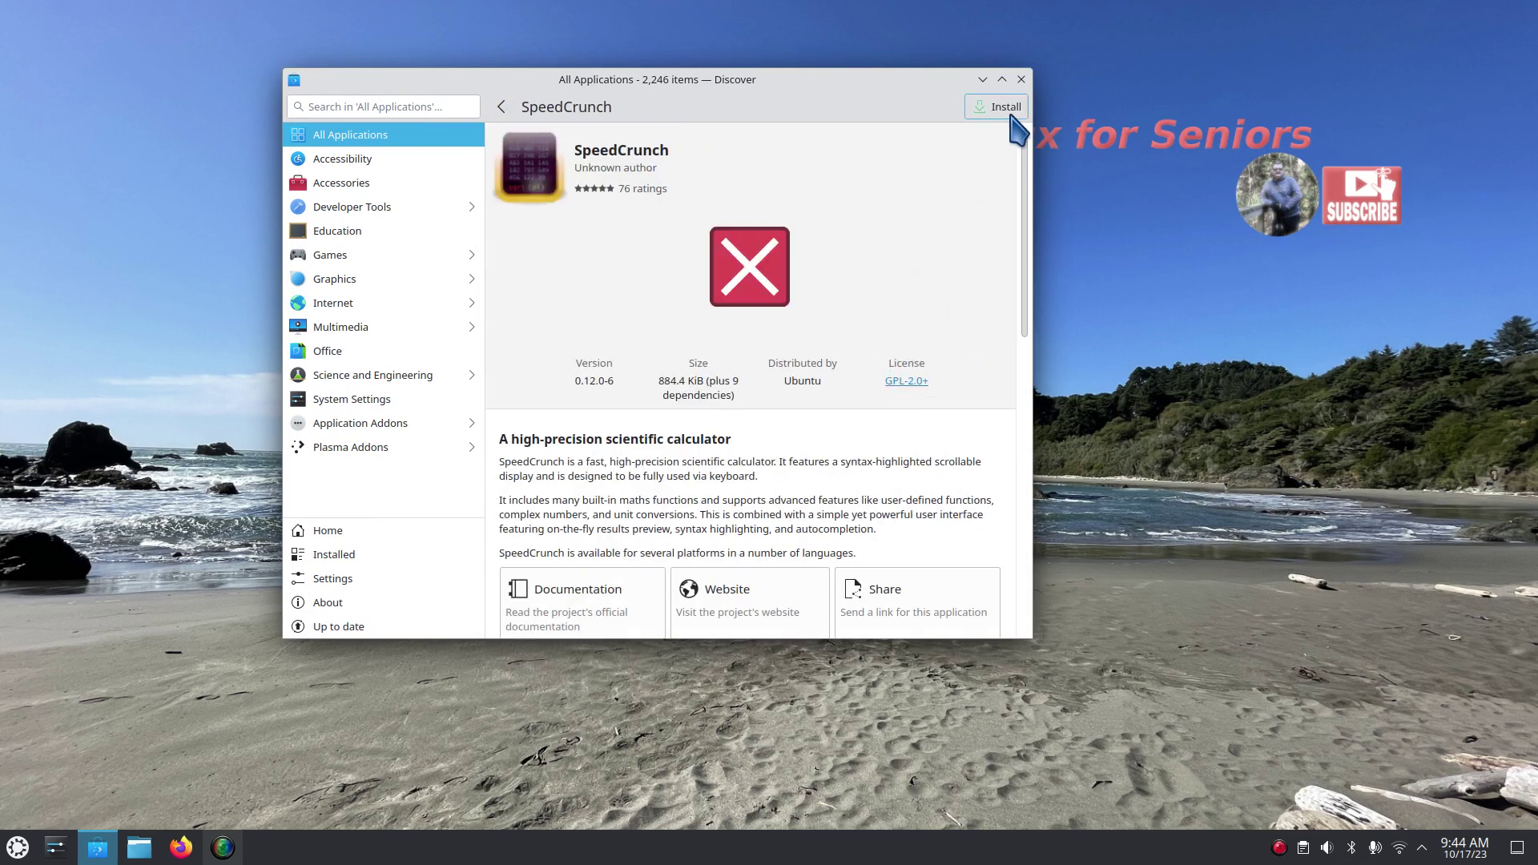
pyautogui.doubleClick(833, 78)
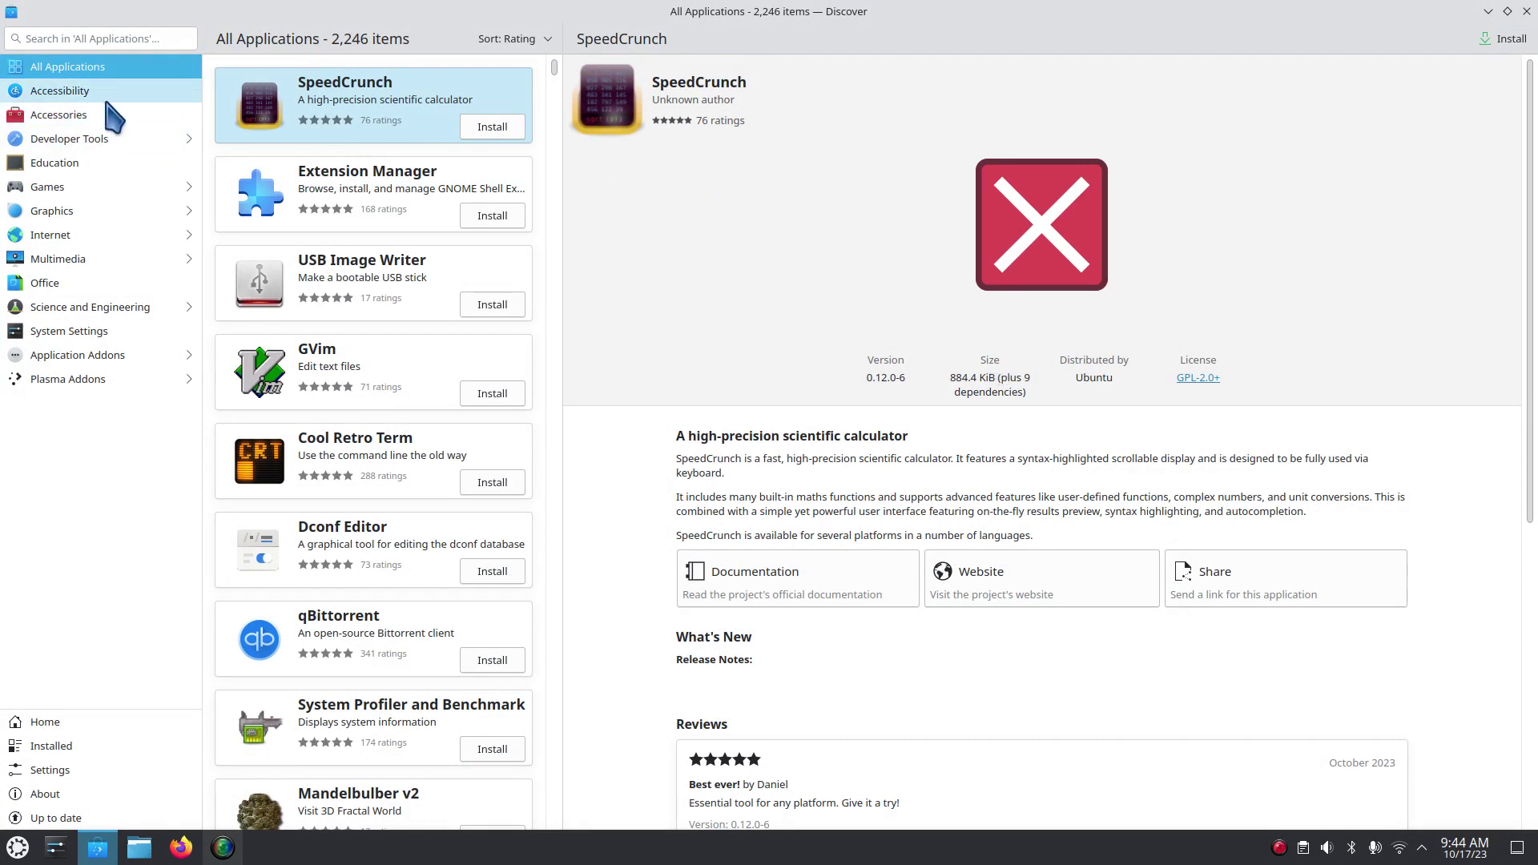
pyautogui.click(67, 69)
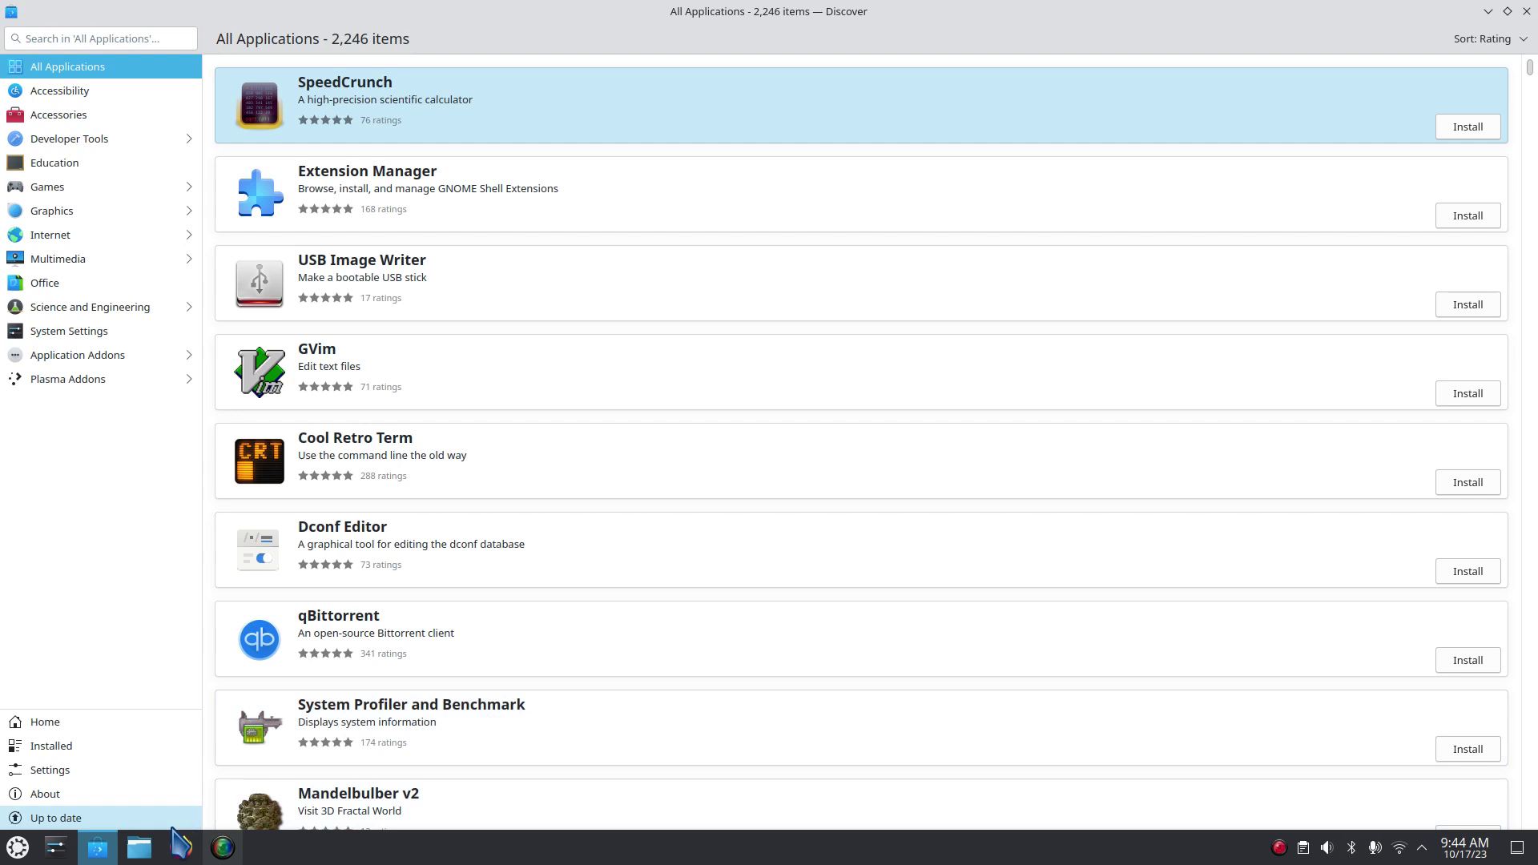
pyautogui.click(69, 845)
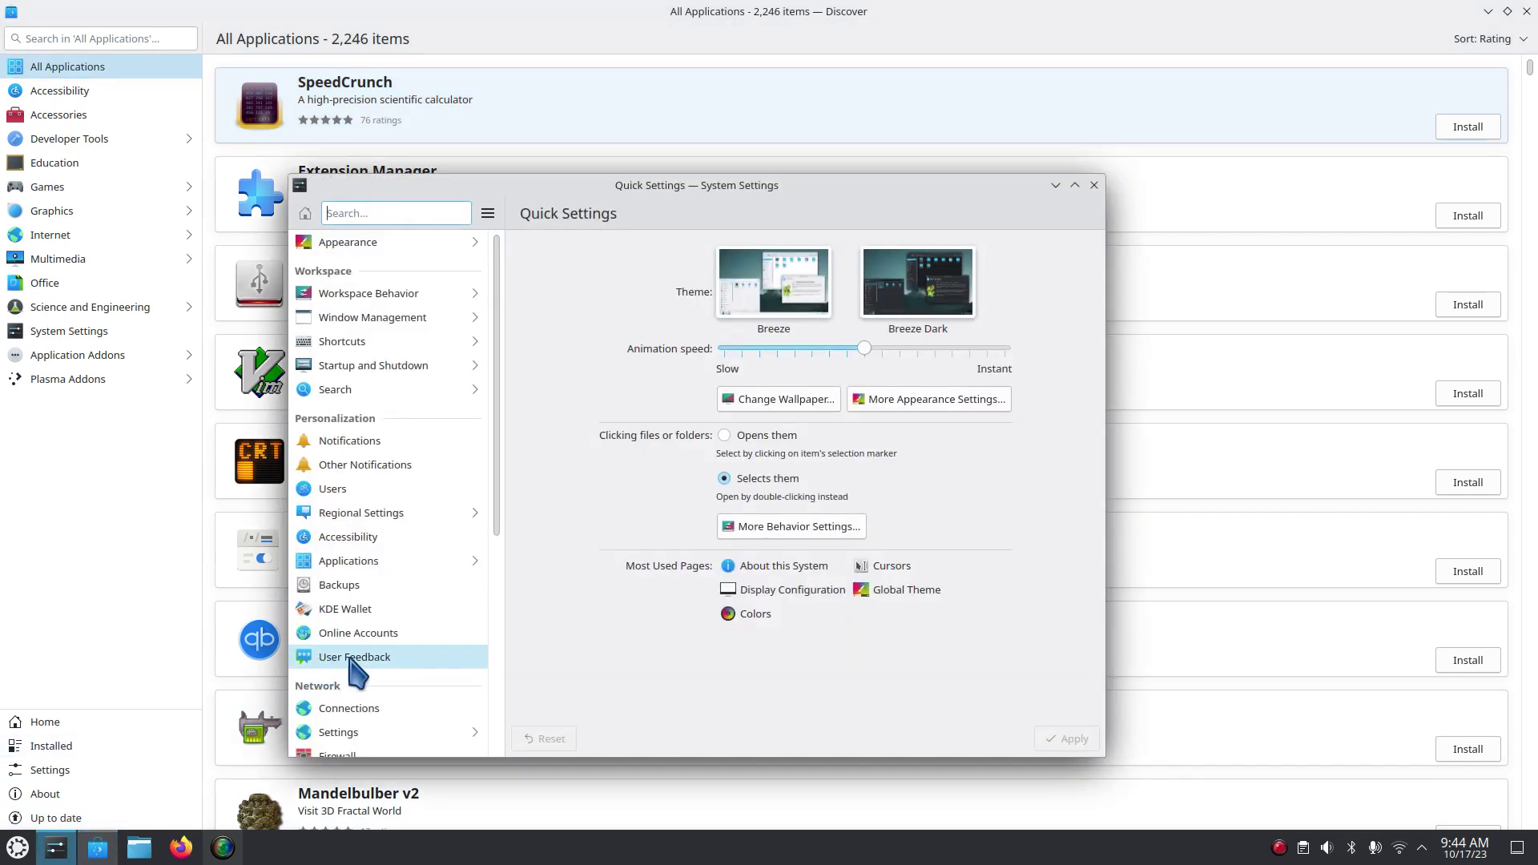
pyautogui.moveTo(502, 412); pyautogui.dragTo(488, 732)
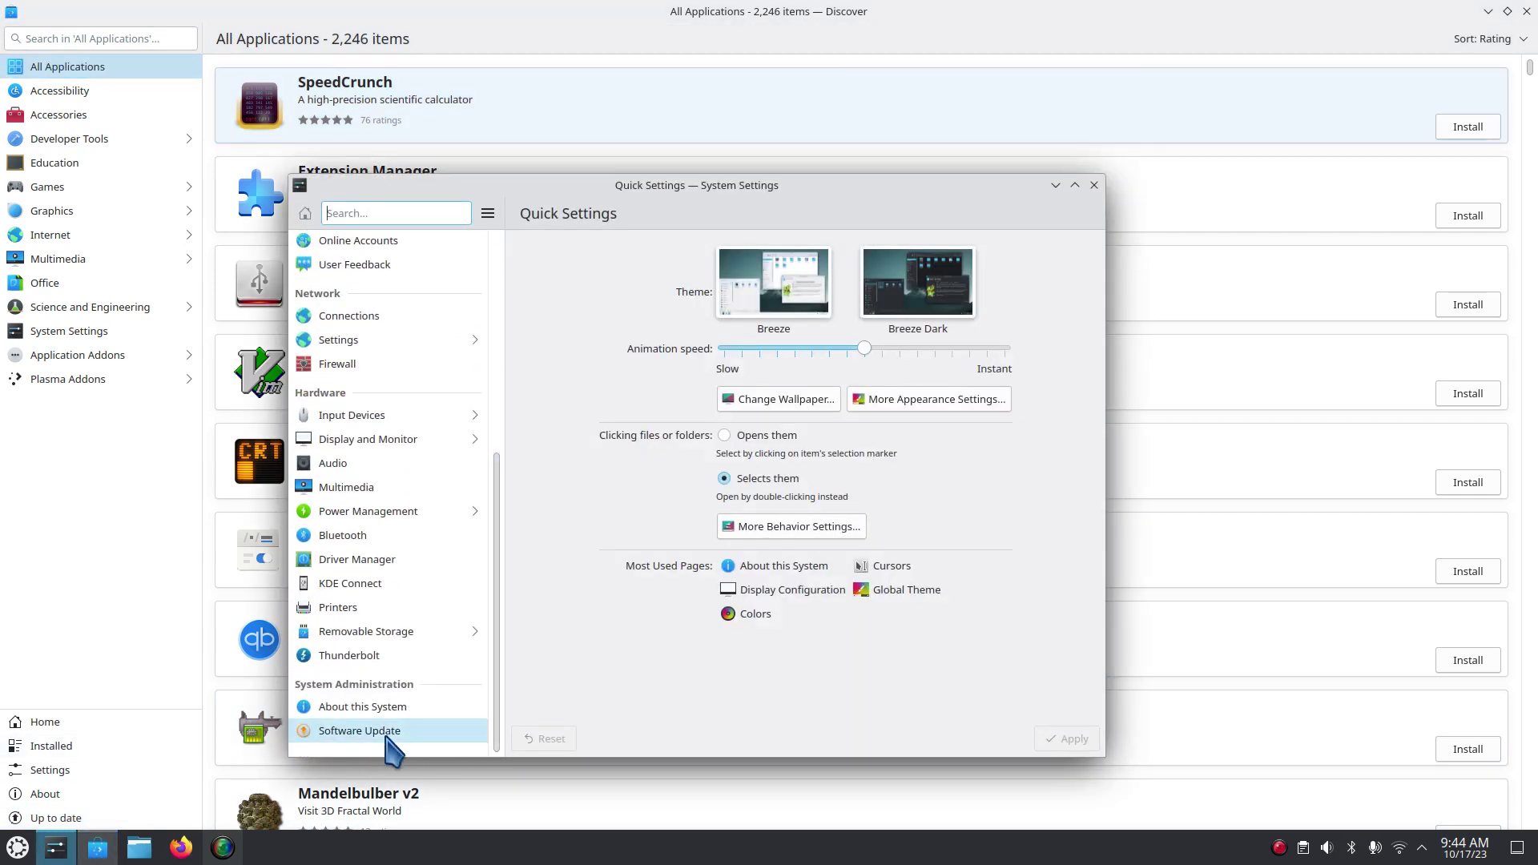
pyautogui.click(415, 708)
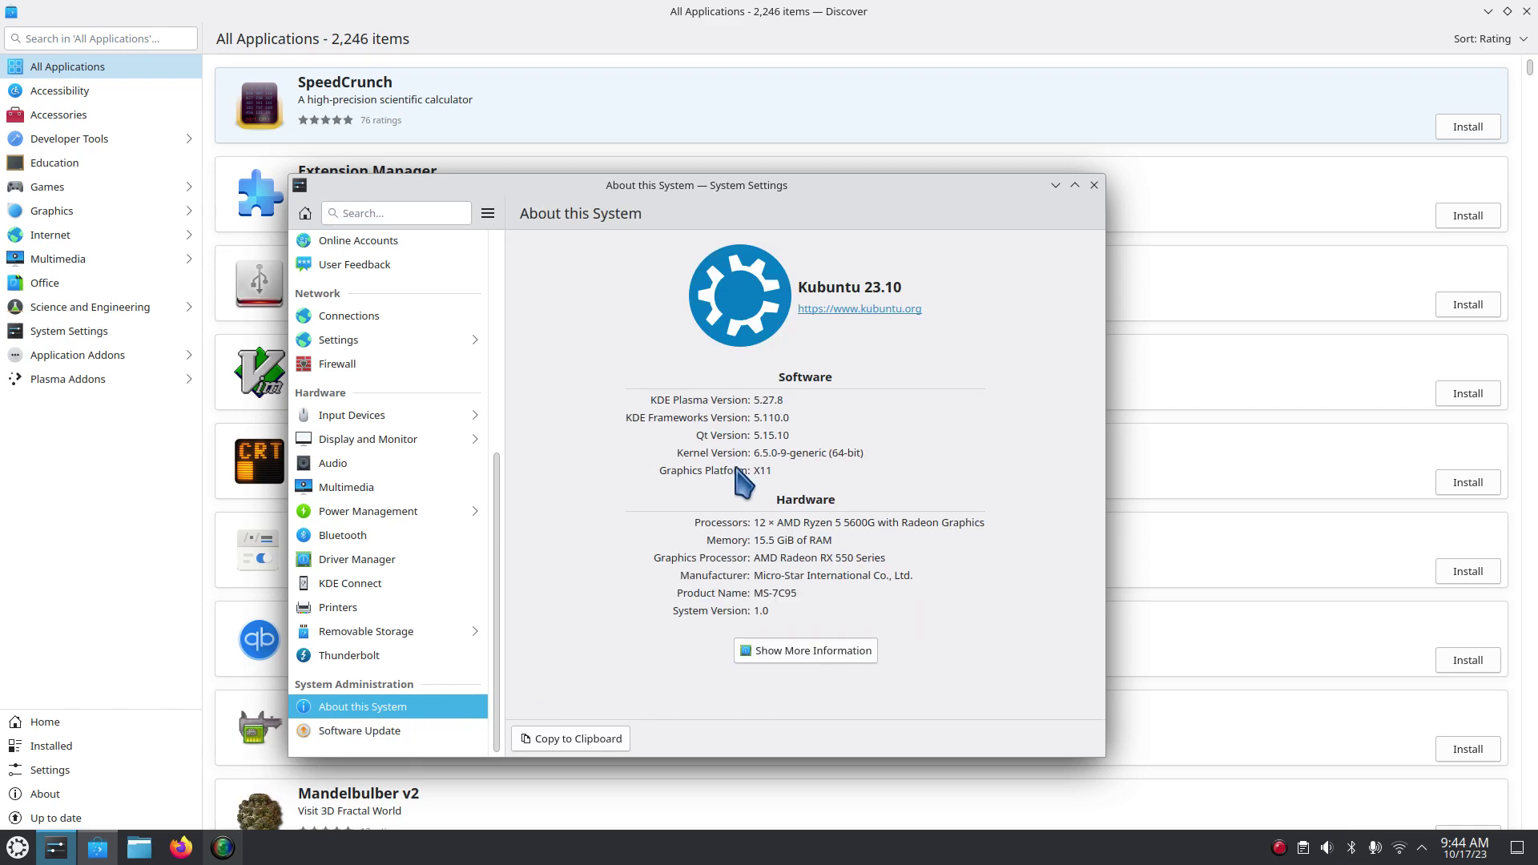
pyautogui.click(1094, 185)
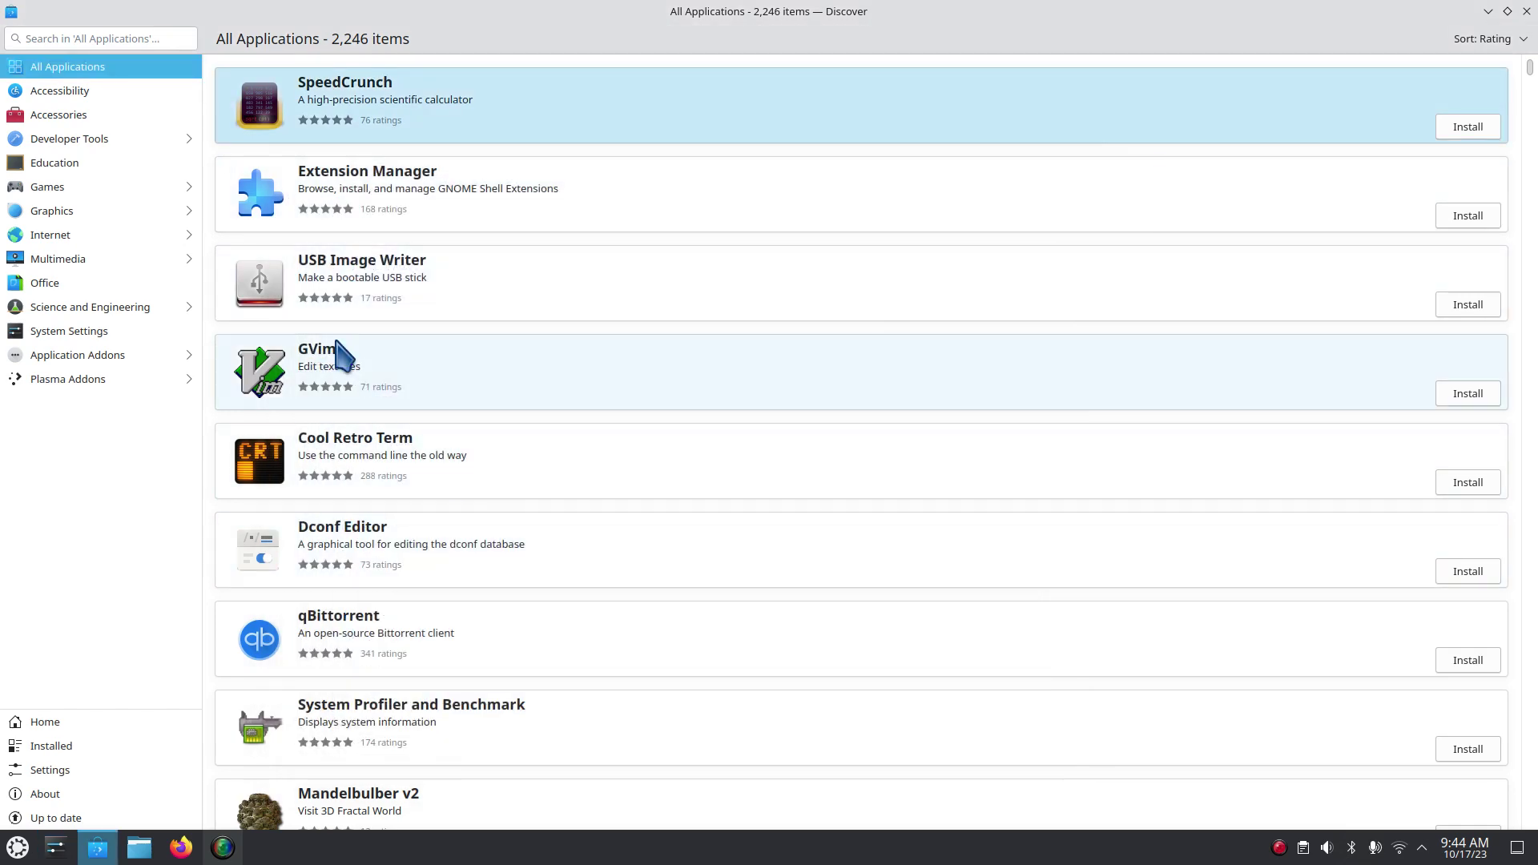
# Step: Search Discover for GIMP and open the GNU Image Manipulation Program details
pyautogui.click(88, 38)
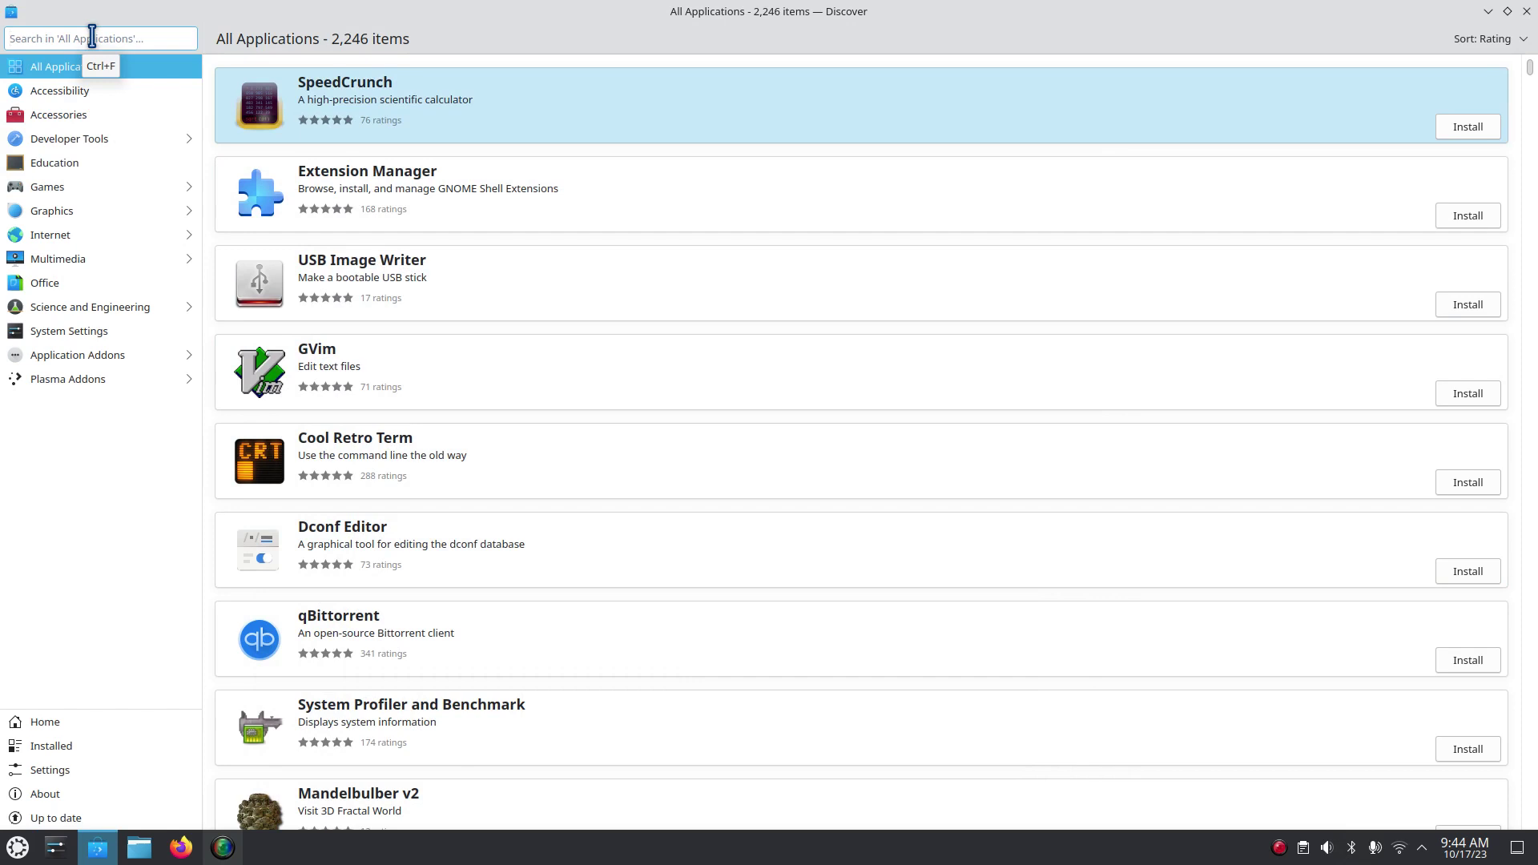
pyautogui.write('gimp')
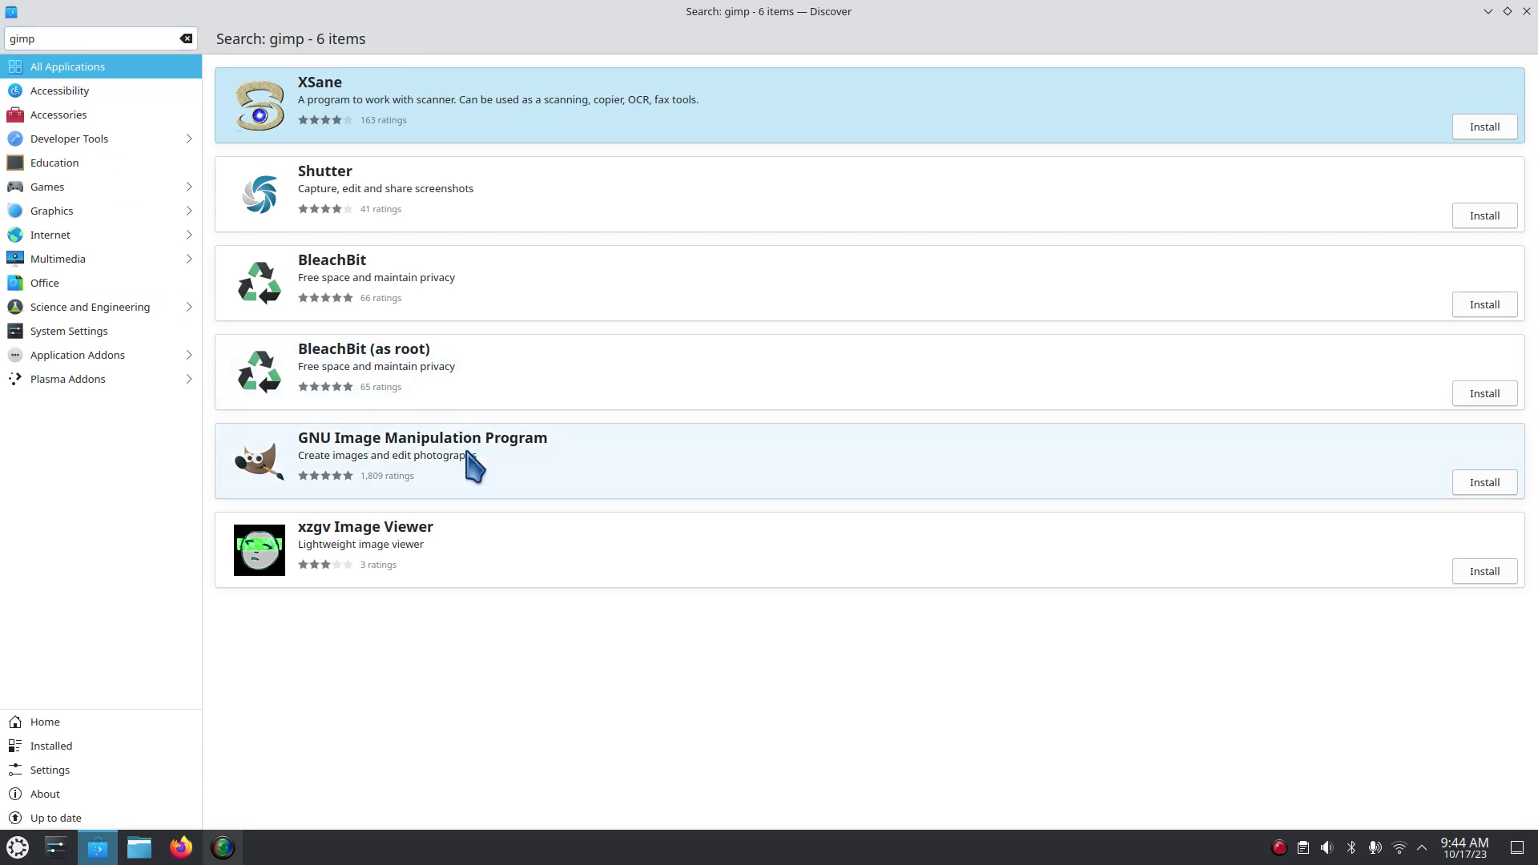
pyautogui.click(521, 479)
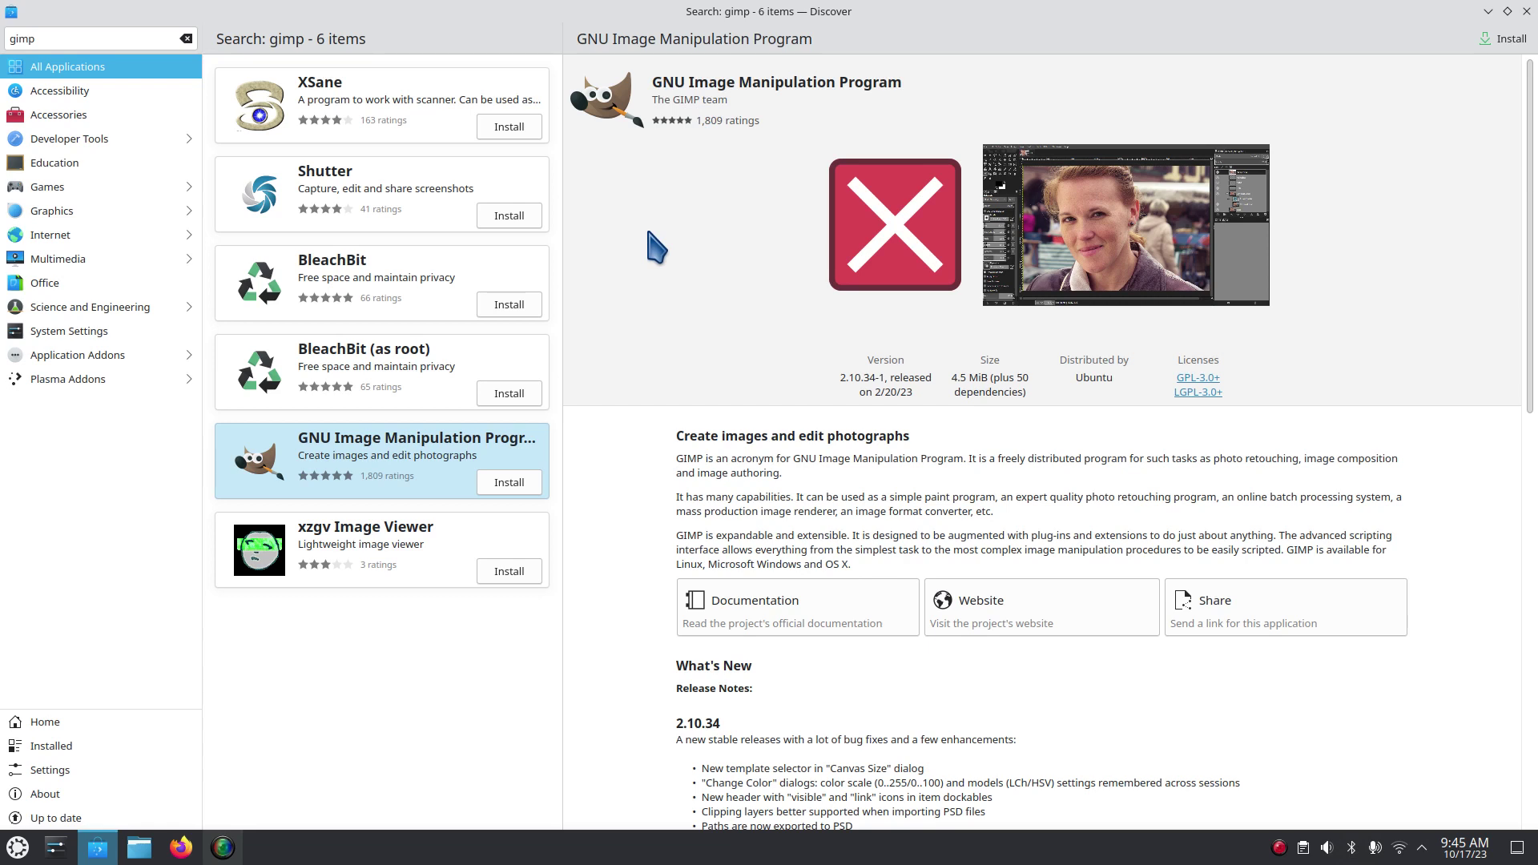
# Step: Switch to the Games category and clear the search to list 474 games
pyautogui.click(84, 191)
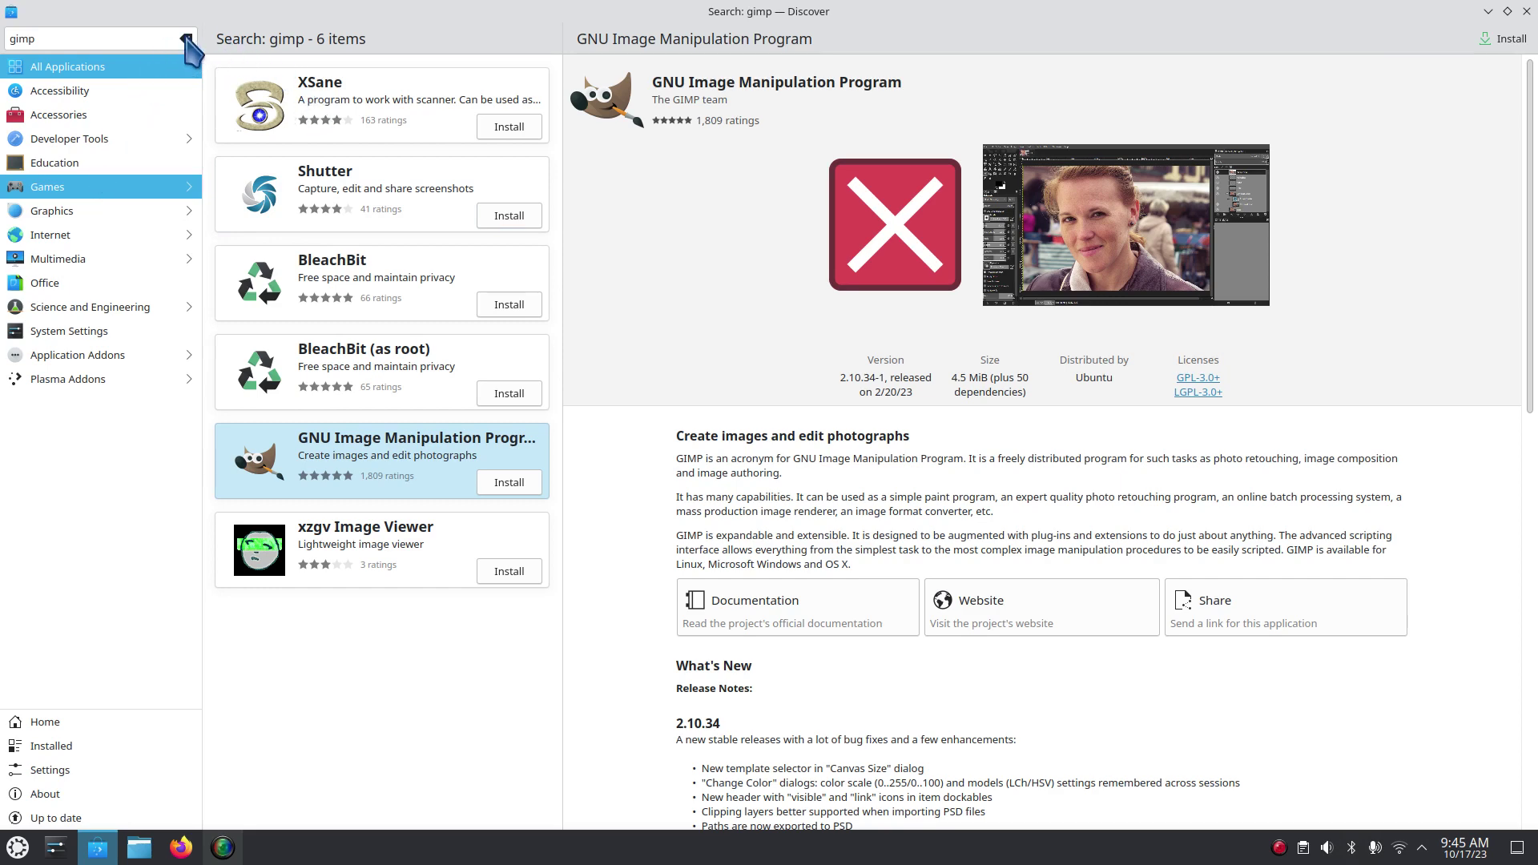
pyautogui.hotkey('ctrl', 'a')
pyautogui.press('BackSpace')
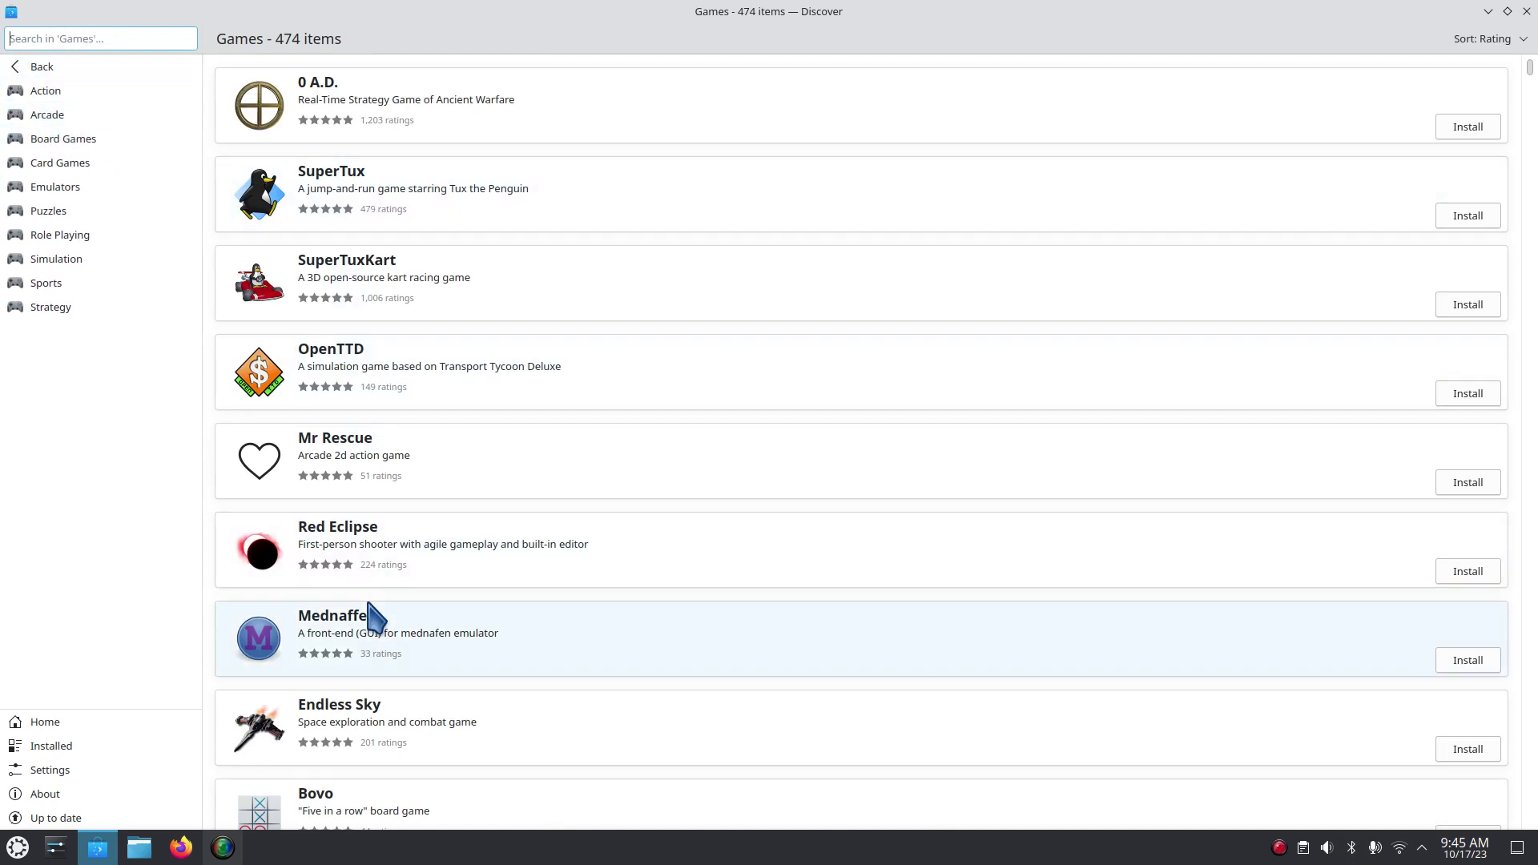
# Step: List Discover's installed applications, restore its window, then close Discover
pyautogui.click(54, 753)
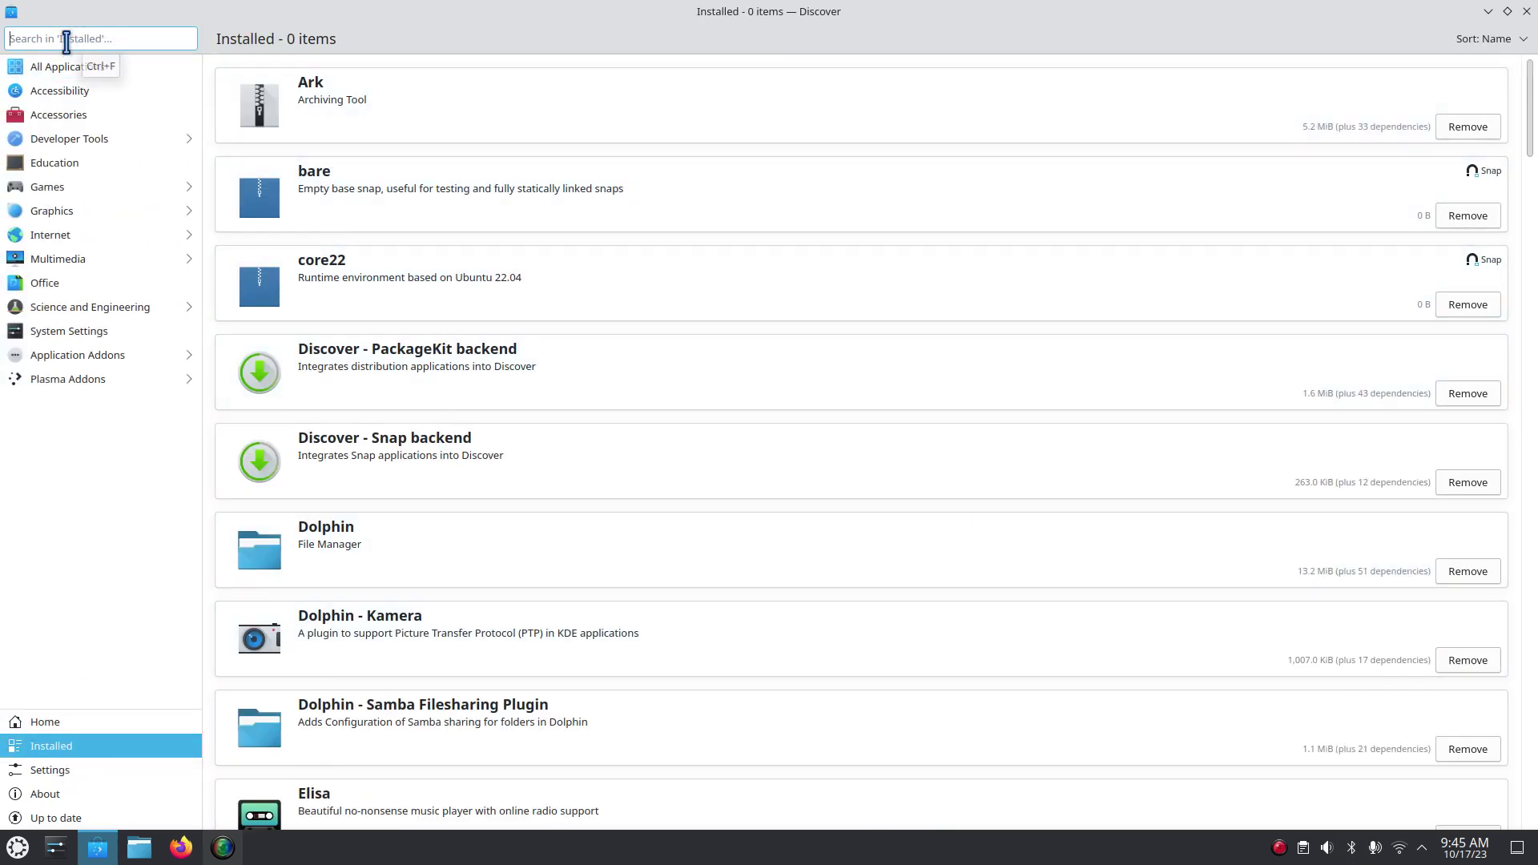
pyautogui.doubleClick(442, 14)
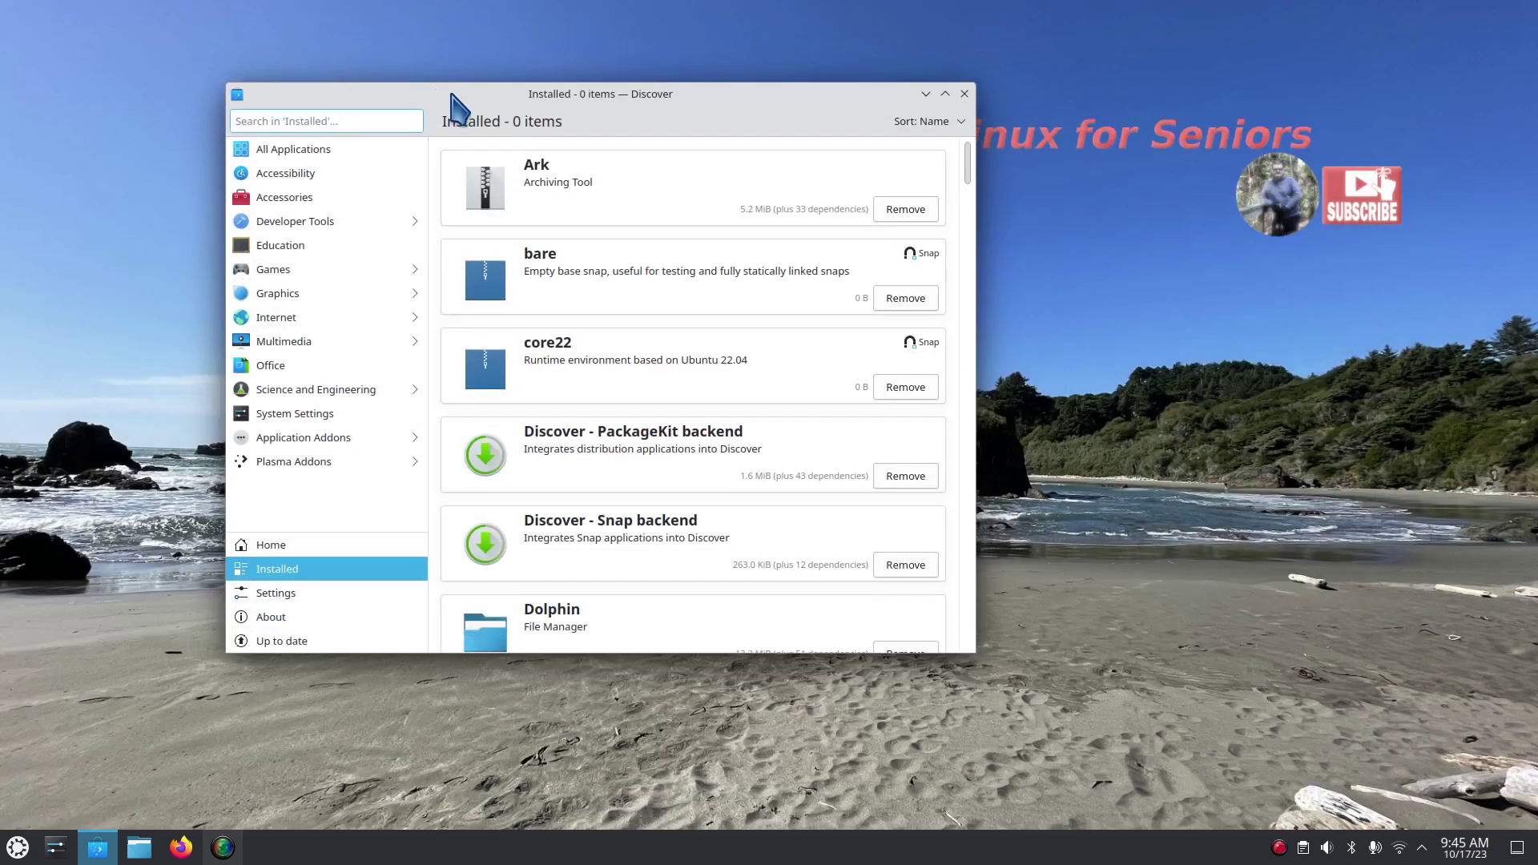
pyautogui.click(965, 94)
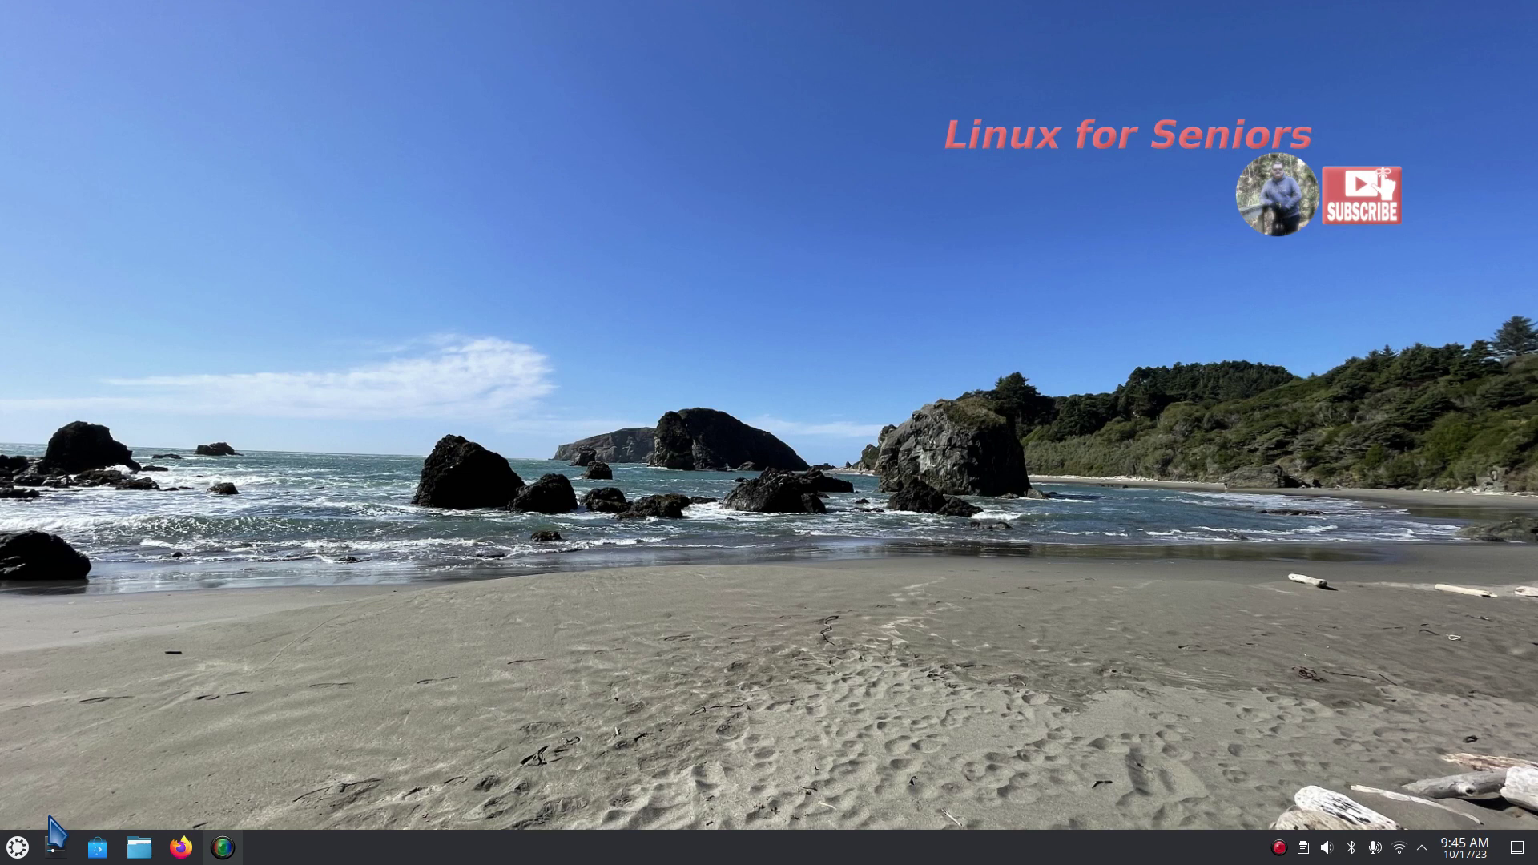
# Step: Open Dolphin at the Home folder and maximize its window to fill the screen
pyautogui.click(139, 846)
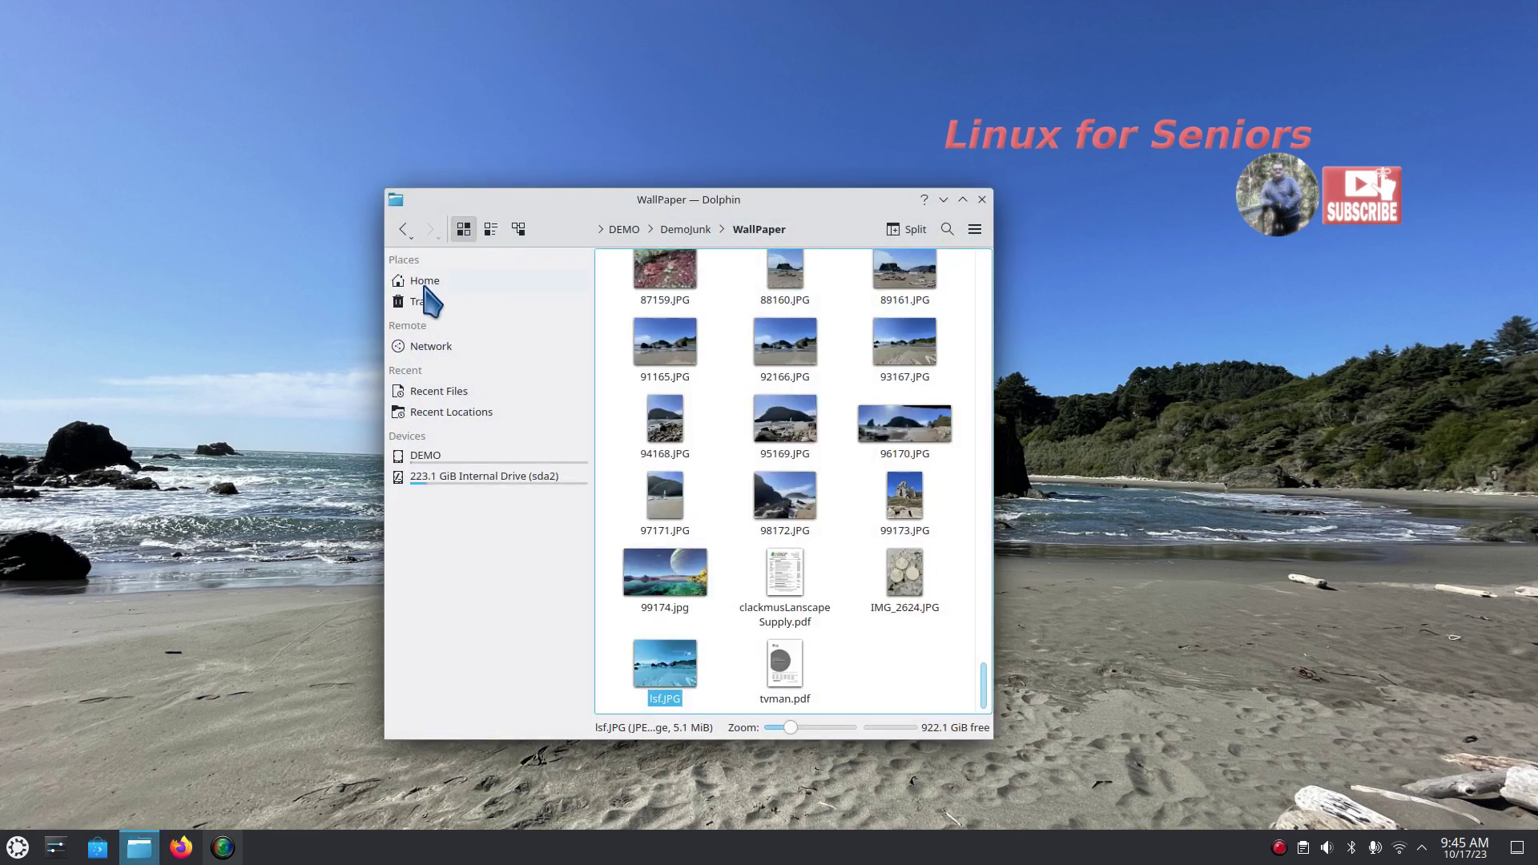
pyautogui.click(425, 286)
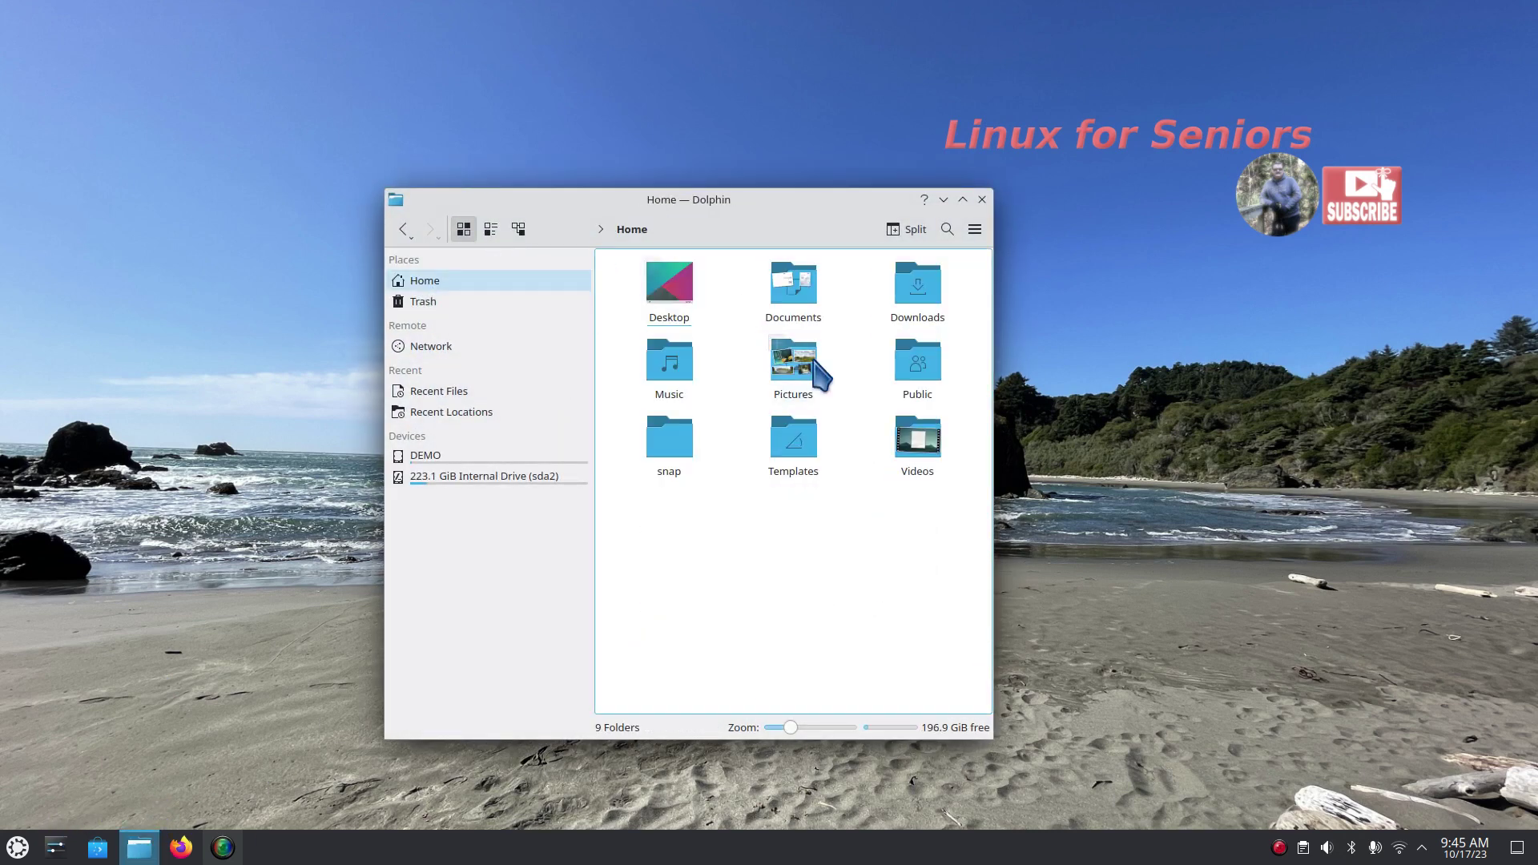
pyautogui.doubleClick(816, 201)
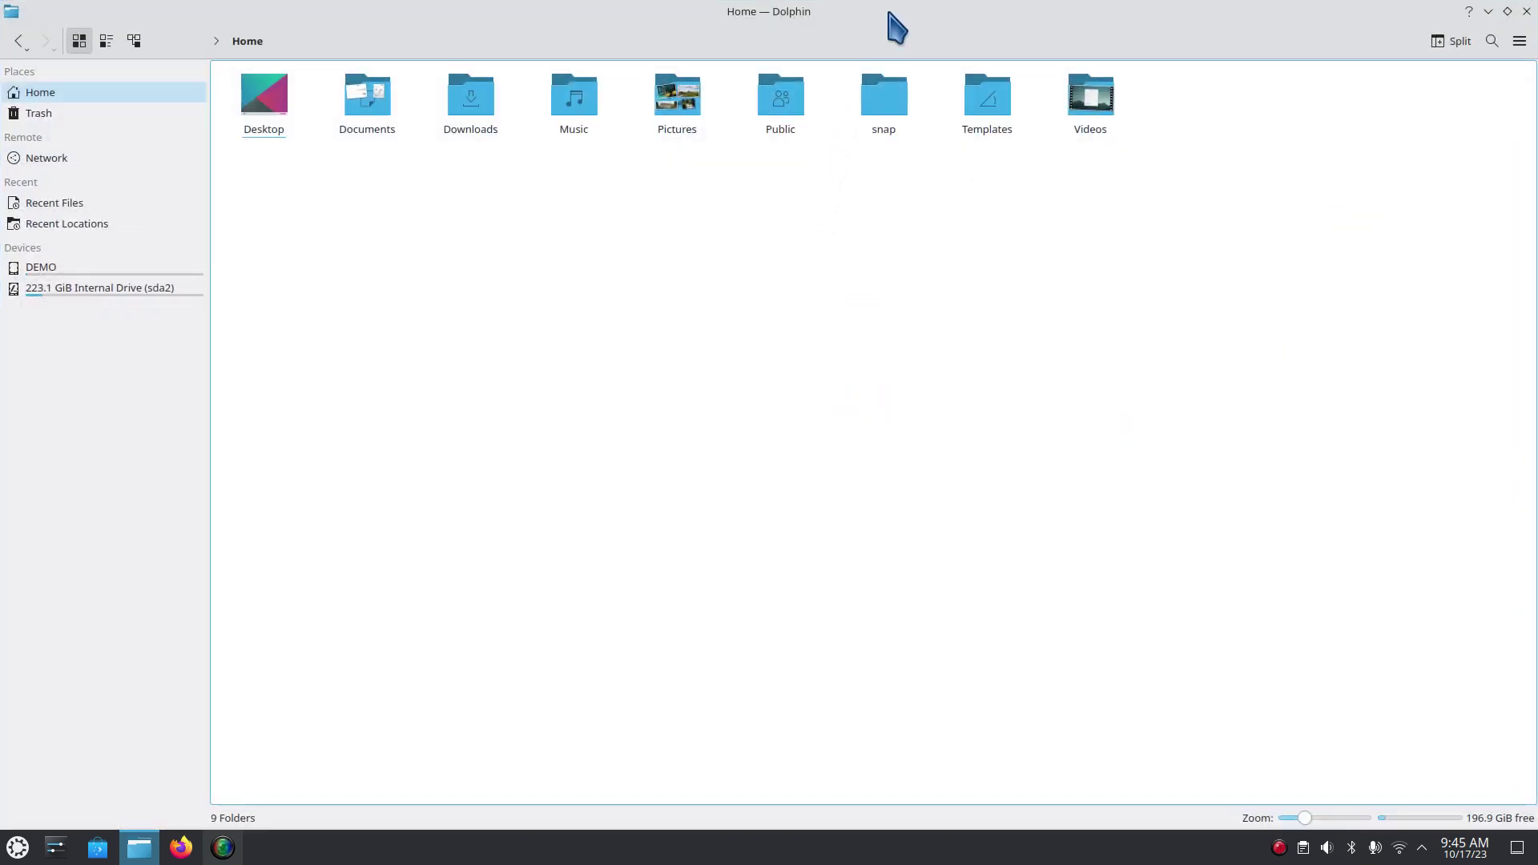
pyautogui.moveTo(882, 40); pyautogui.dragTo(886, 127)
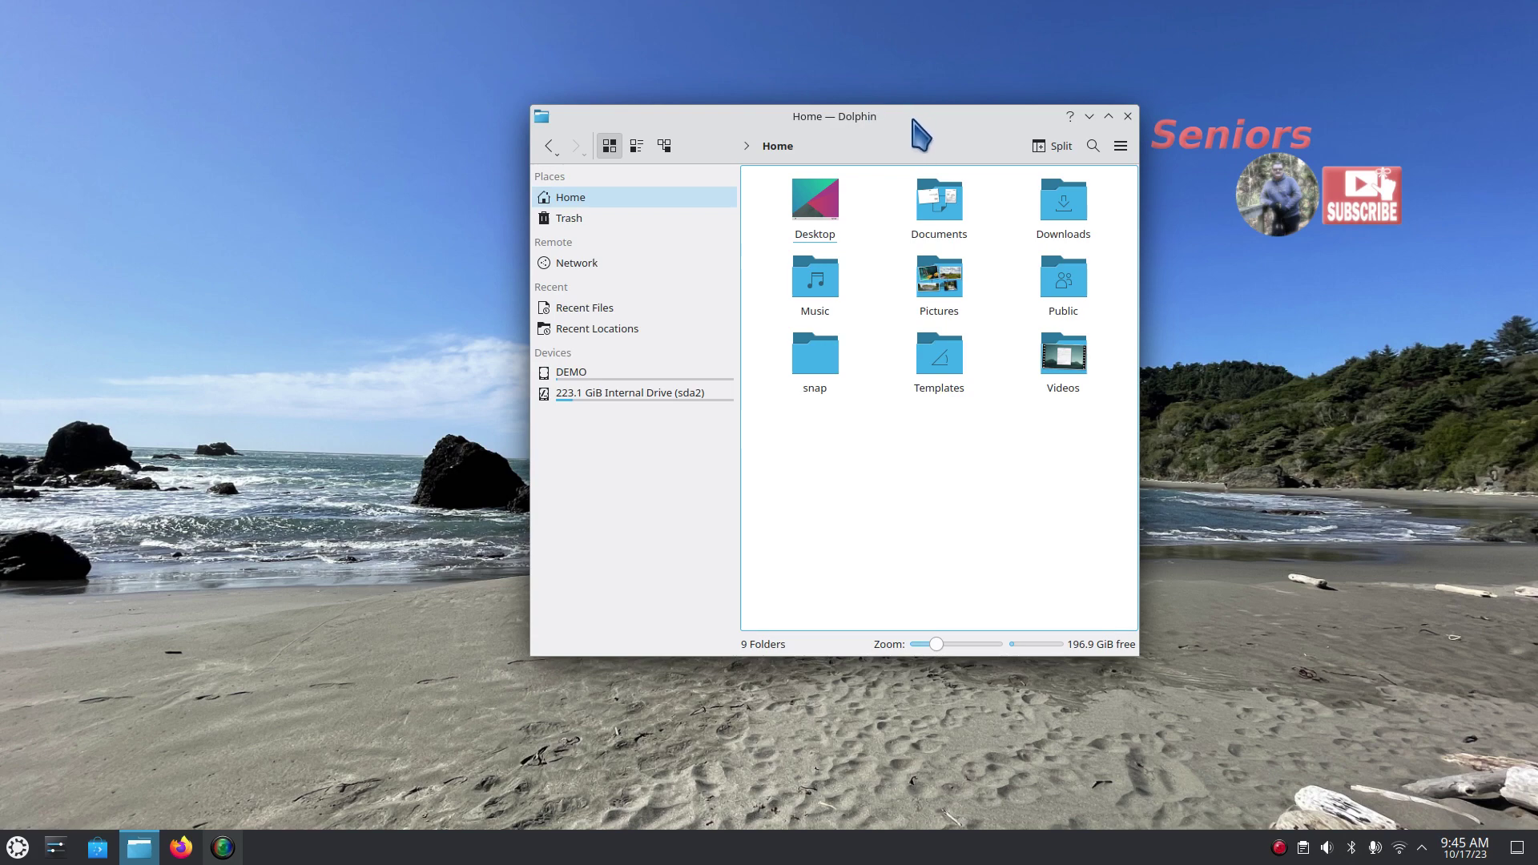
pyautogui.moveTo(921, 135); pyautogui.dragTo(909, 85)
# Step: Shrink Dolphin's folder icons slightly with the Zoom slider, close Dolphin, and open the launcher
pyautogui.doubleClick(703, 86)
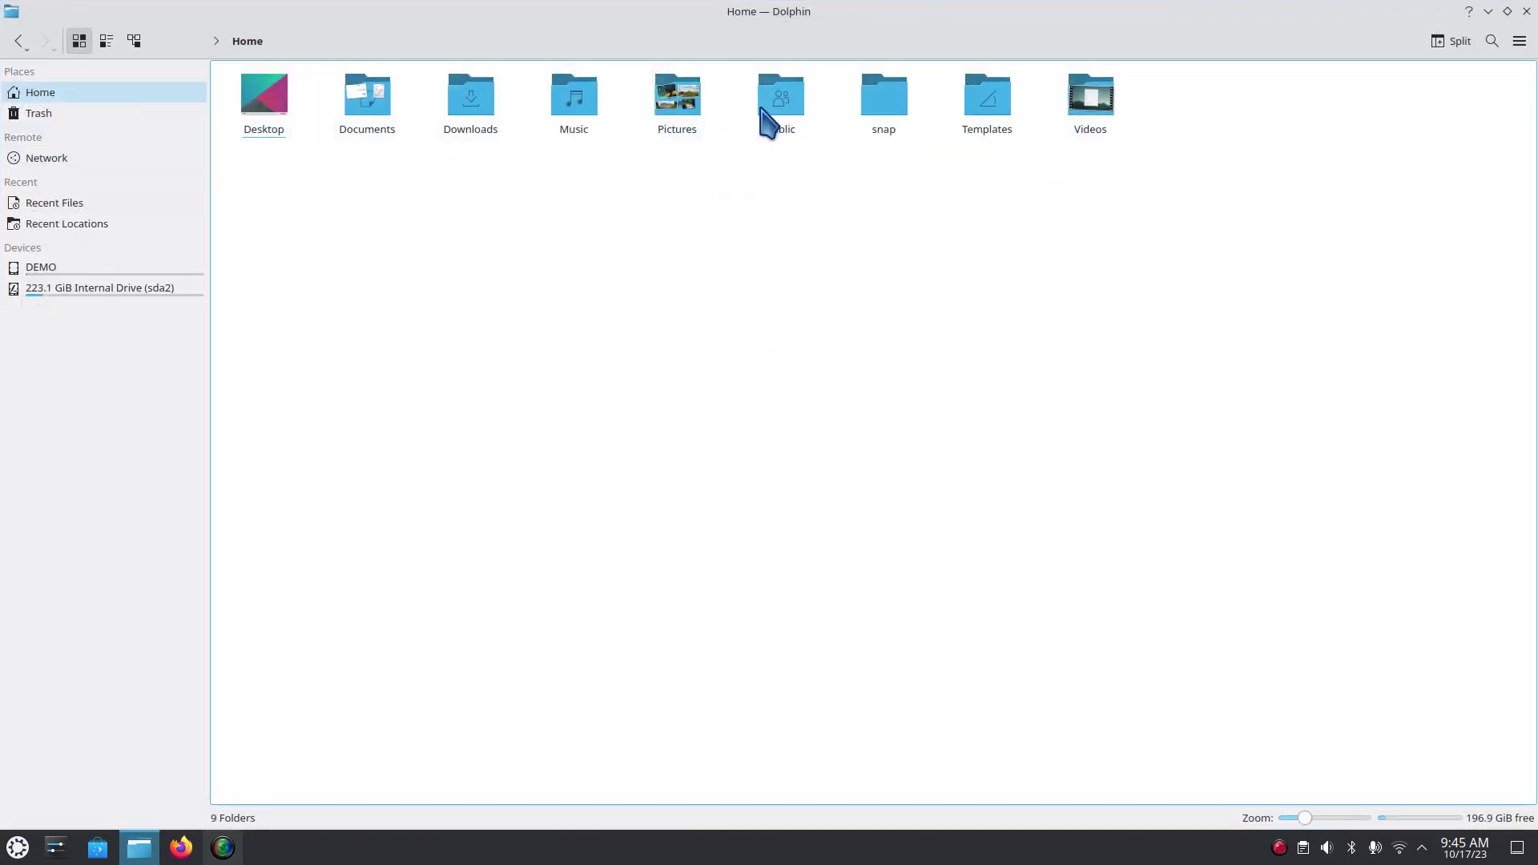
pyautogui.doubleClick(1085, 13)
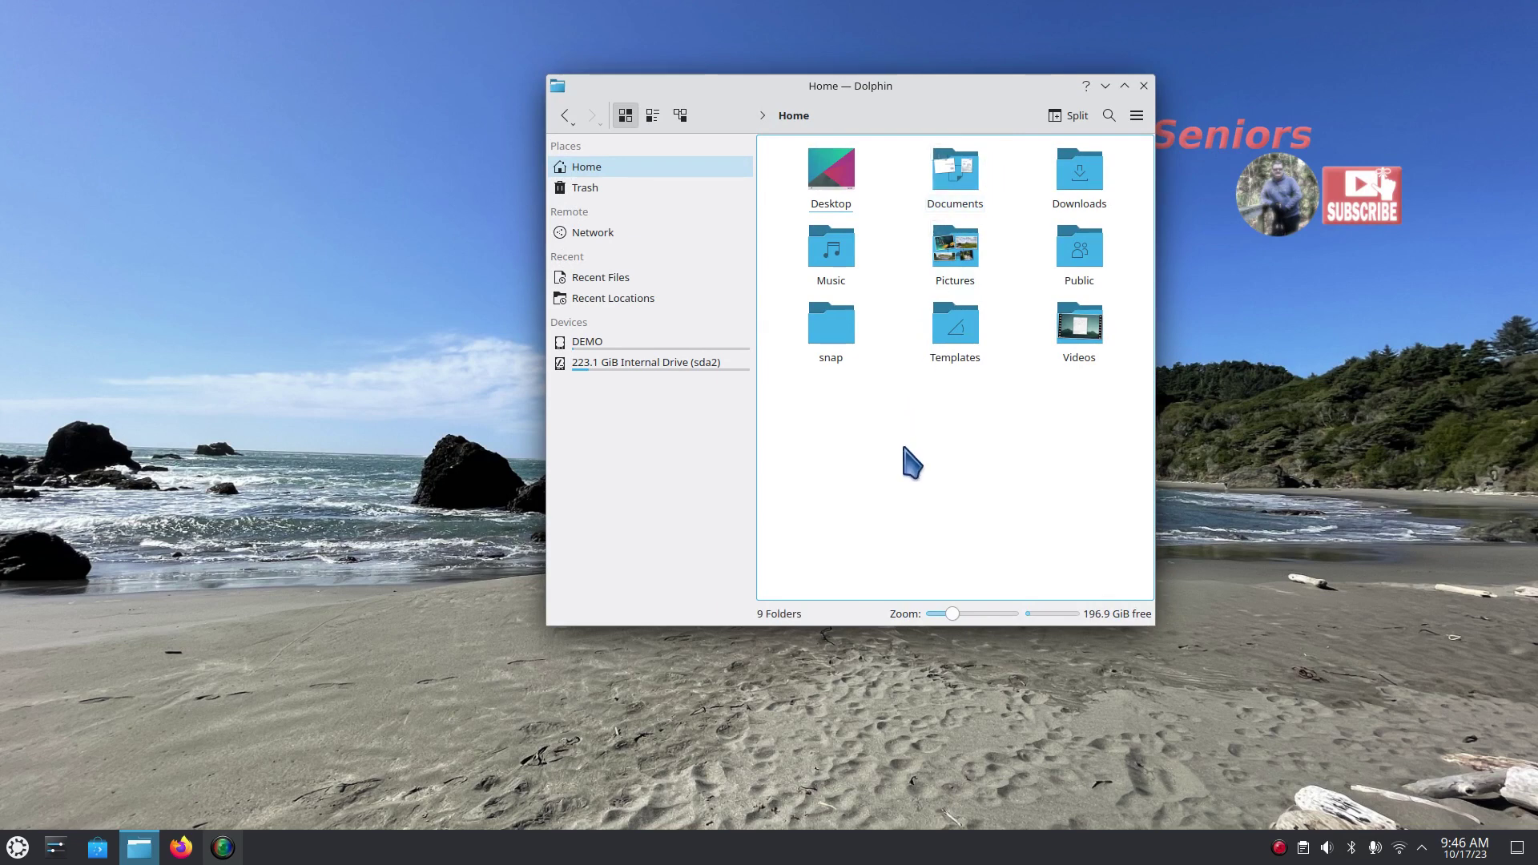
pyautogui.moveTo(954, 614); pyautogui.dragTo(968, 614)
pyautogui.scroll(4, 873, 545)
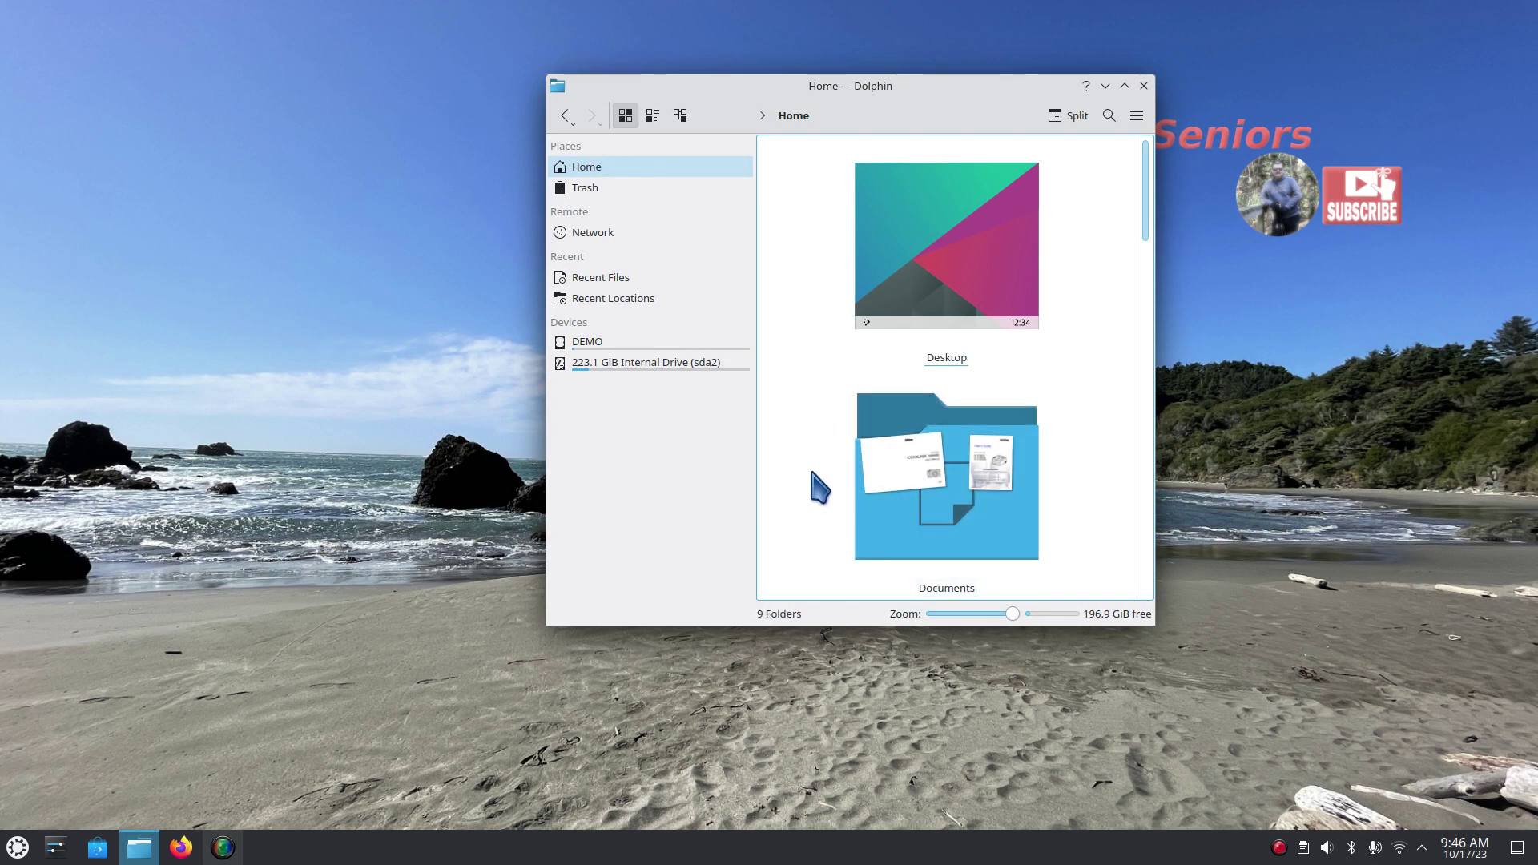
pyautogui.scroll(-4, 817, 487)
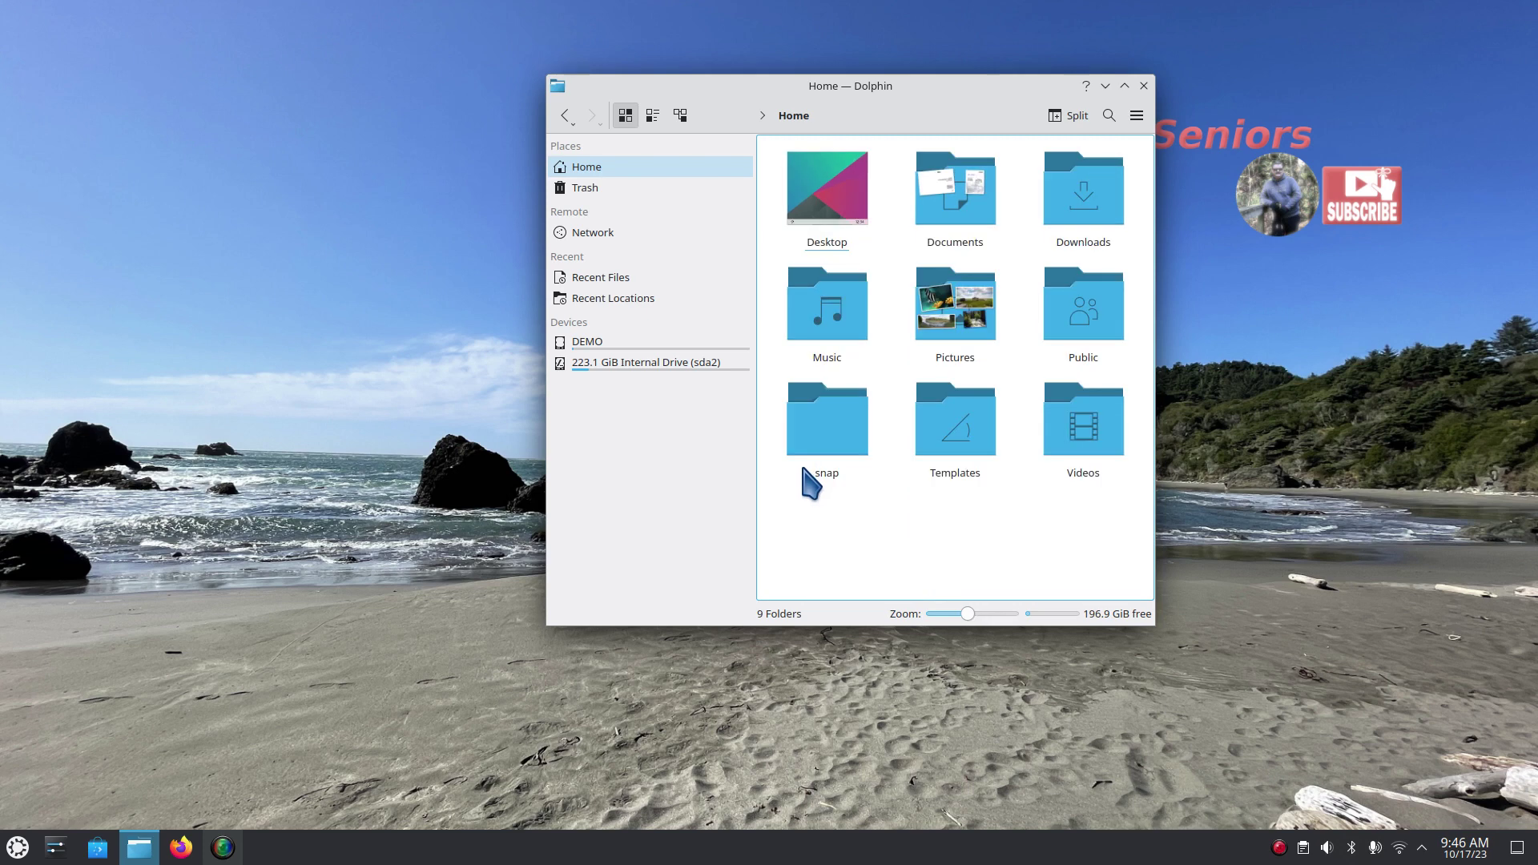
pyautogui.scroll(-1, 805, 472)
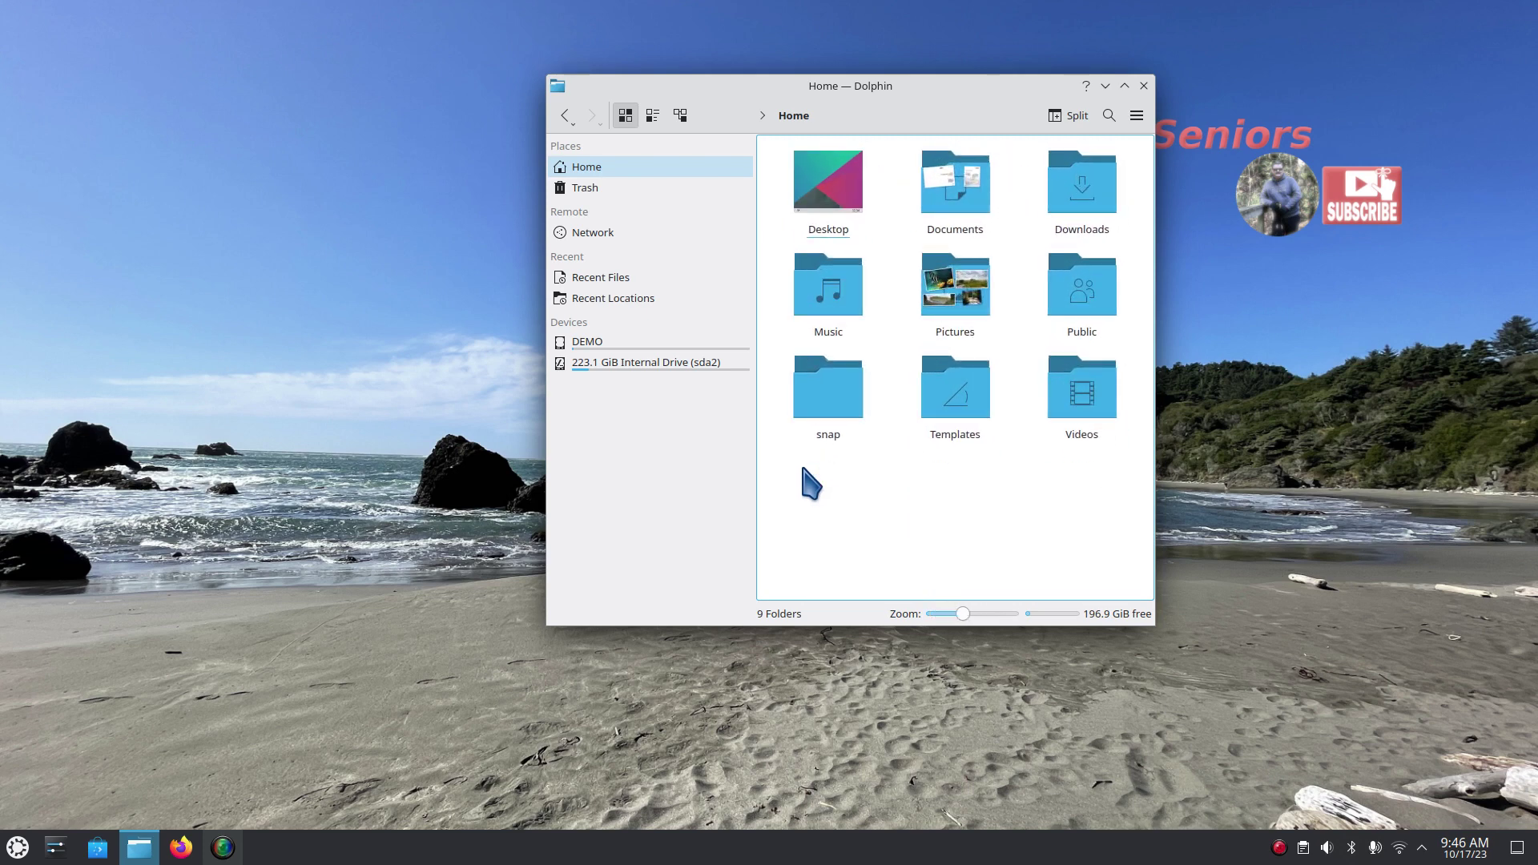
pyautogui.click(1144, 86)
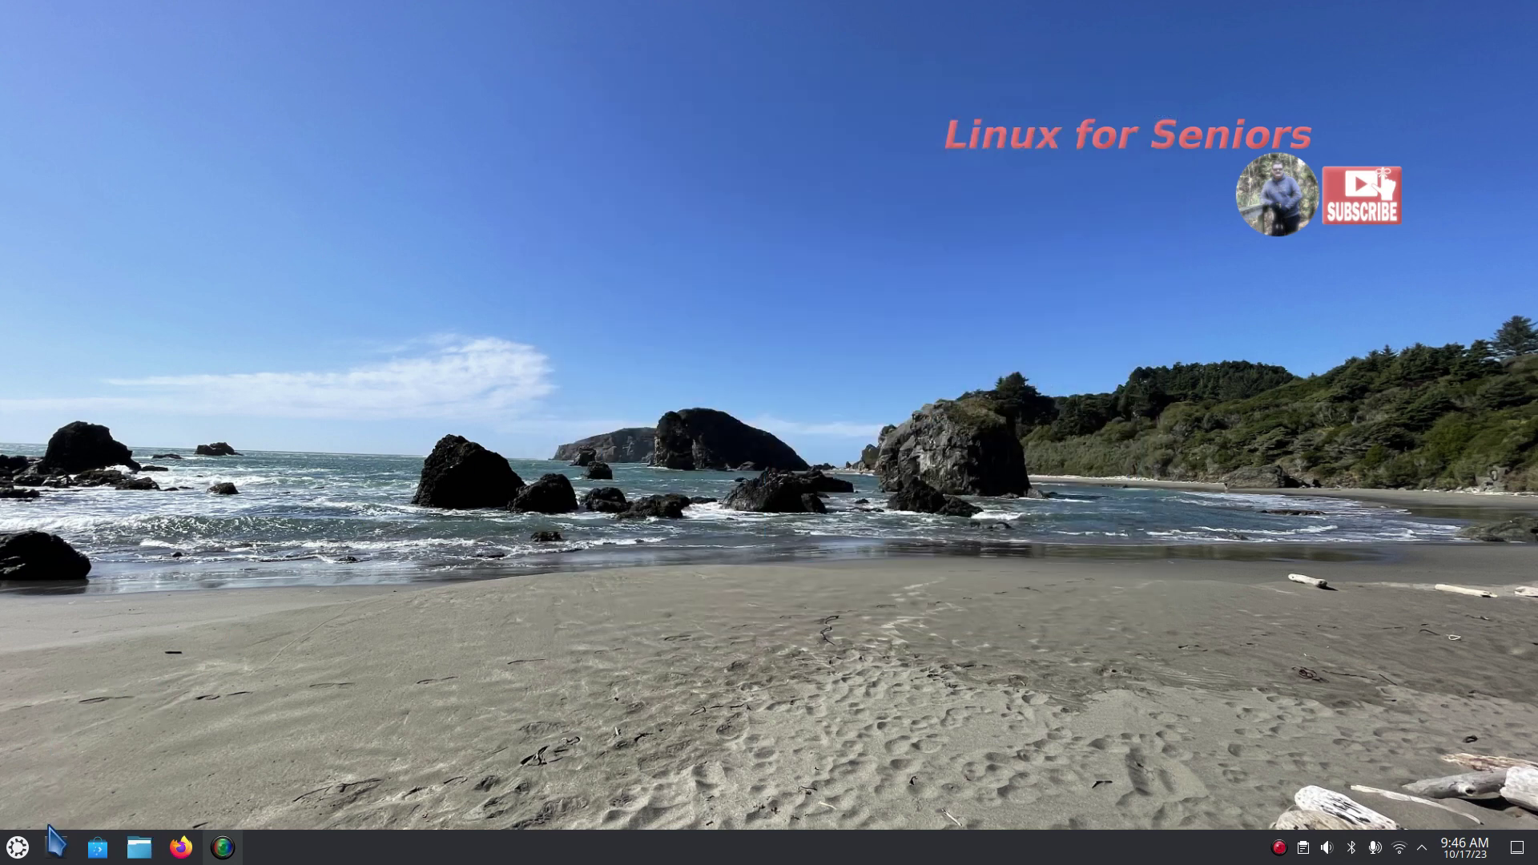
pyautogui.click(16, 851)
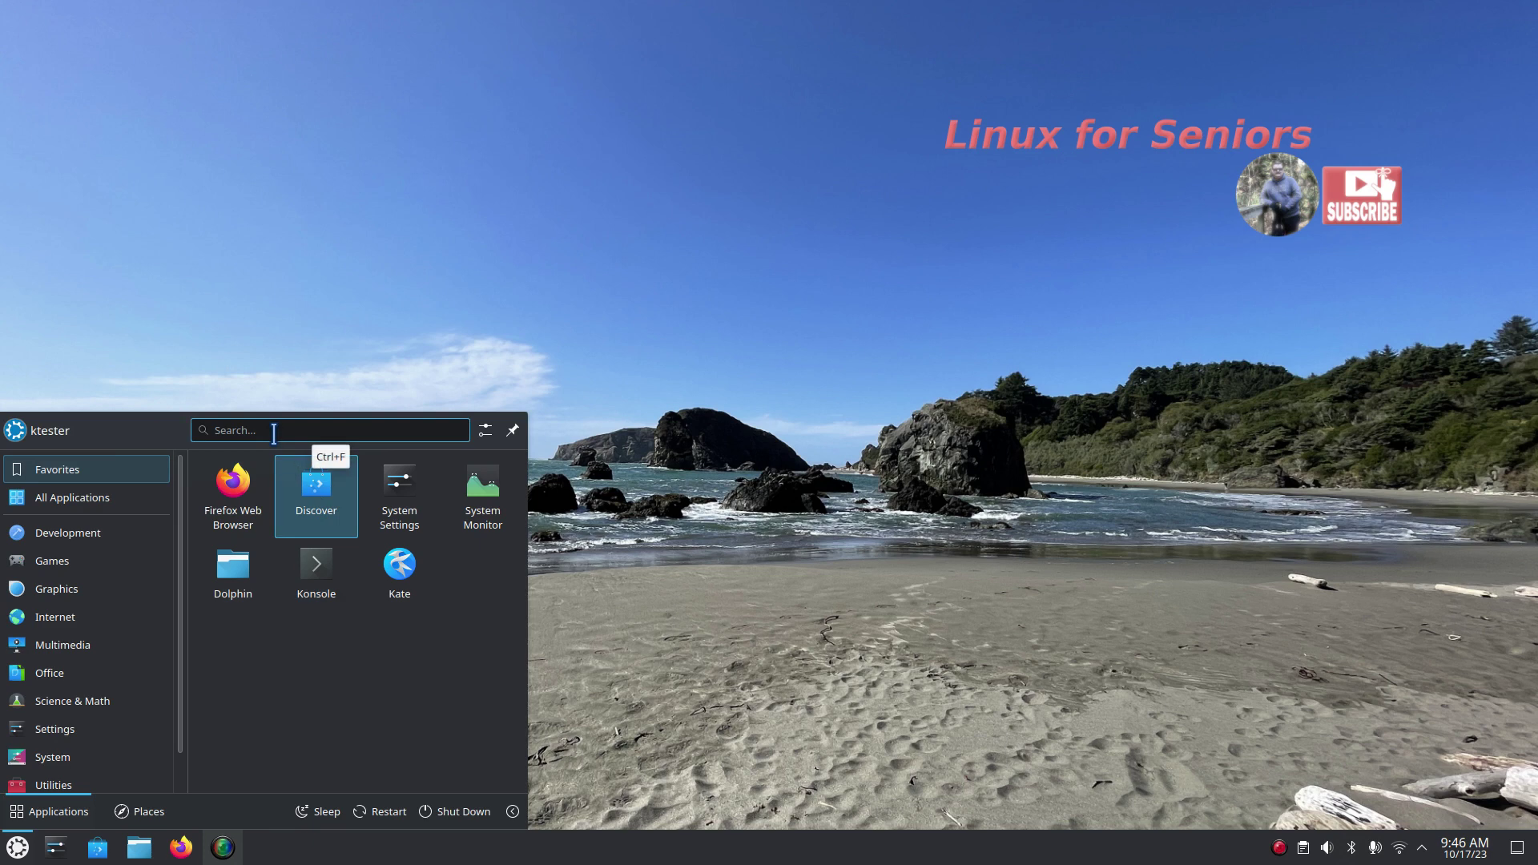
# Step: Dismiss the launcher and search 'cal' in KRunner with Alt+Space
pyautogui.click(788, 298)
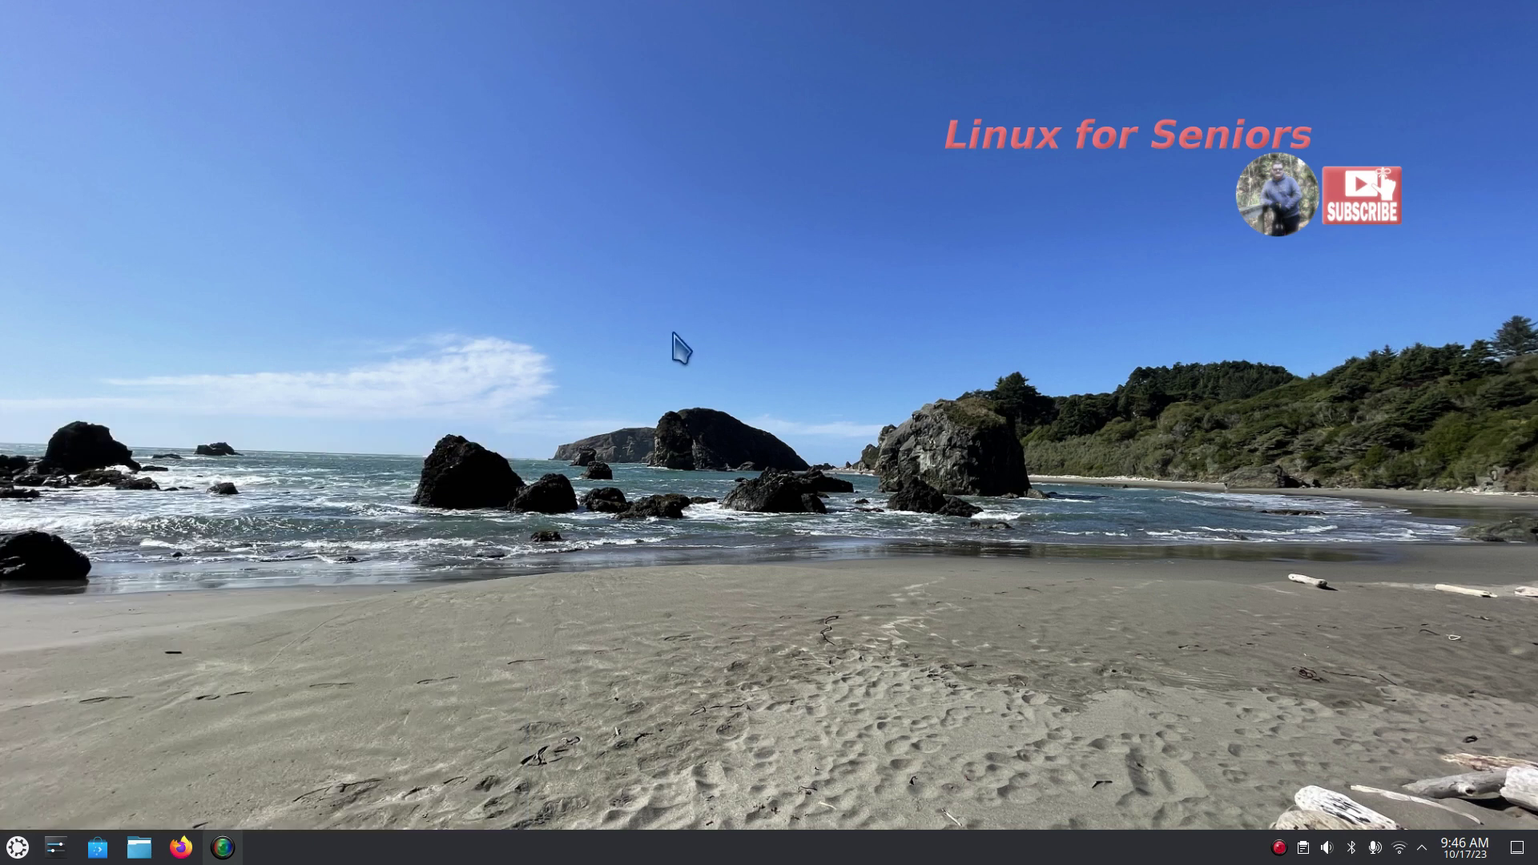
pyautogui.hotkey('alt', 'space')
pyautogui.write('cal')
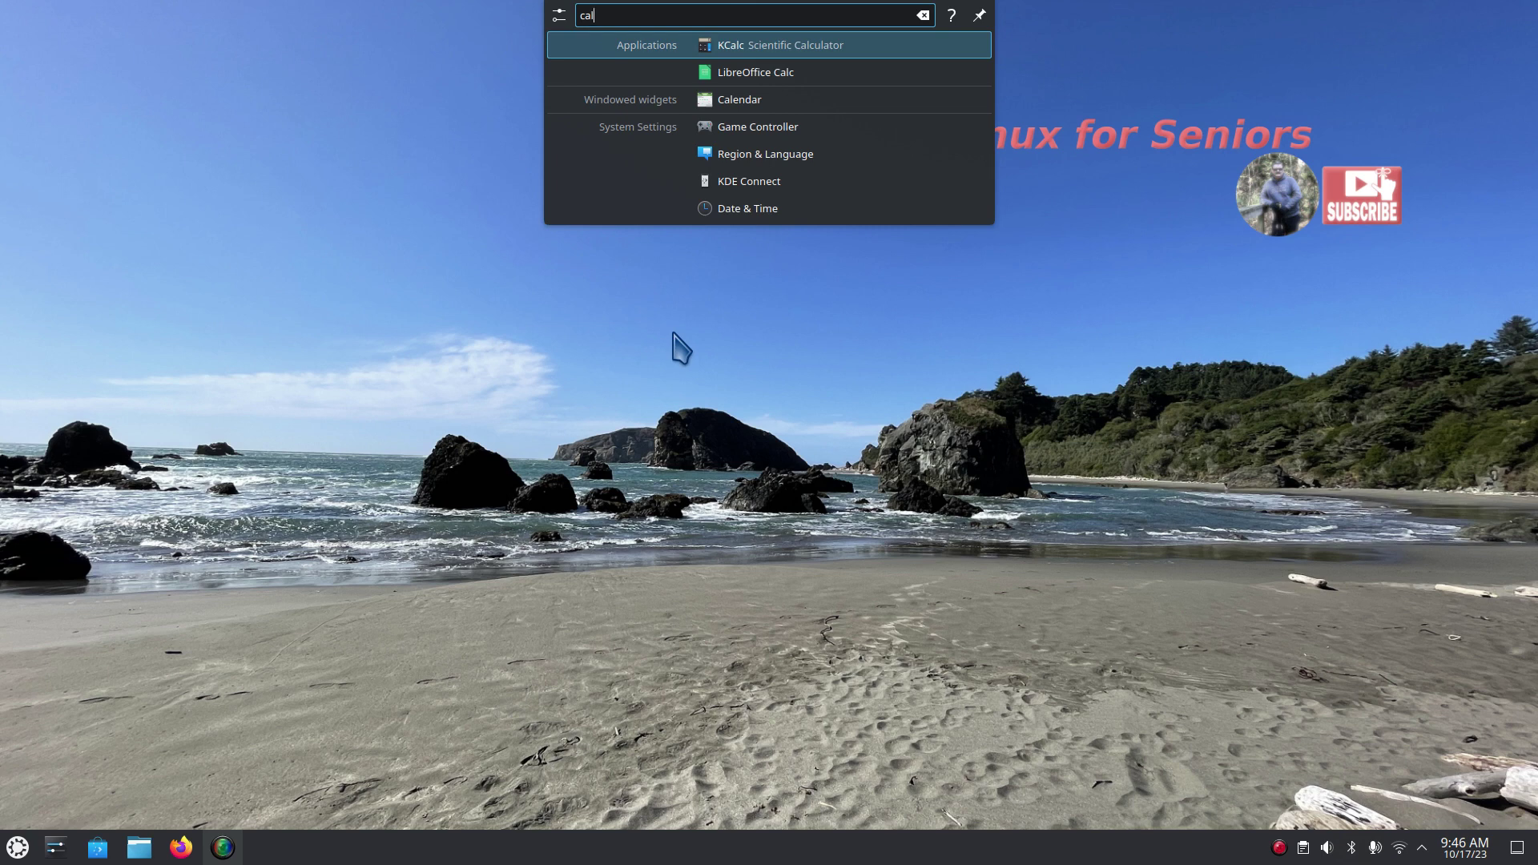
# Step: Launch KCalc, maximize, restore and move it mid-screen, then quit it with Ctrl+Q
pyautogui.press('Return')
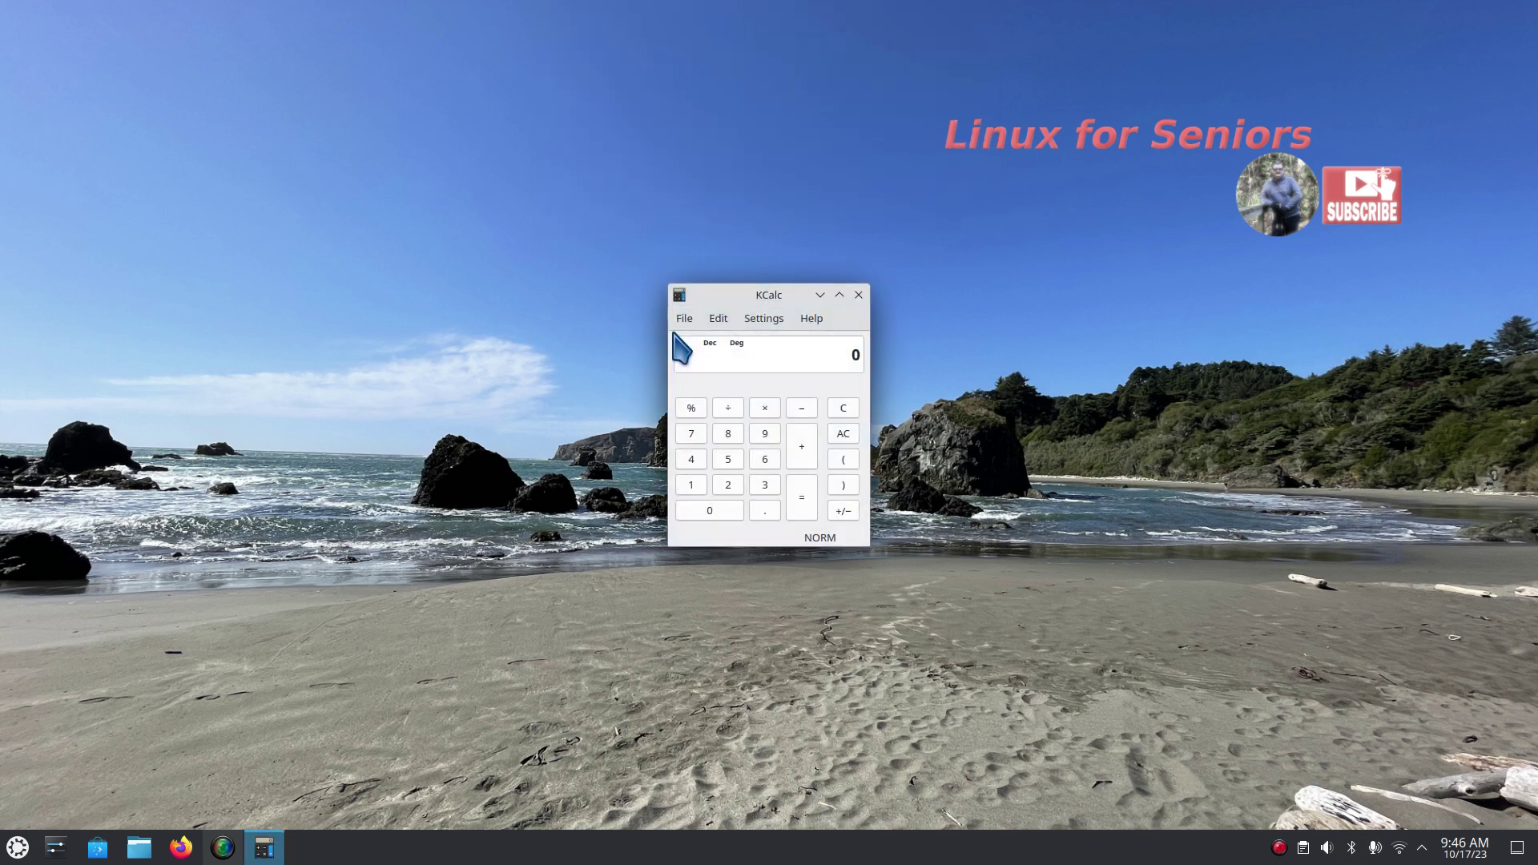
pyautogui.doubleClick(731, 298)
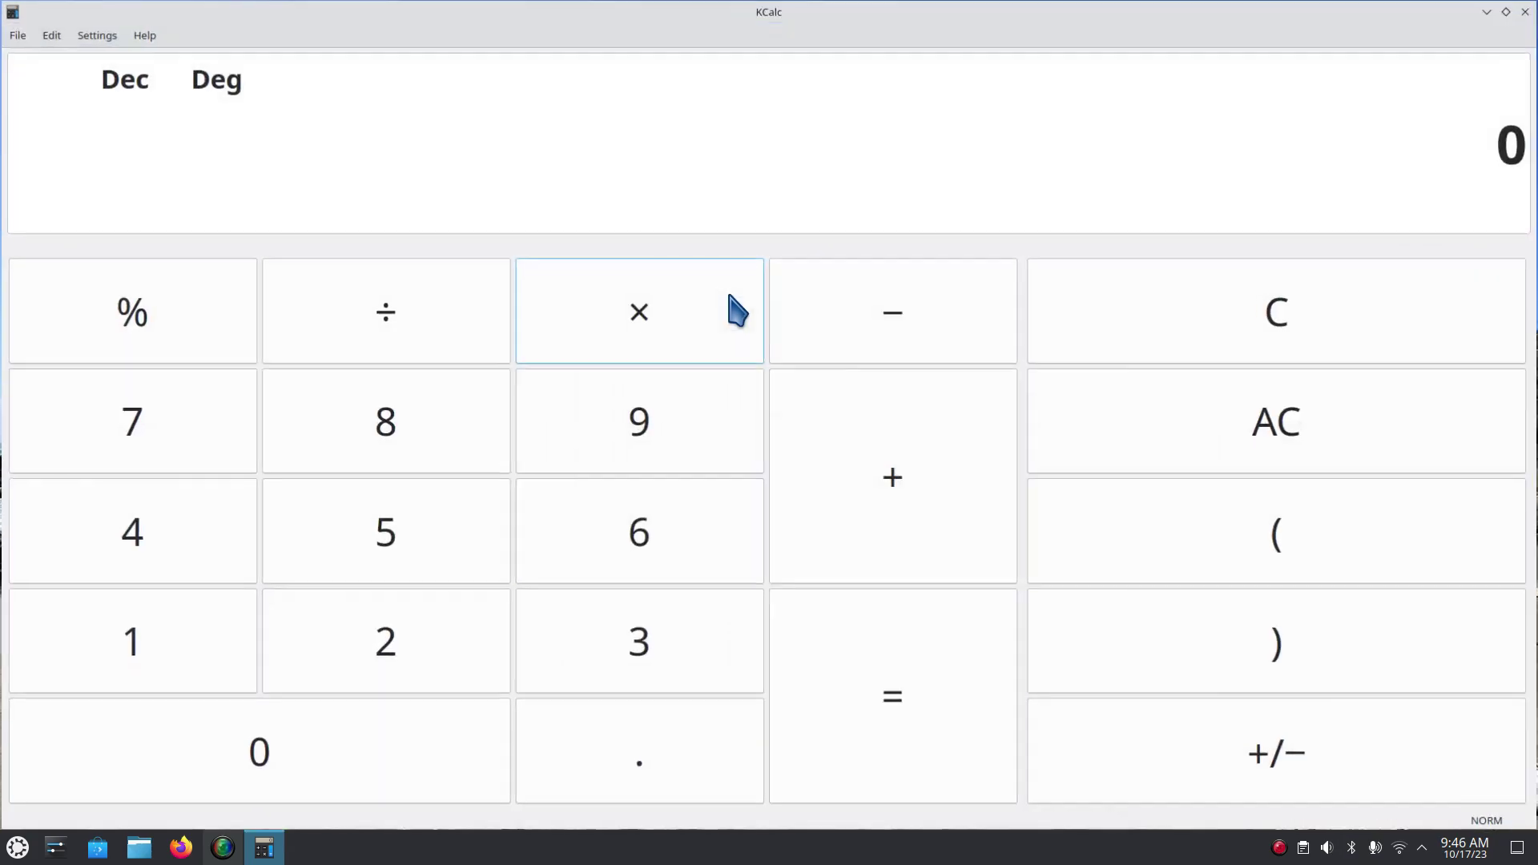
pyautogui.doubleClick(900, 18)
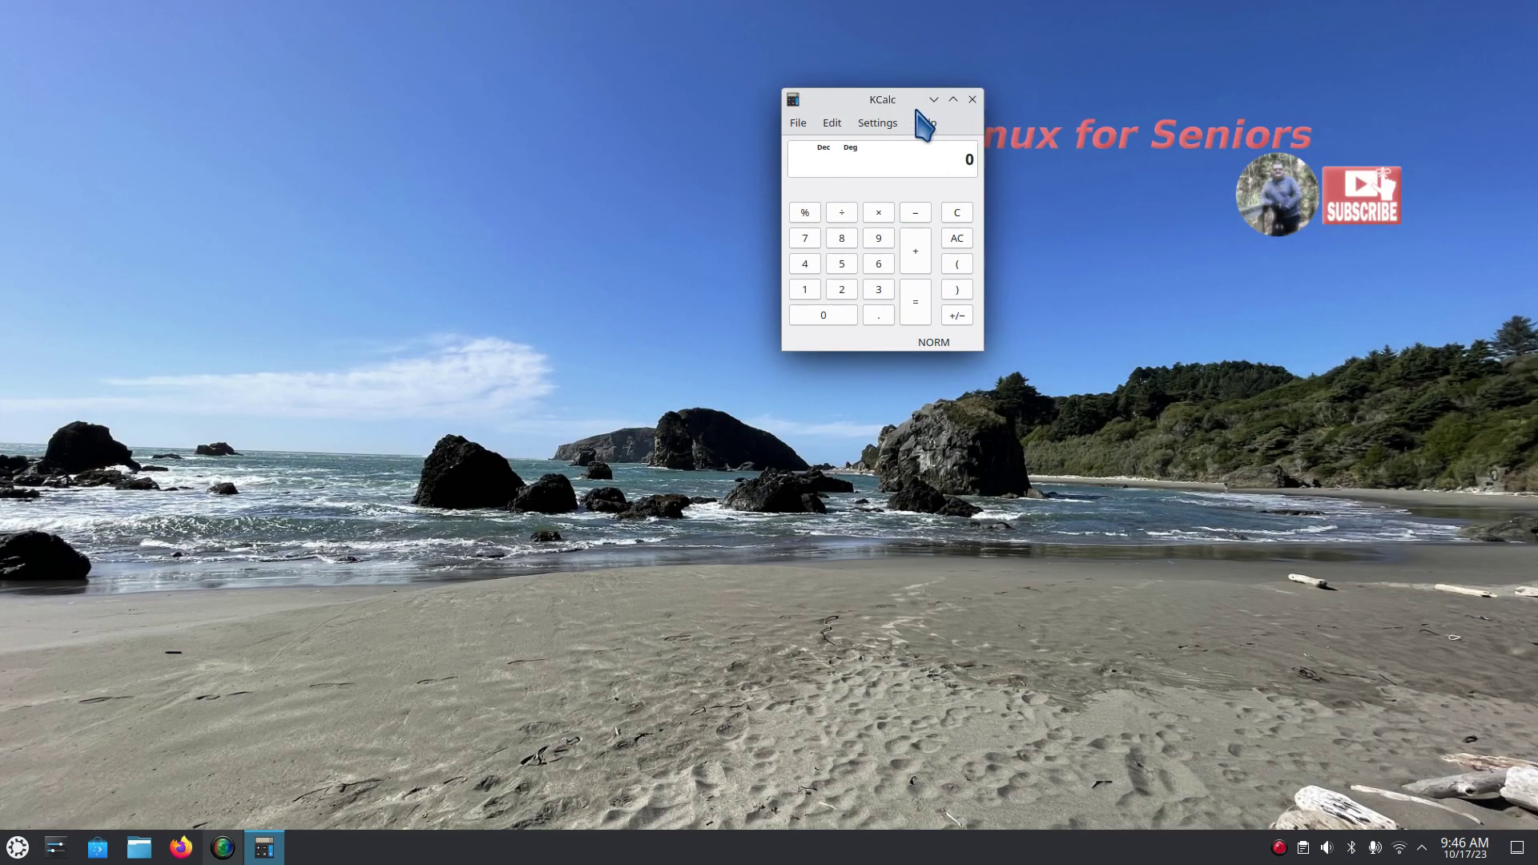
pyautogui.moveTo(832, 101); pyautogui.dragTo(711, 326)
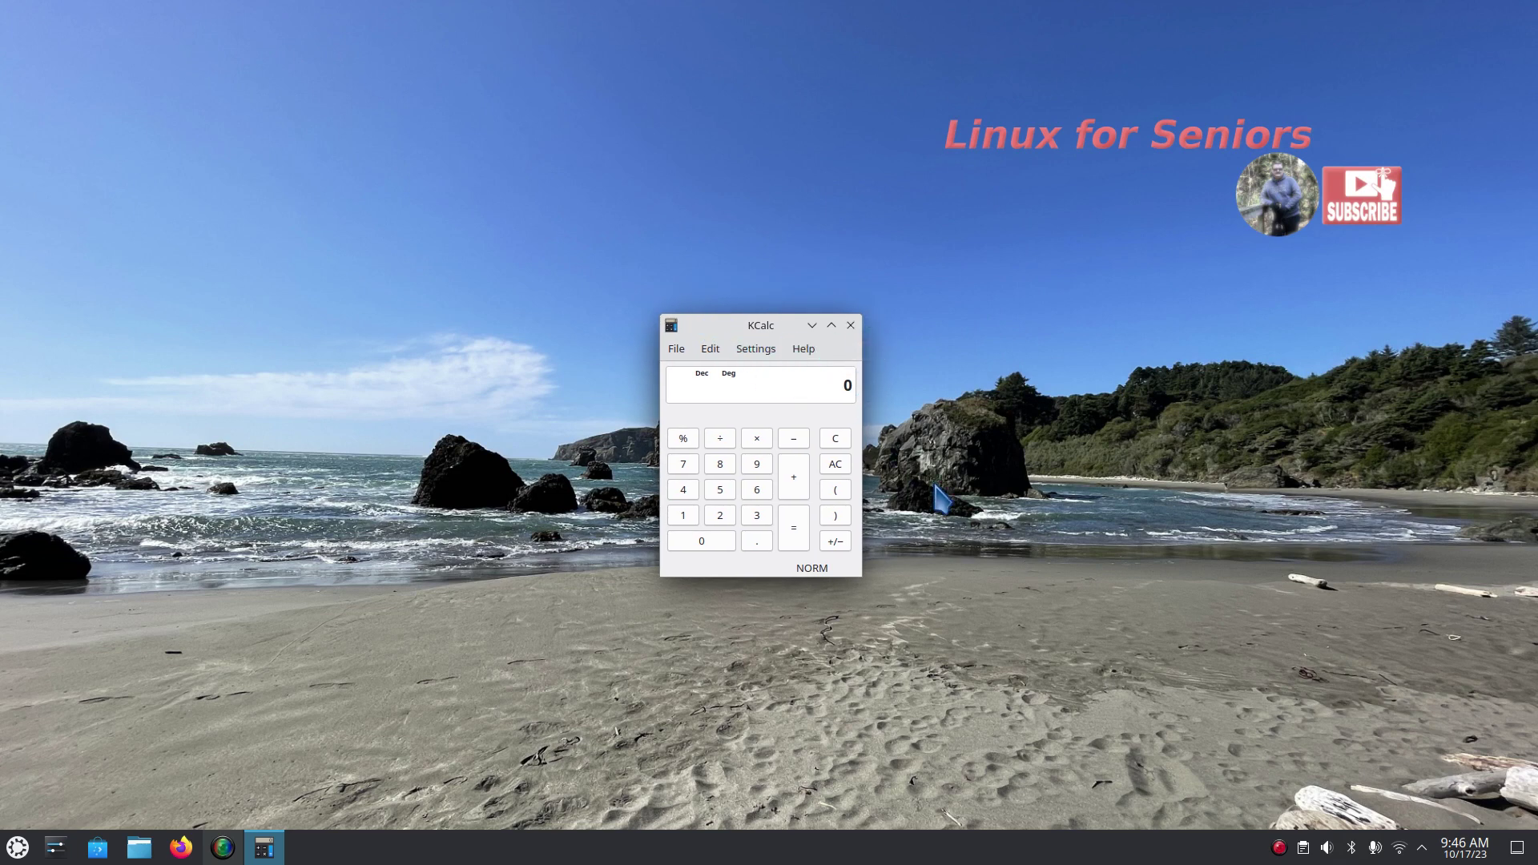
pyautogui.hotkey('ctrl', 'q')
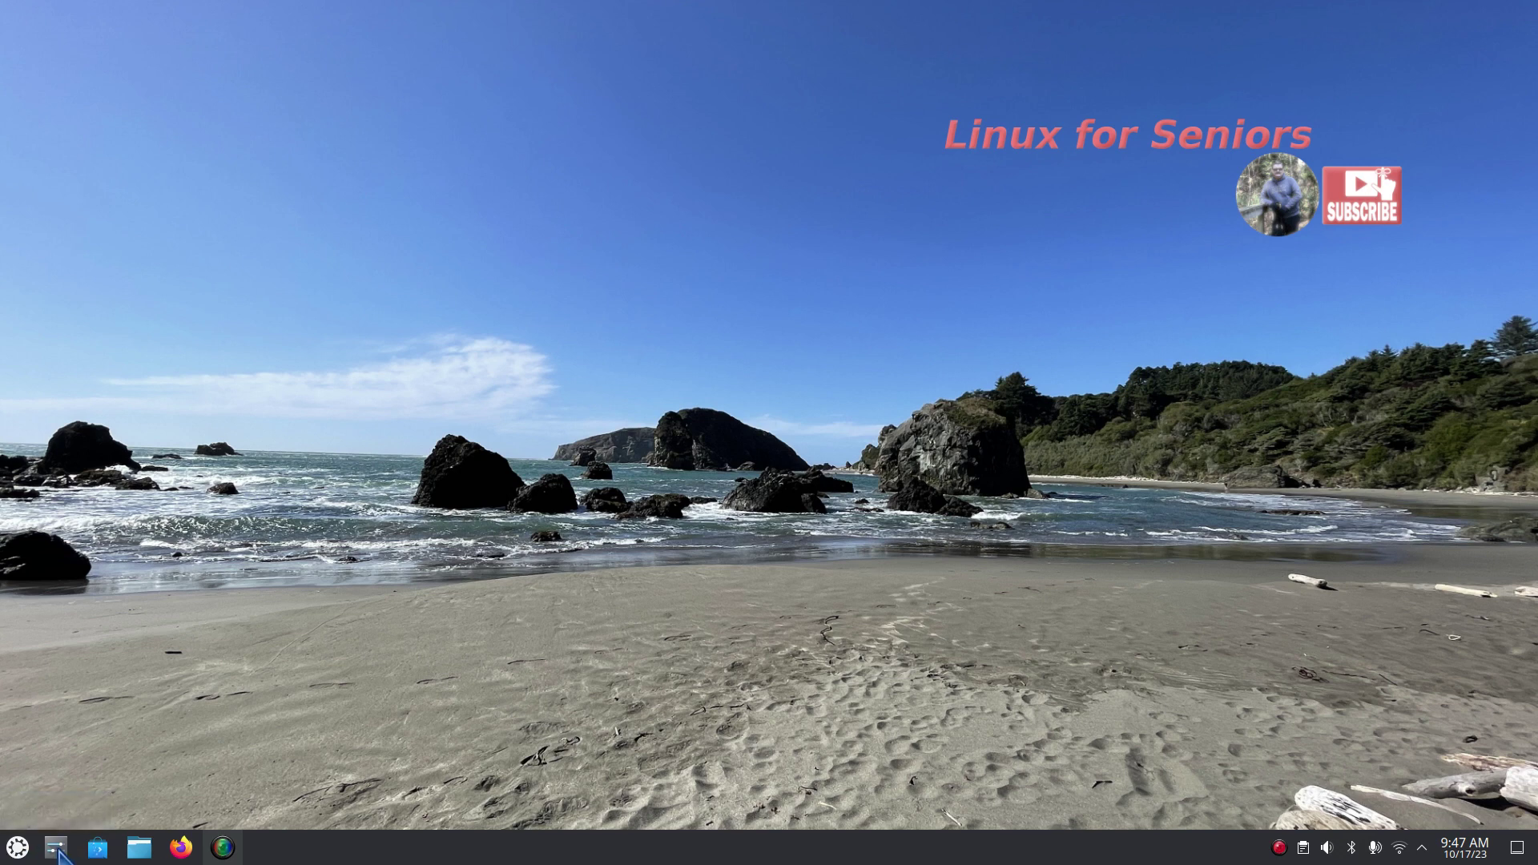
# Step: Open the launcher and browse Development, Games, Graphics and Internet before showing Multimedia apps
pyautogui.click(17, 847)
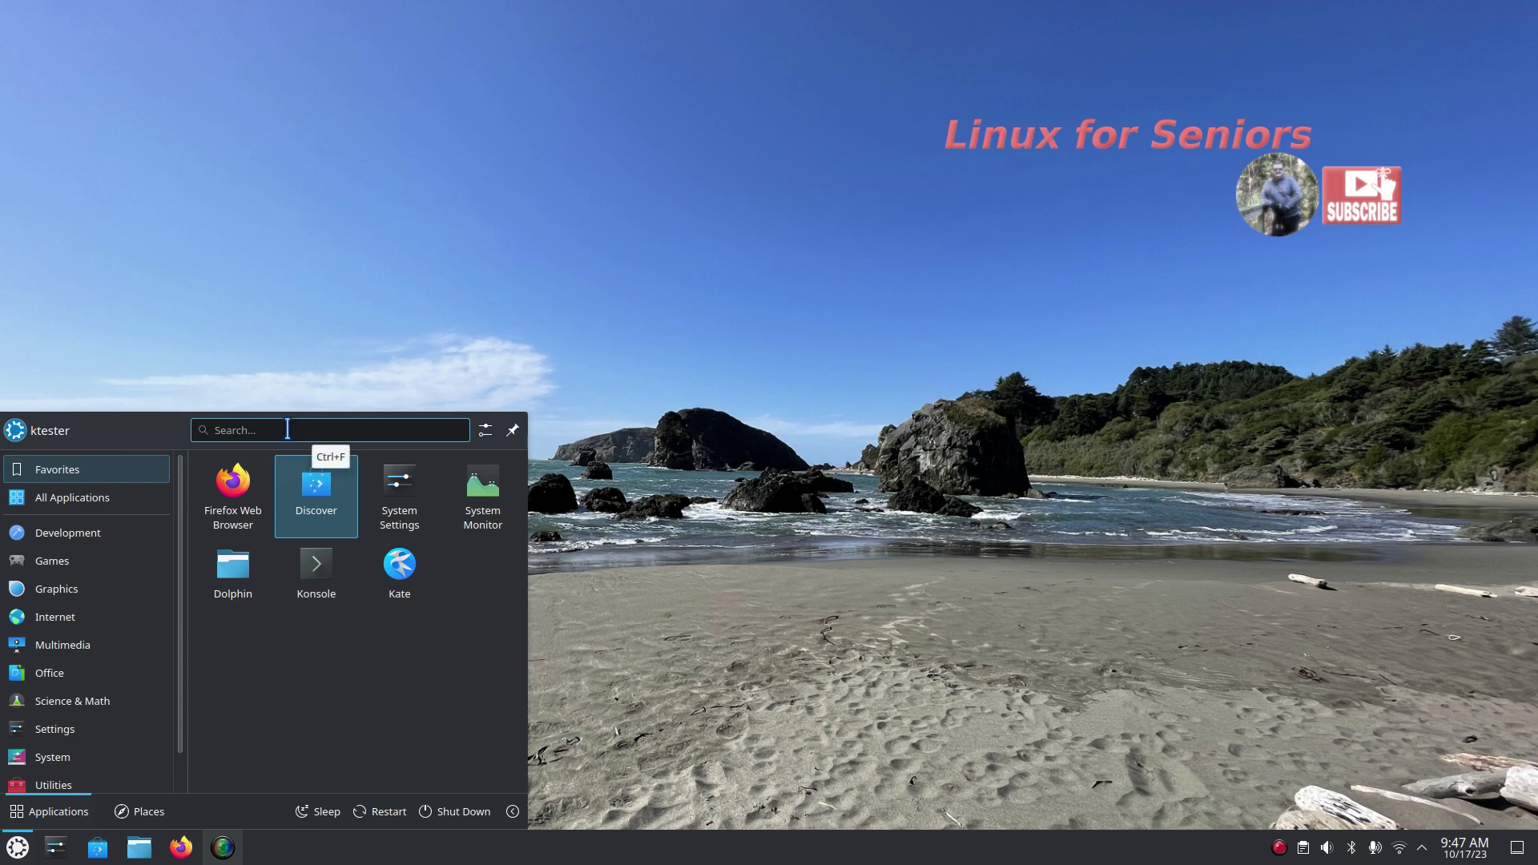
pyautogui.moveTo(76, 539)
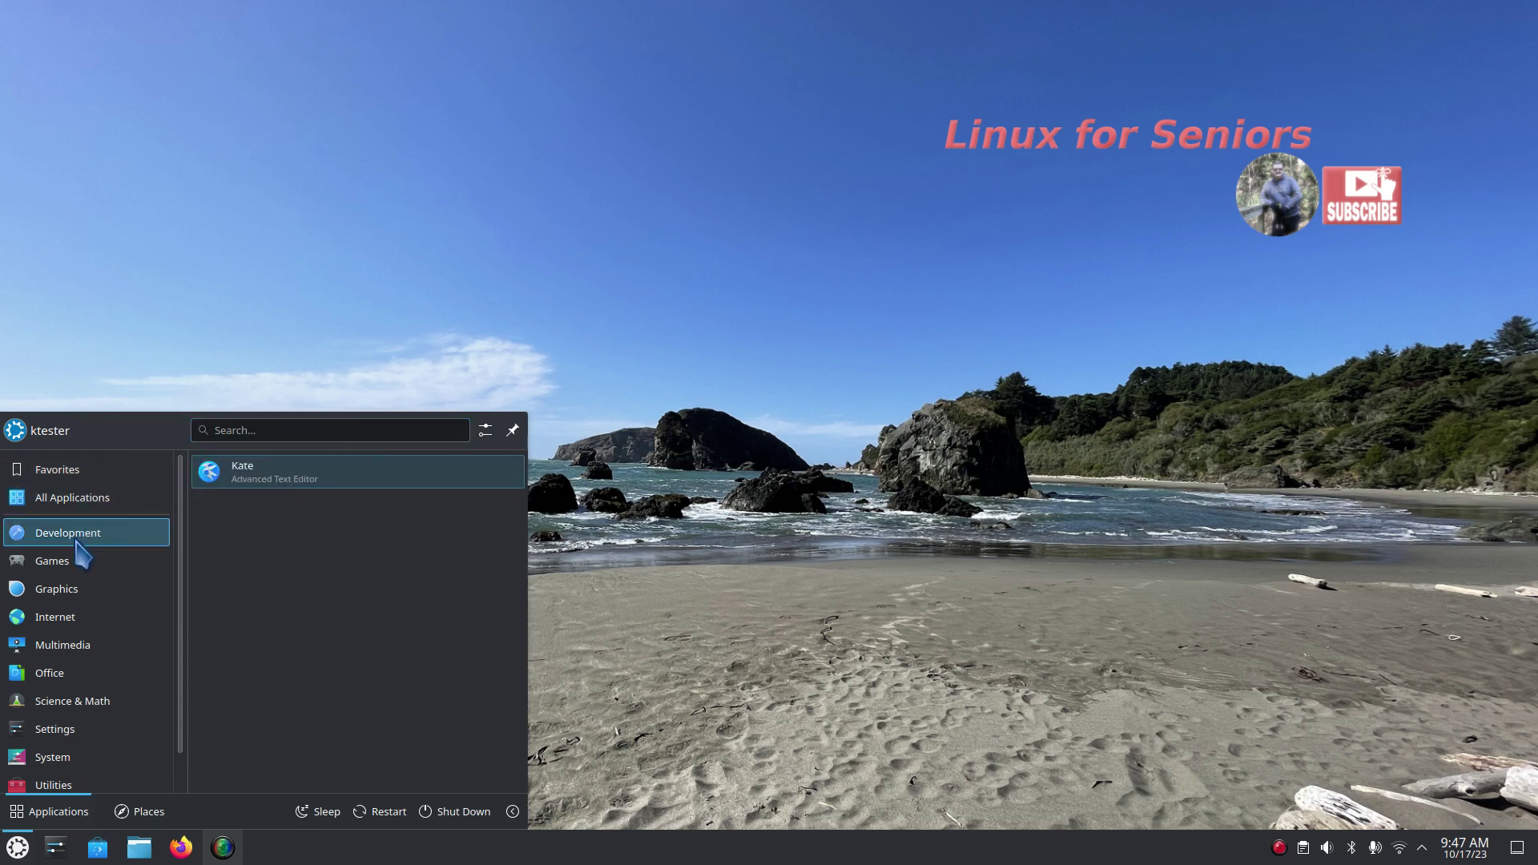
pyautogui.moveTo(91, 470)
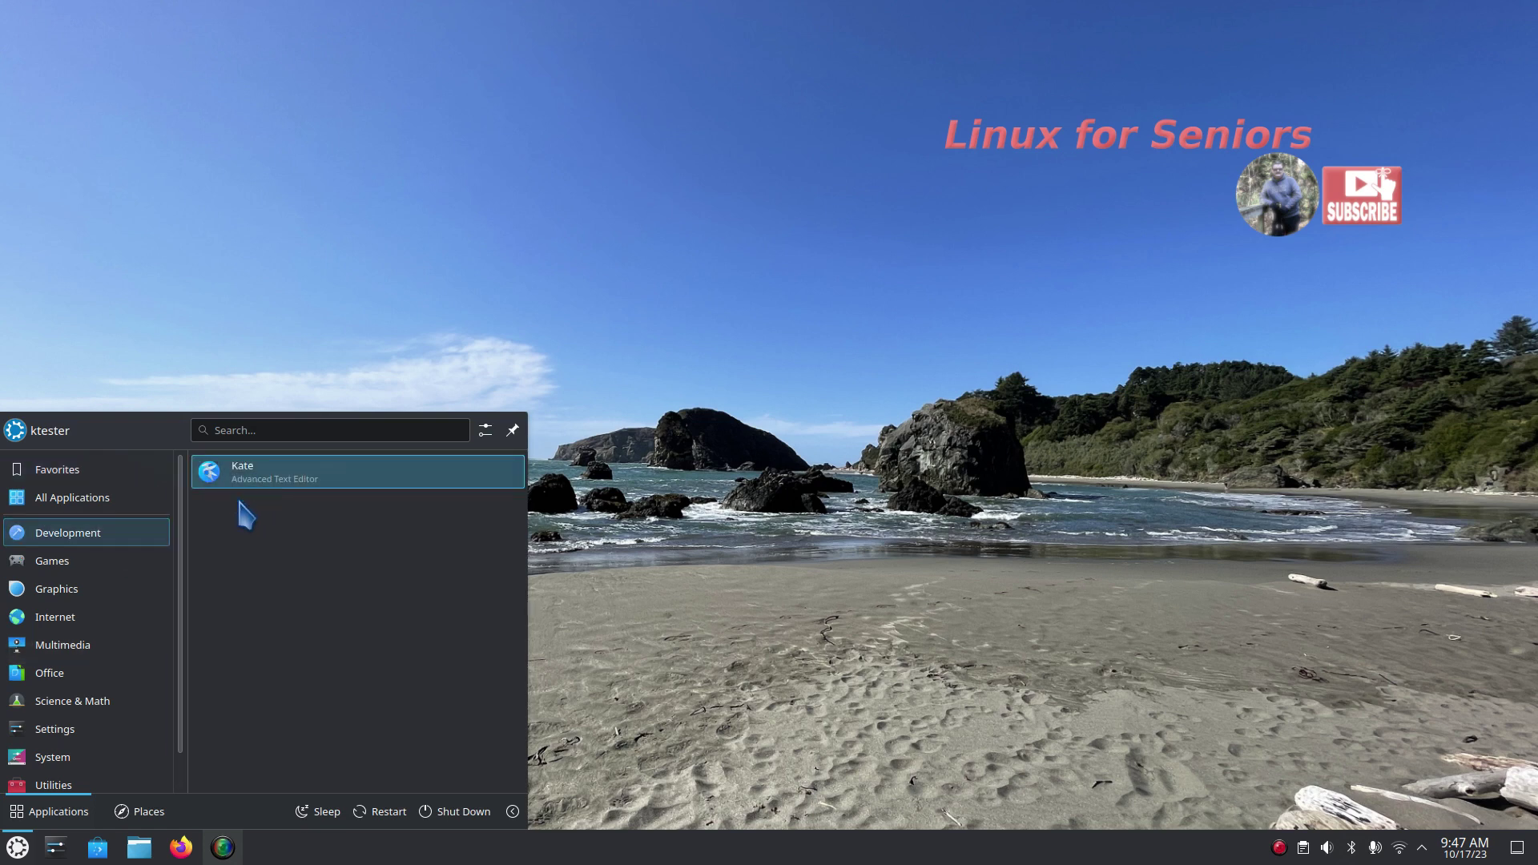
pyautogui.moveTo(105, 565)
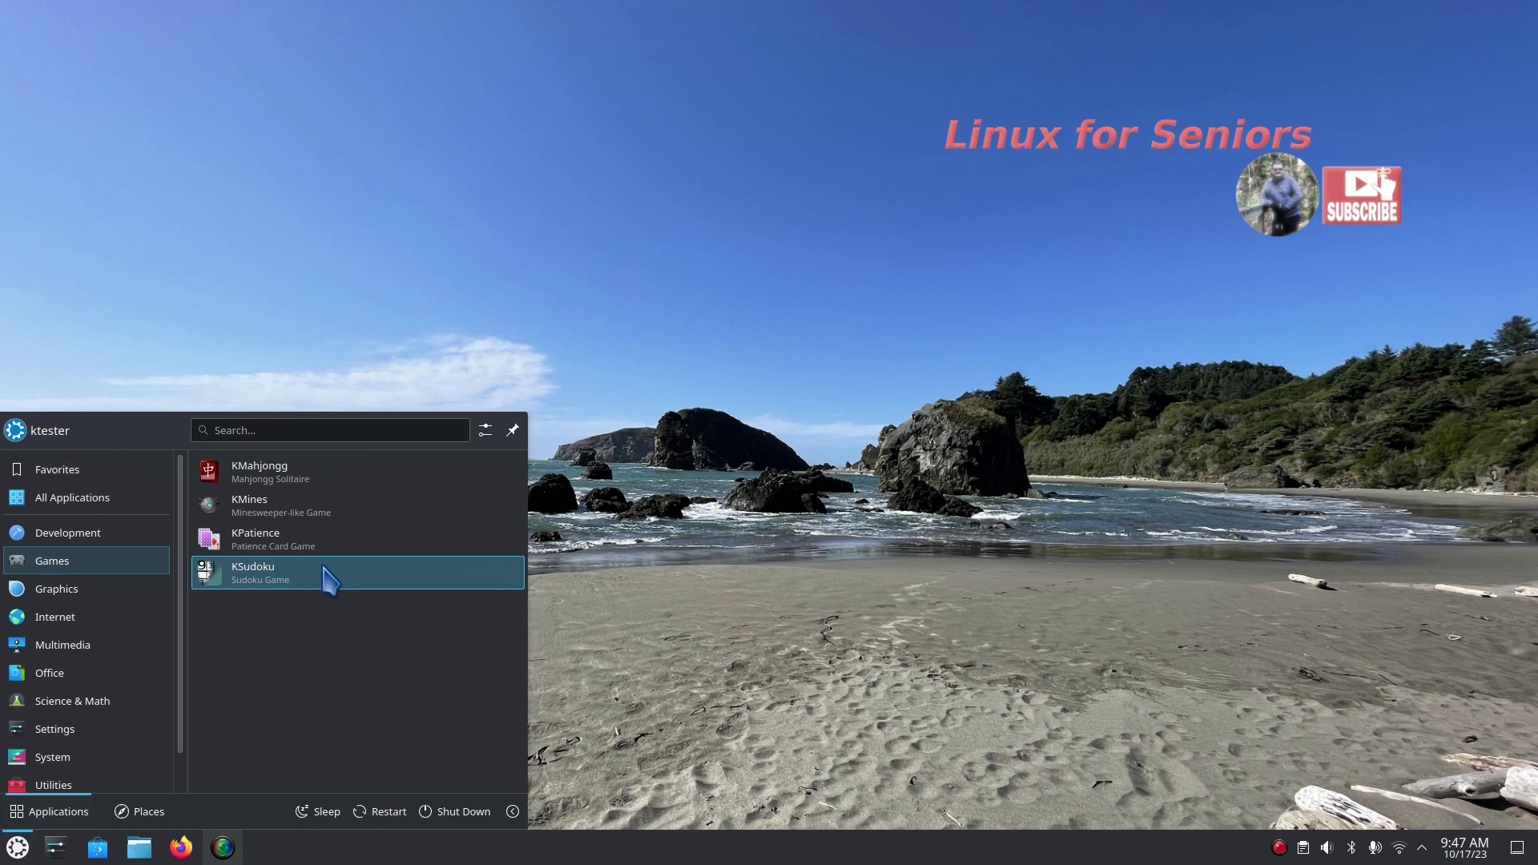
pyautogui.moveTo(113, 590)
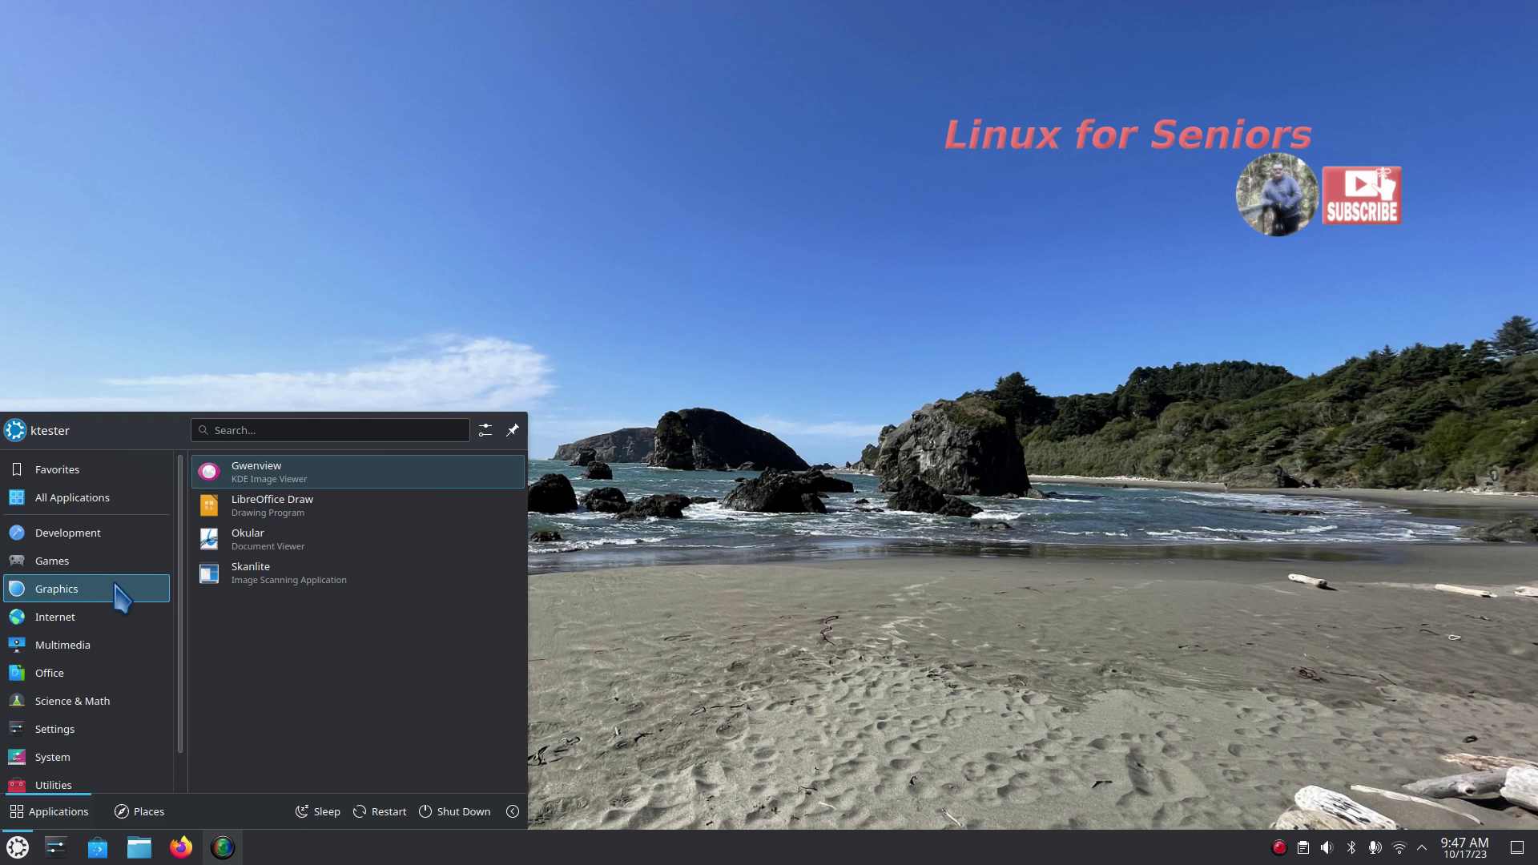
pyautogui.moveTo(107, 624)
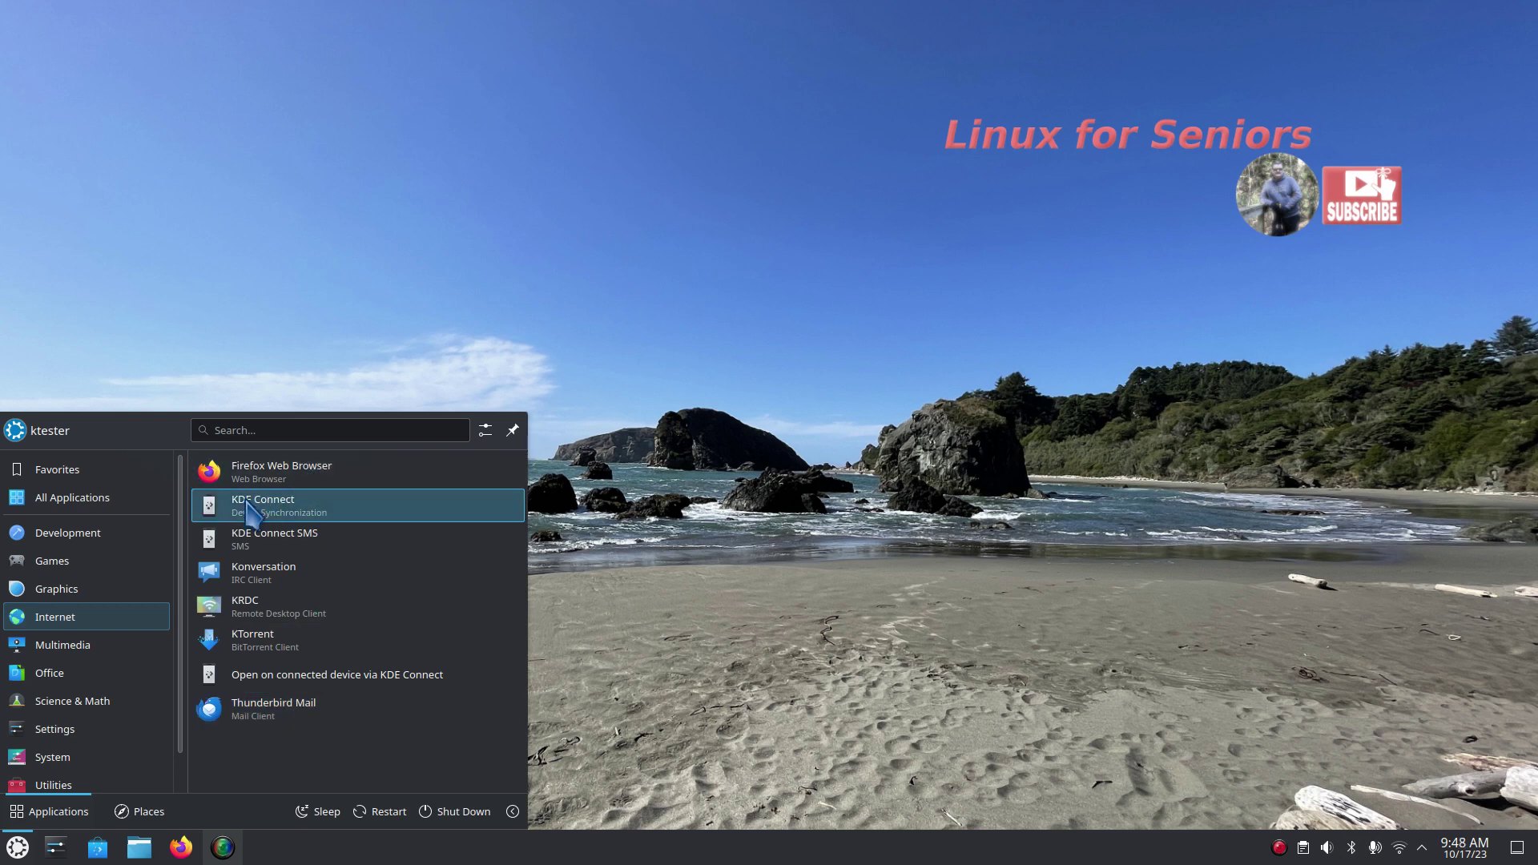
pyautogui.click(88, 650)
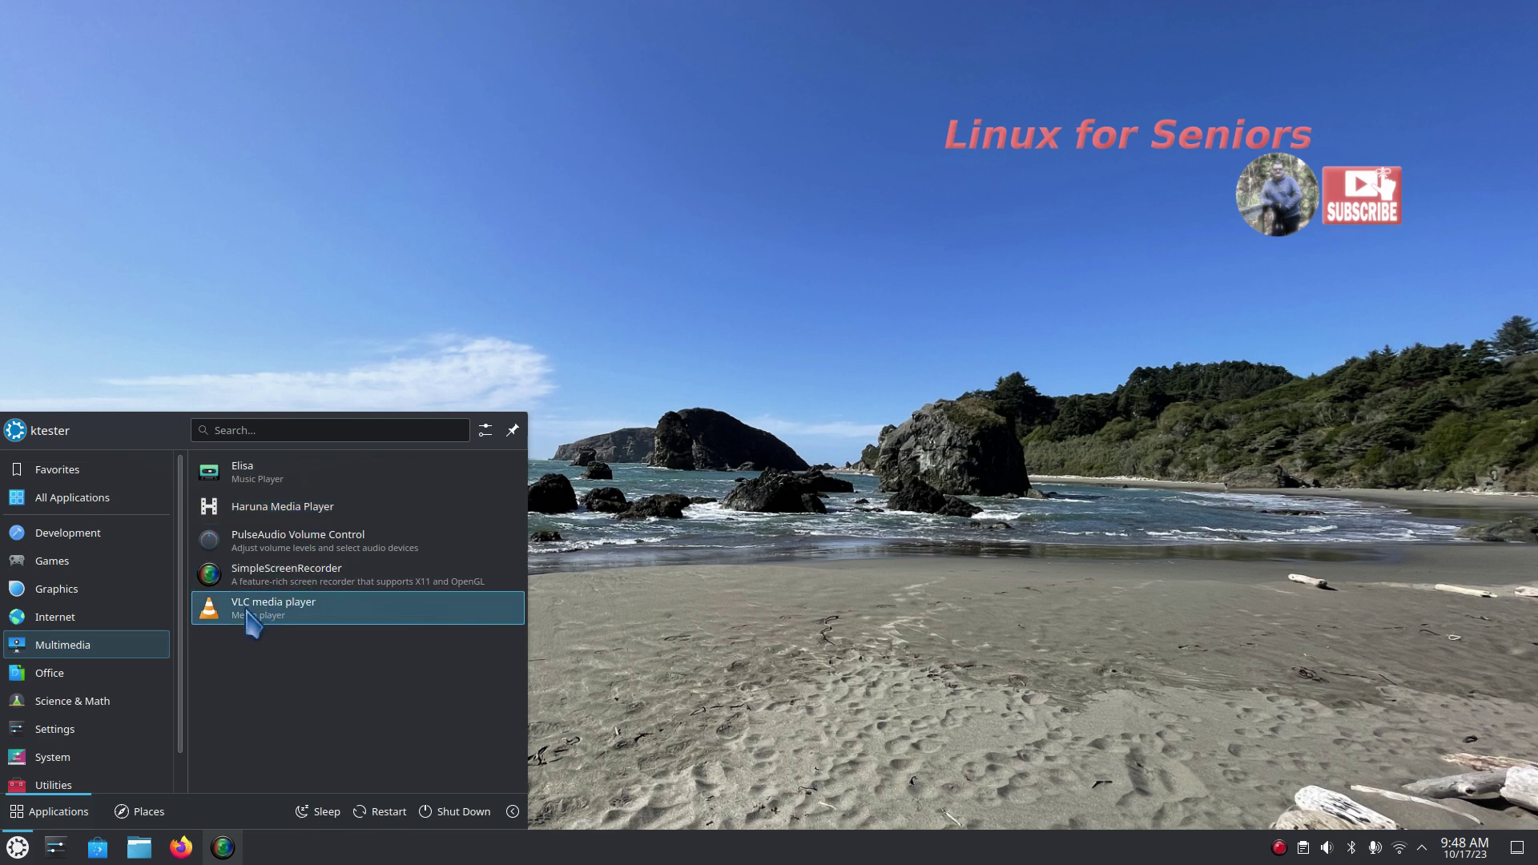
# Step: Launch LibreOffice Writer from the Office category and dismiss the Tip of the Day and version notice
pyautogui.click(97, 675)
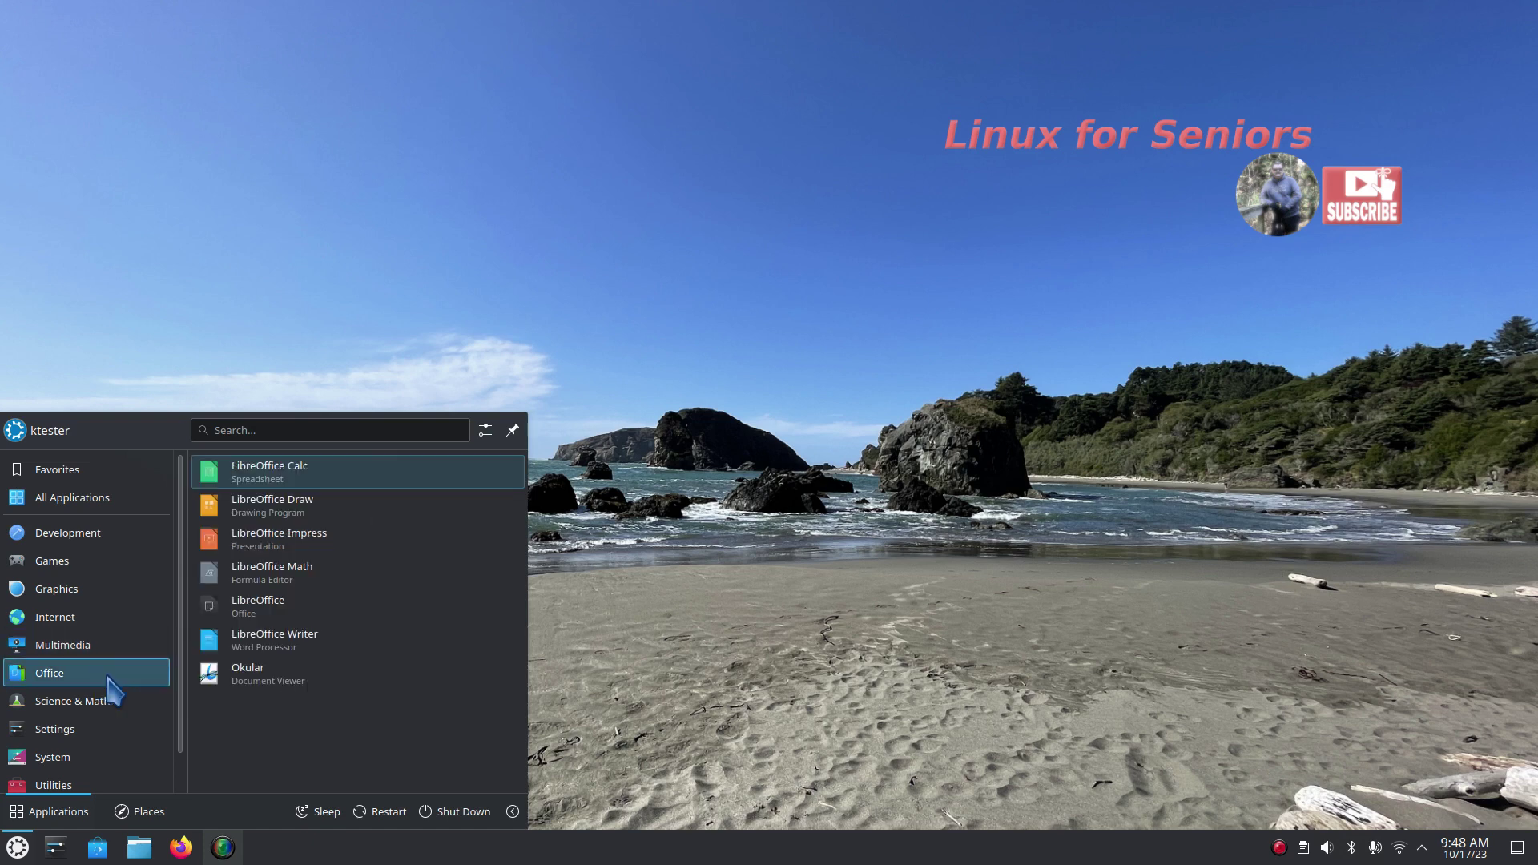
pyautogui.click(337, 643)
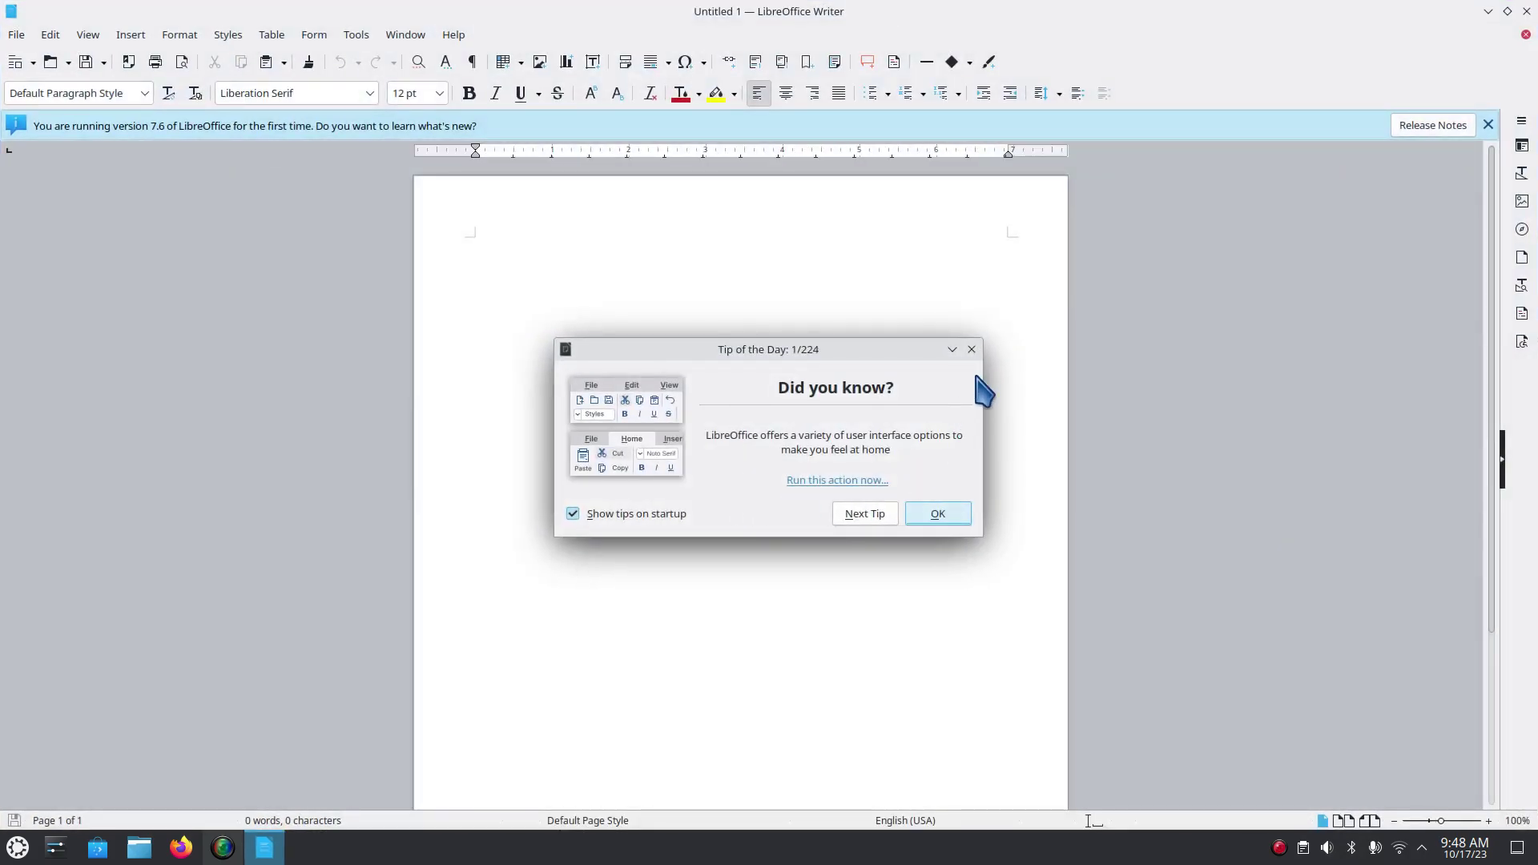
pyautogui.click(972, 350)
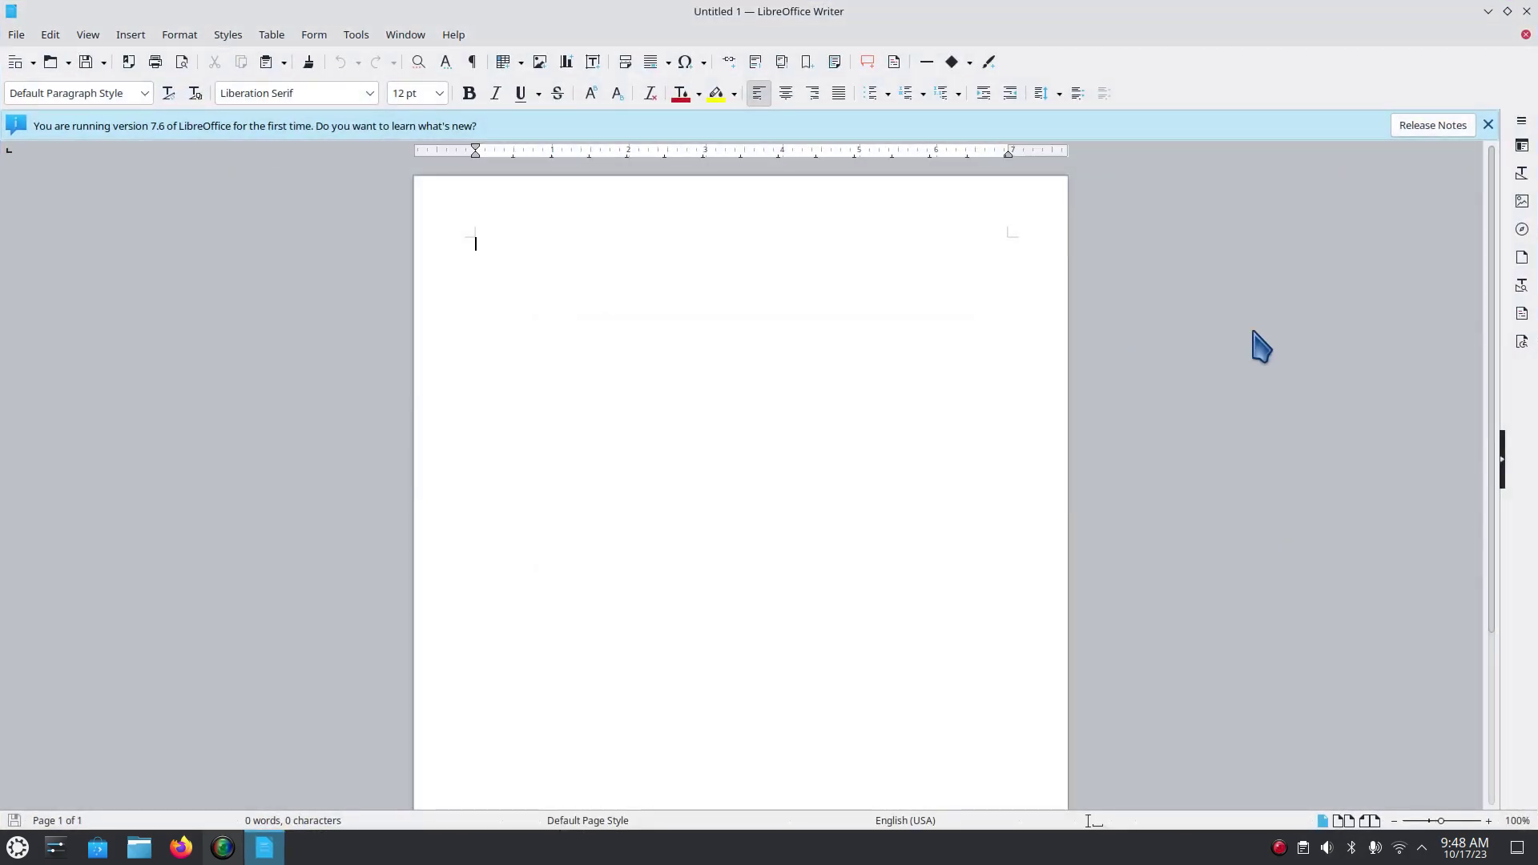
pyautogui.click(1488, 125)
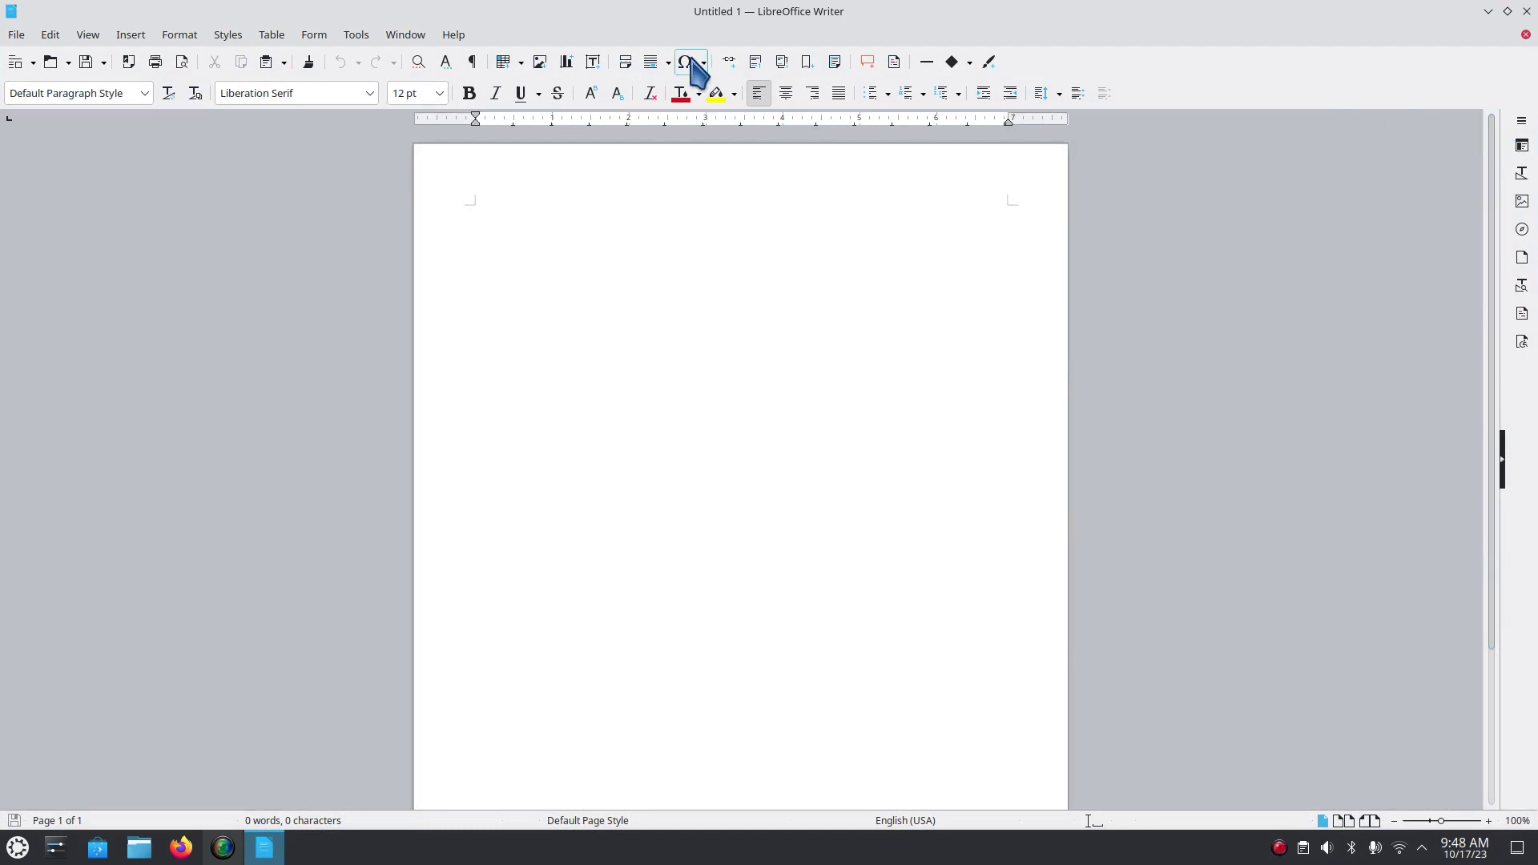
# Step: View Help > About LibreOffice showing version 7.6.2.1, then close it
pyautogui.click(458, 38)
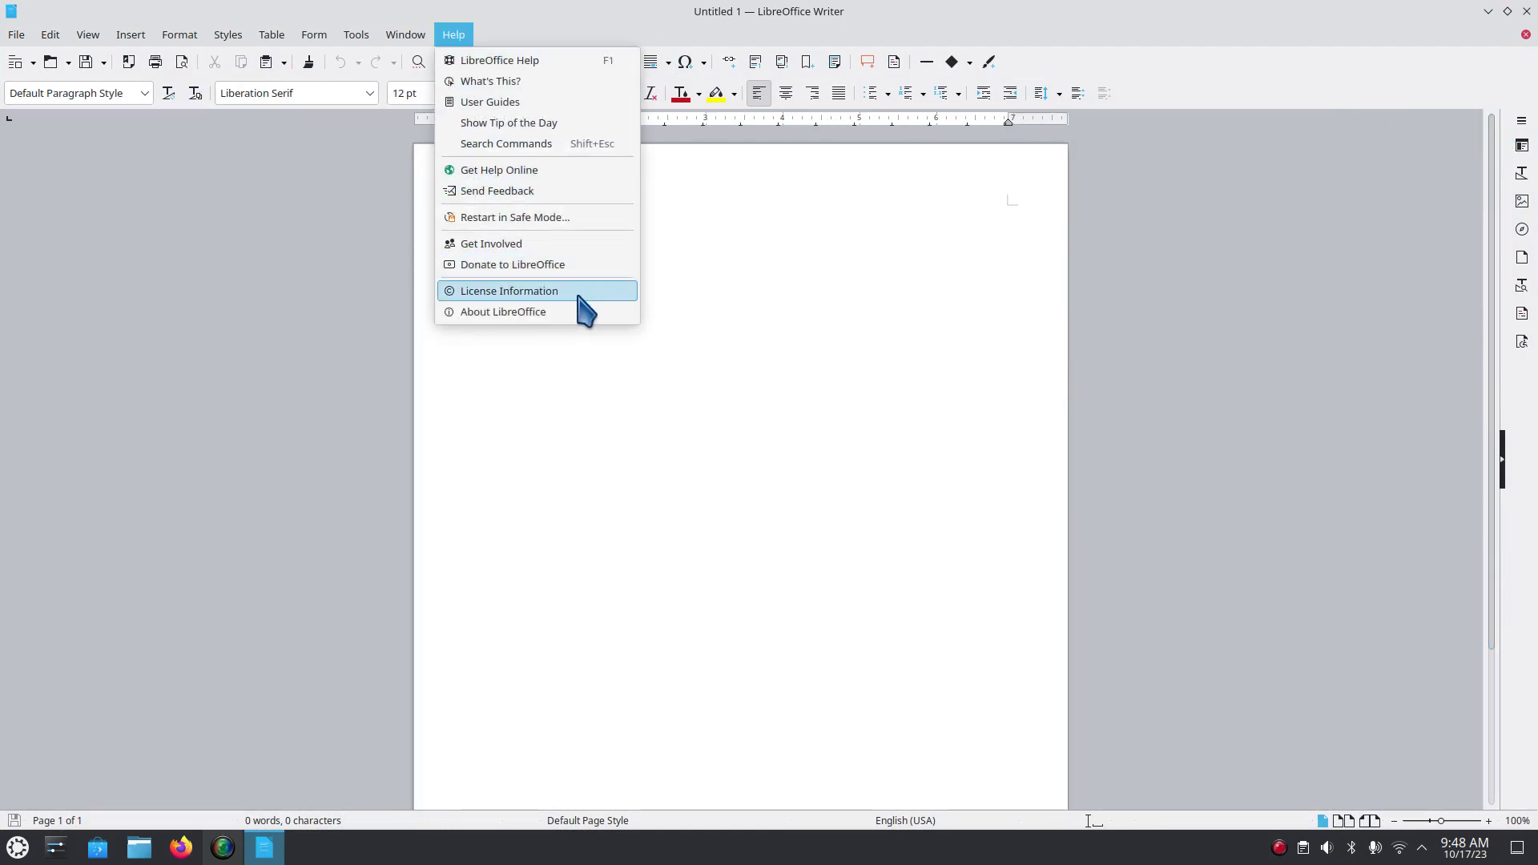
pyautogui.click(550, 316)
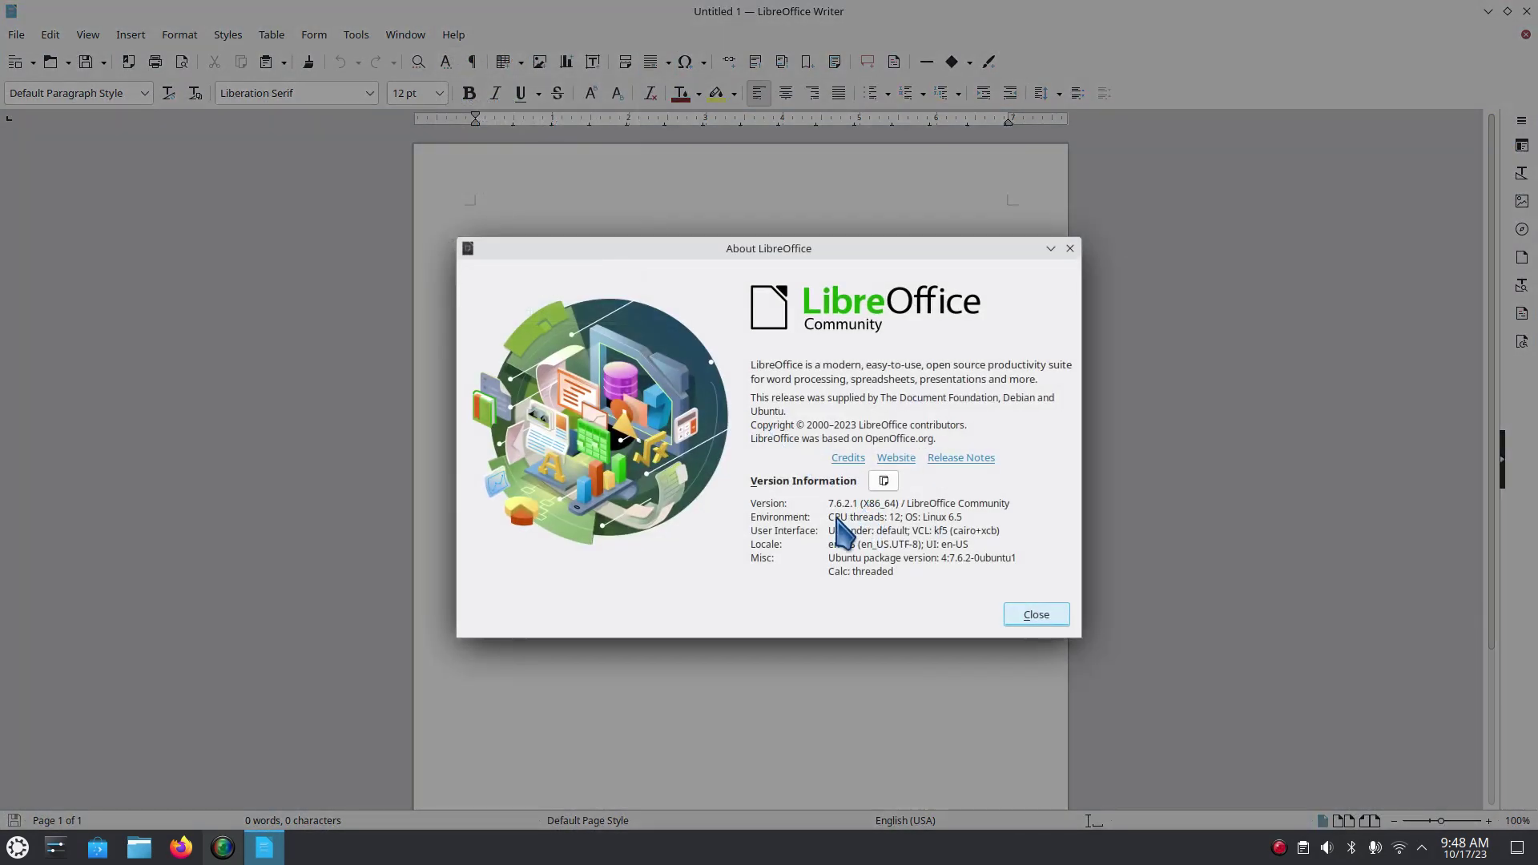
pyautogui.click(1037, 614)
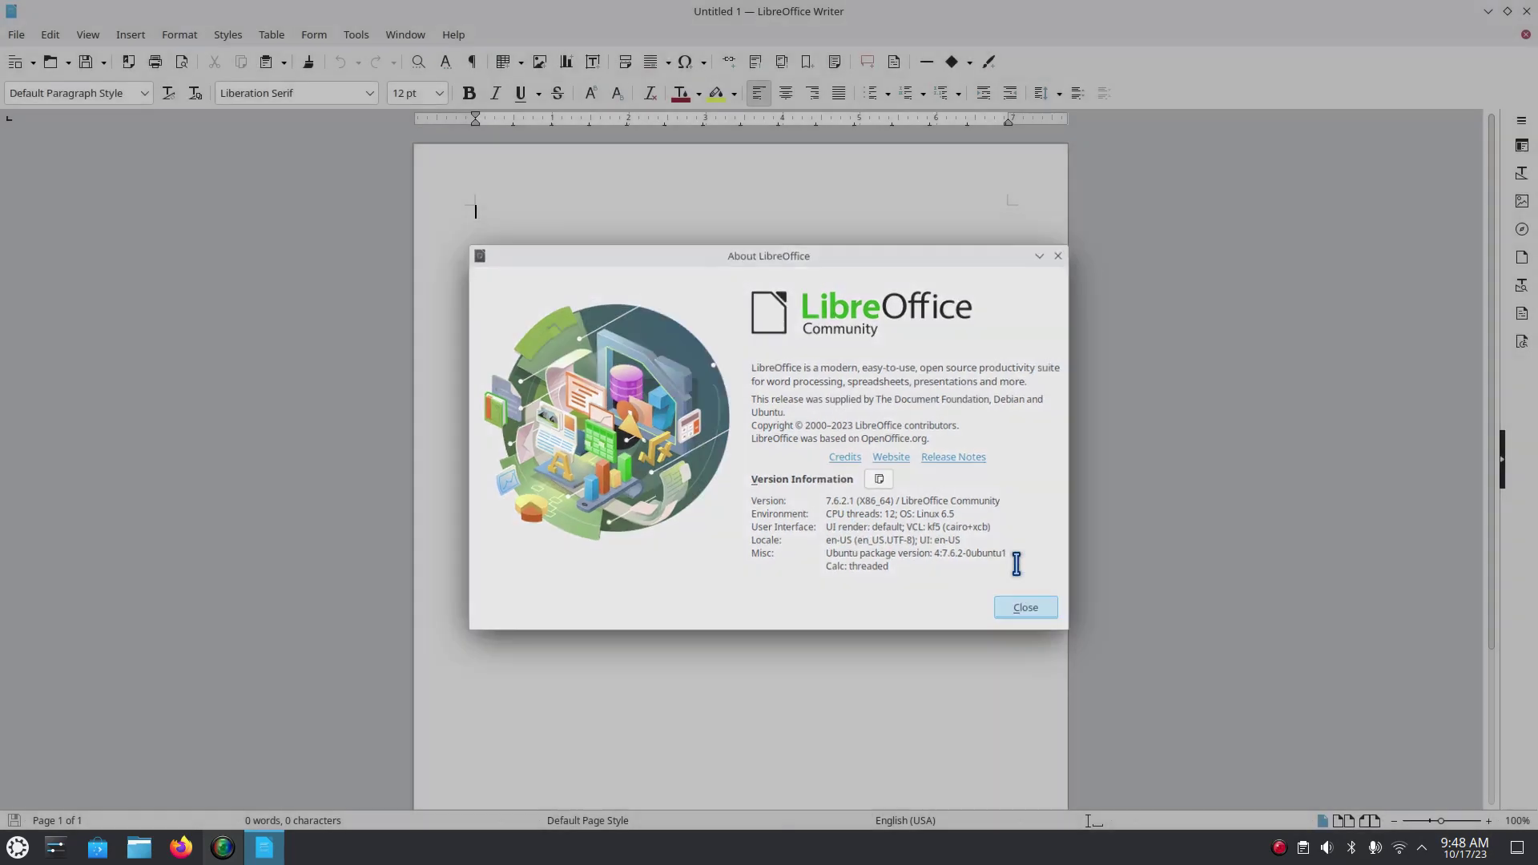
# Step: Browse the Save As format list (Word .docx, Text .txt), then close the dialog unsaved
pyautogui.click(16, 34)
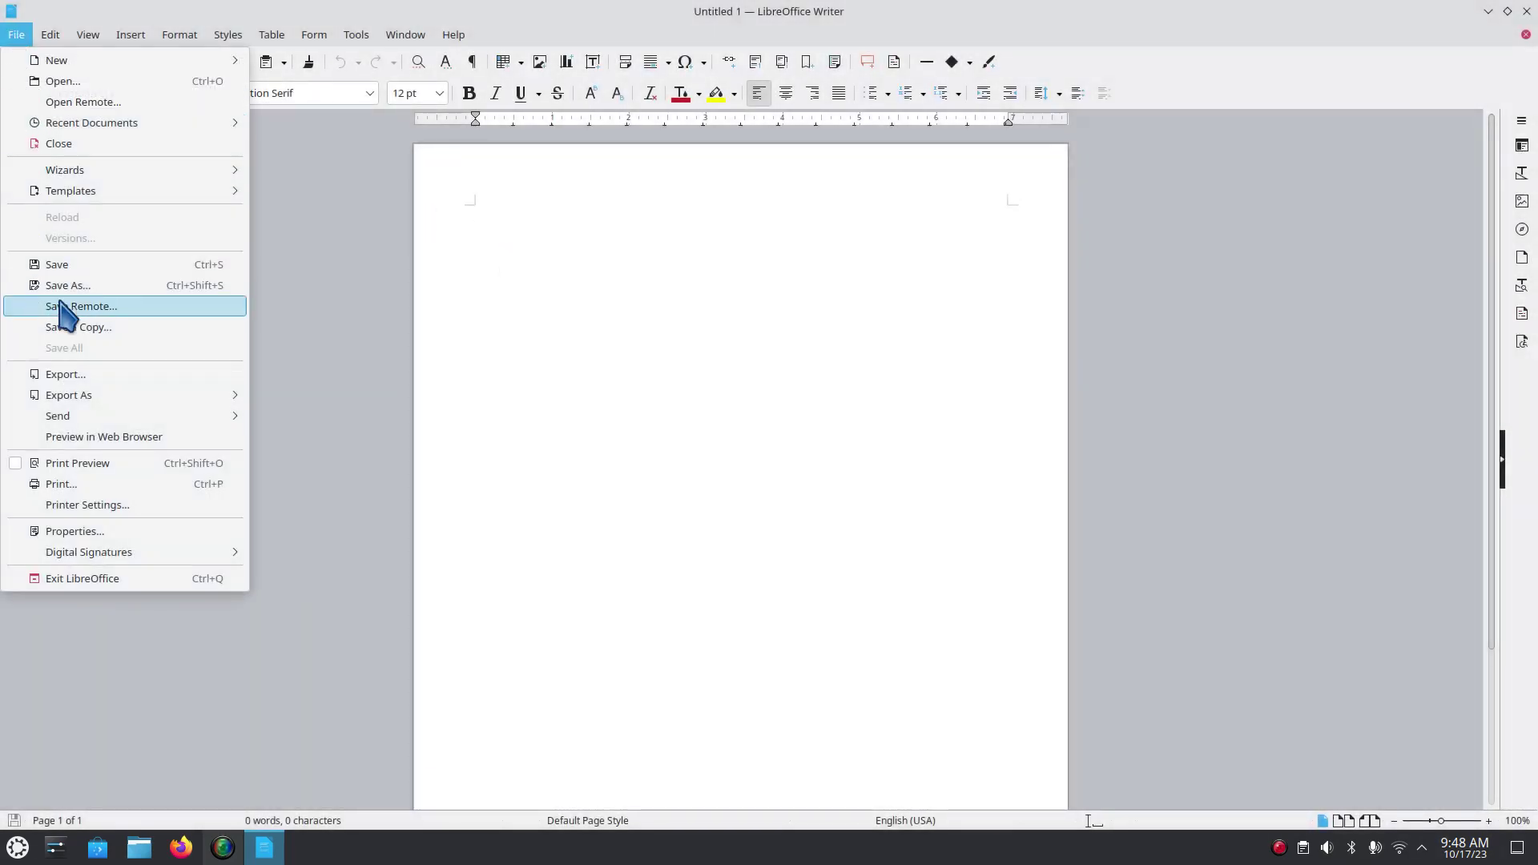
pyautogui.click(68, 285)
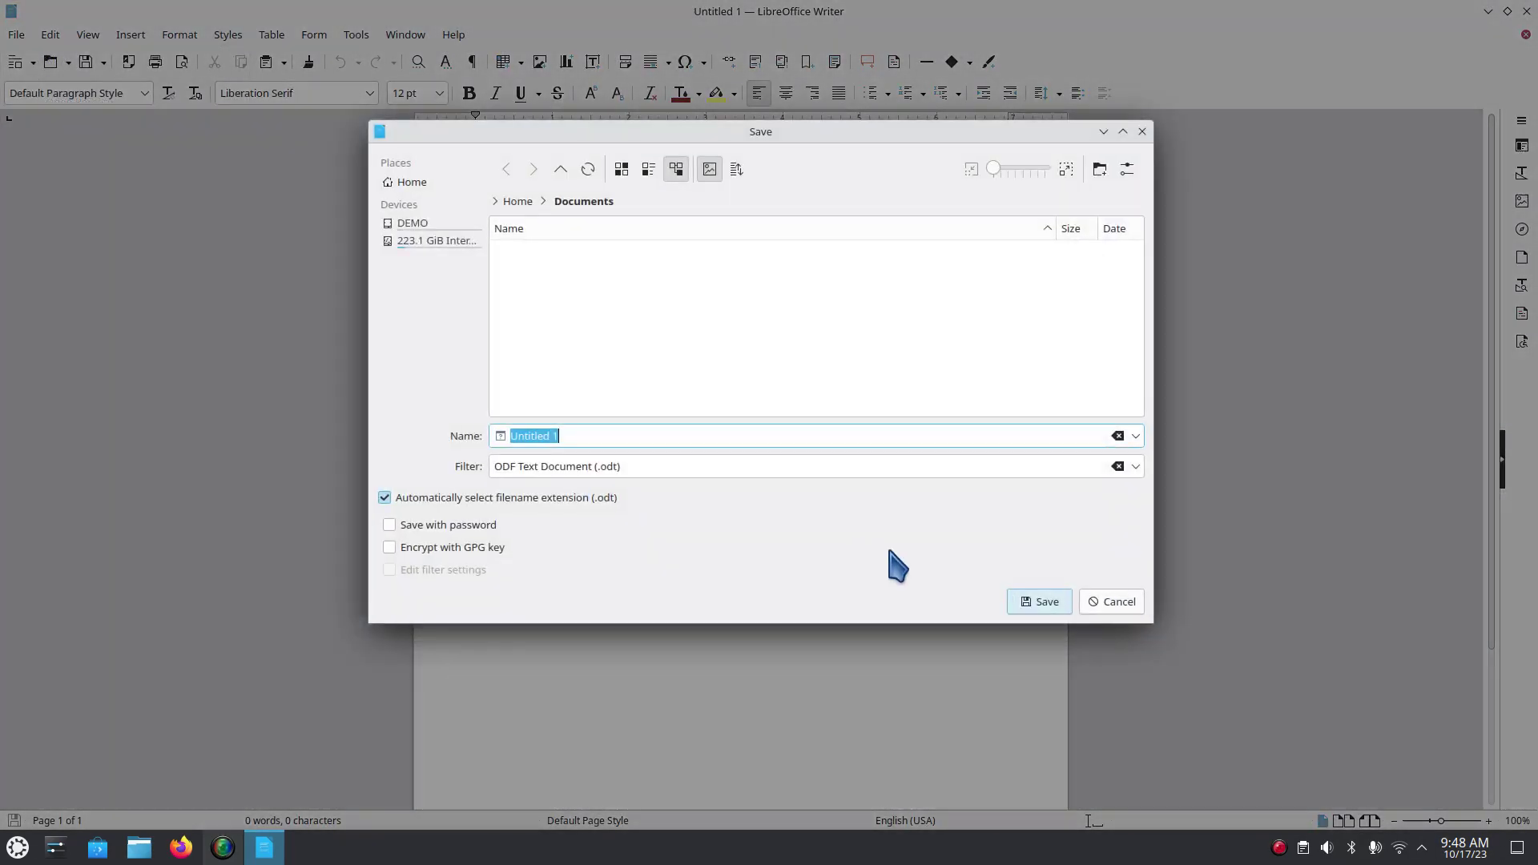
pyautogui.click(1136, 467)
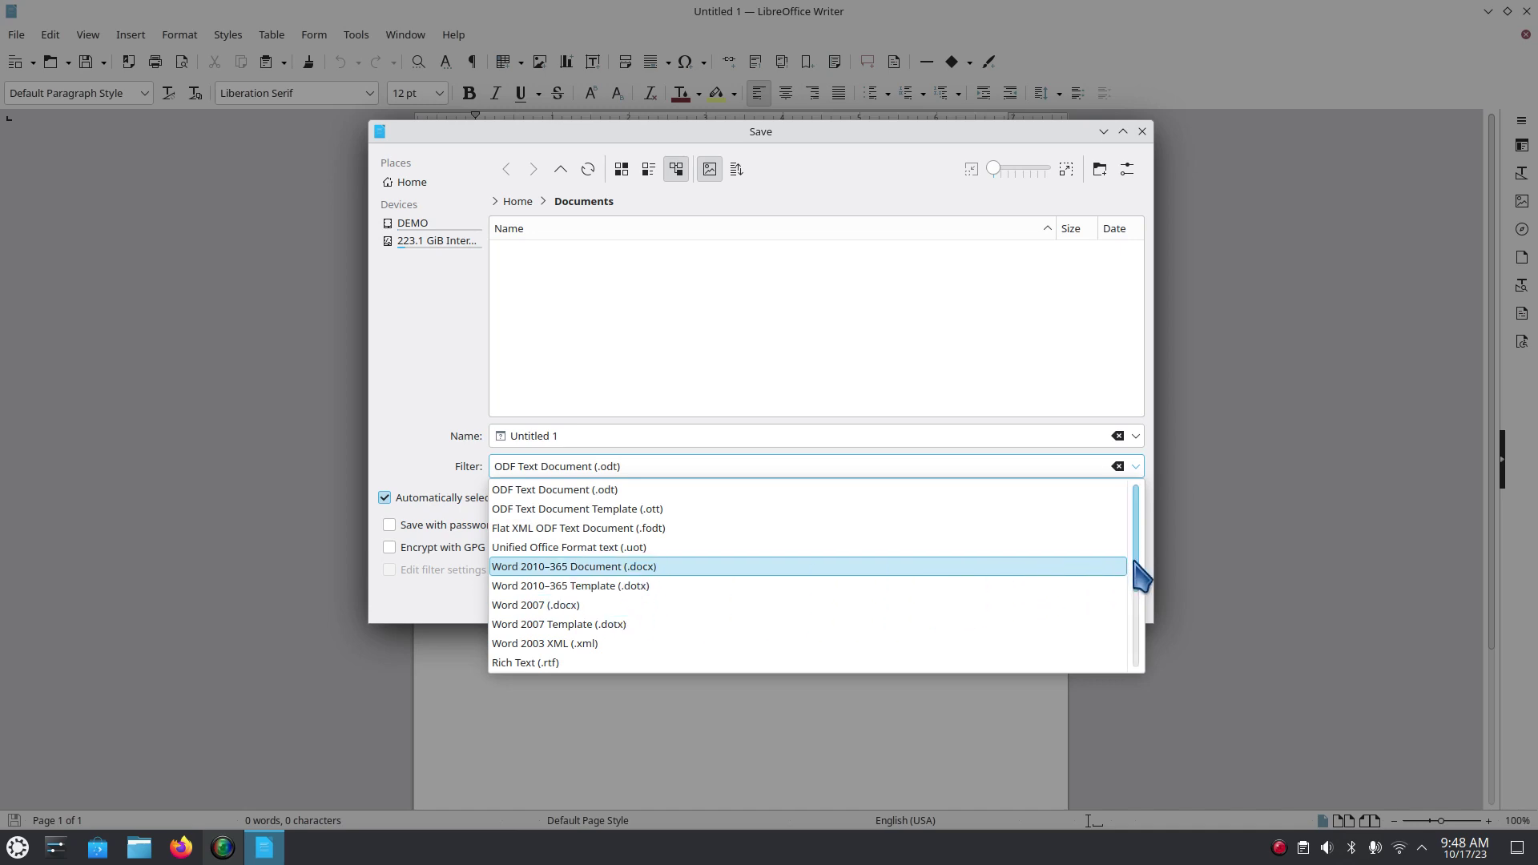
pyautogui.moveTo(1136, 565); pyautogui.dragTo(1141, 639)
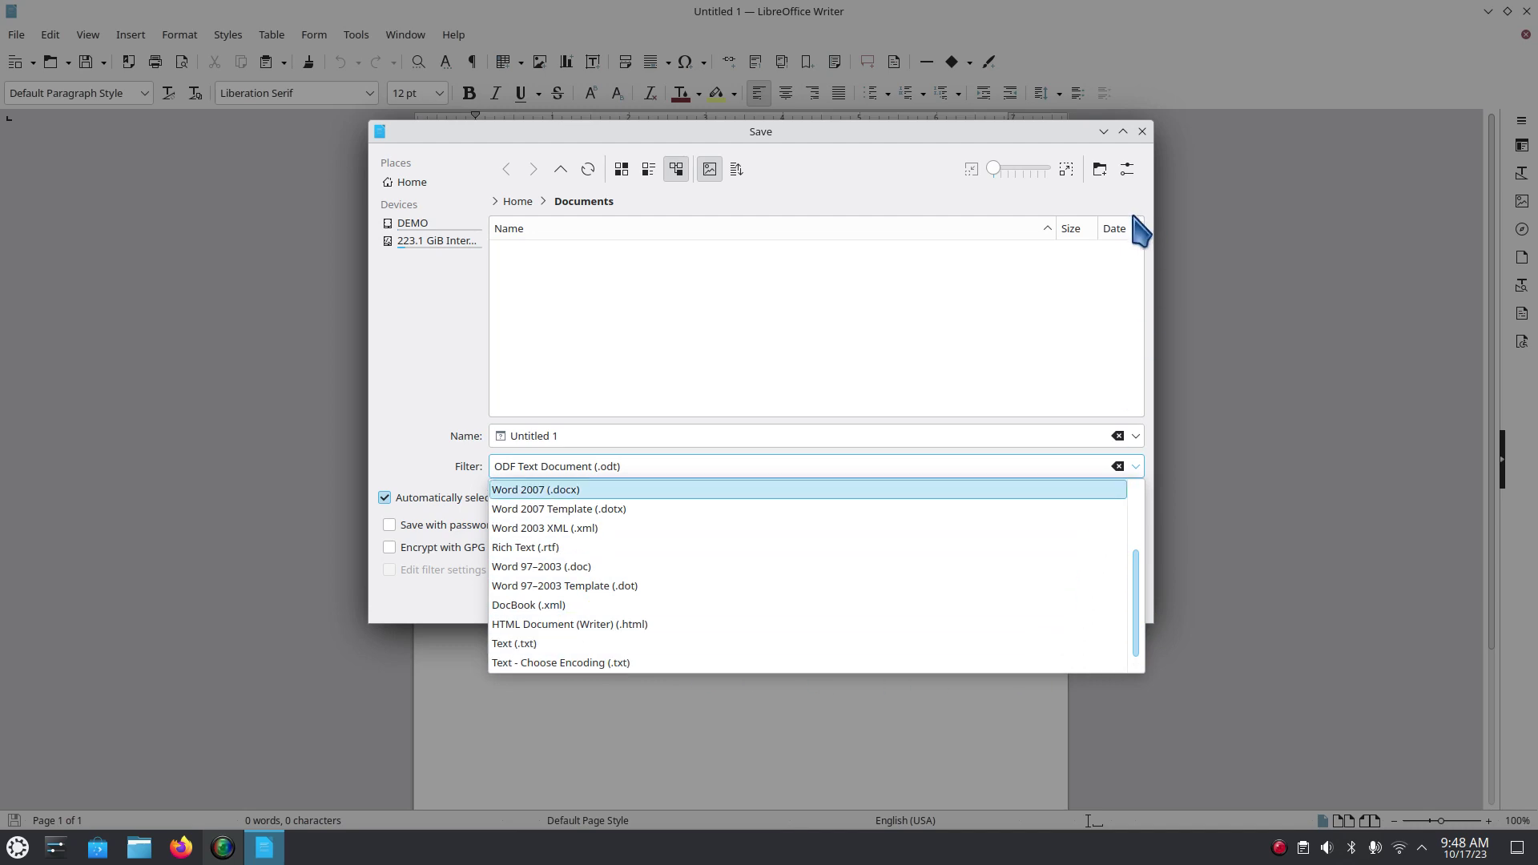
pyautogui.click(1141, 131)
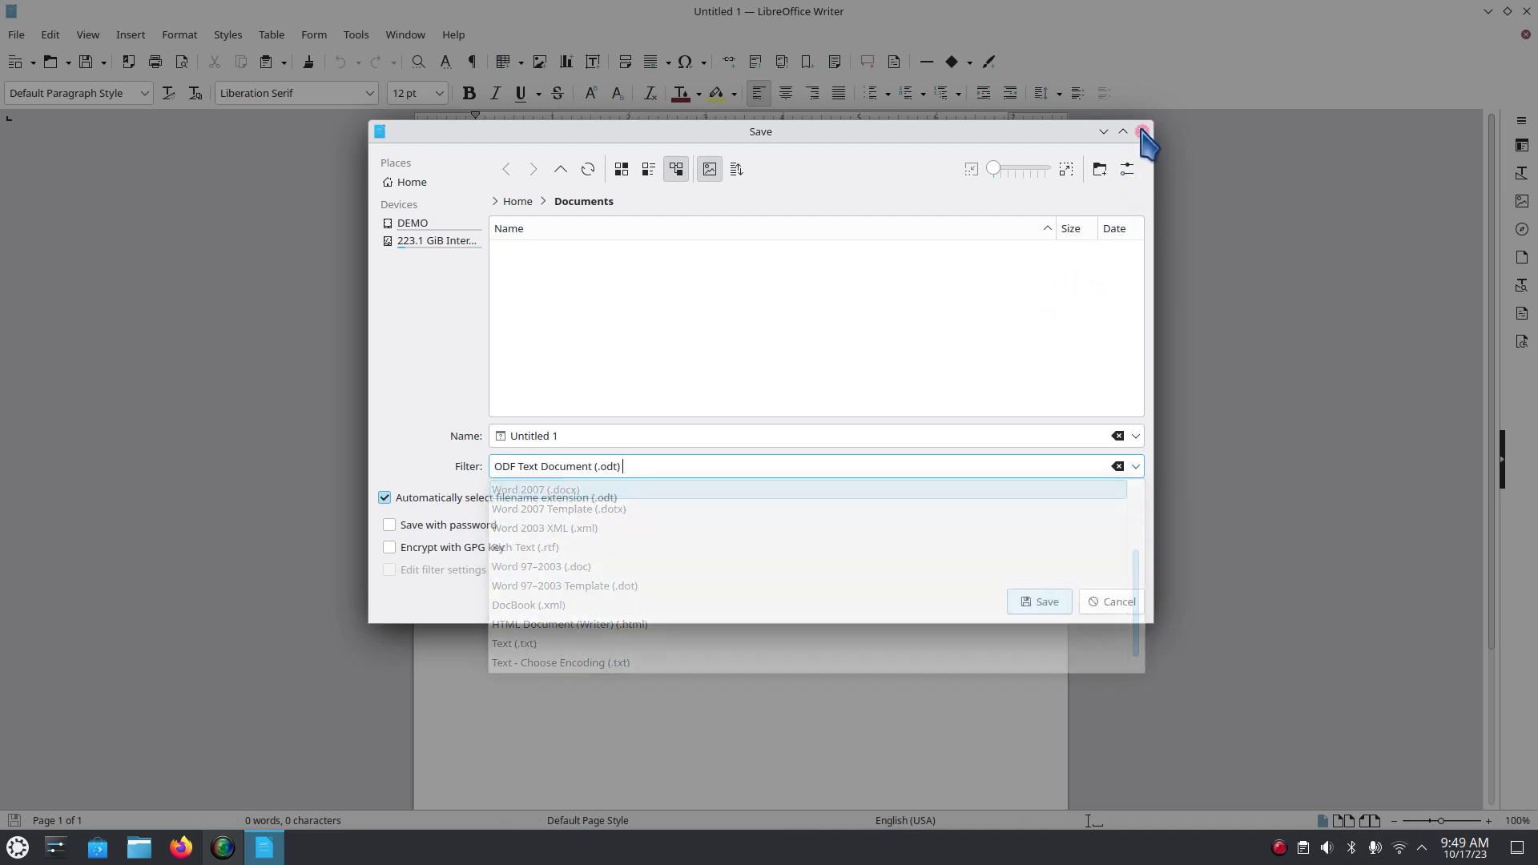
pyautogui.click(1141, 131)
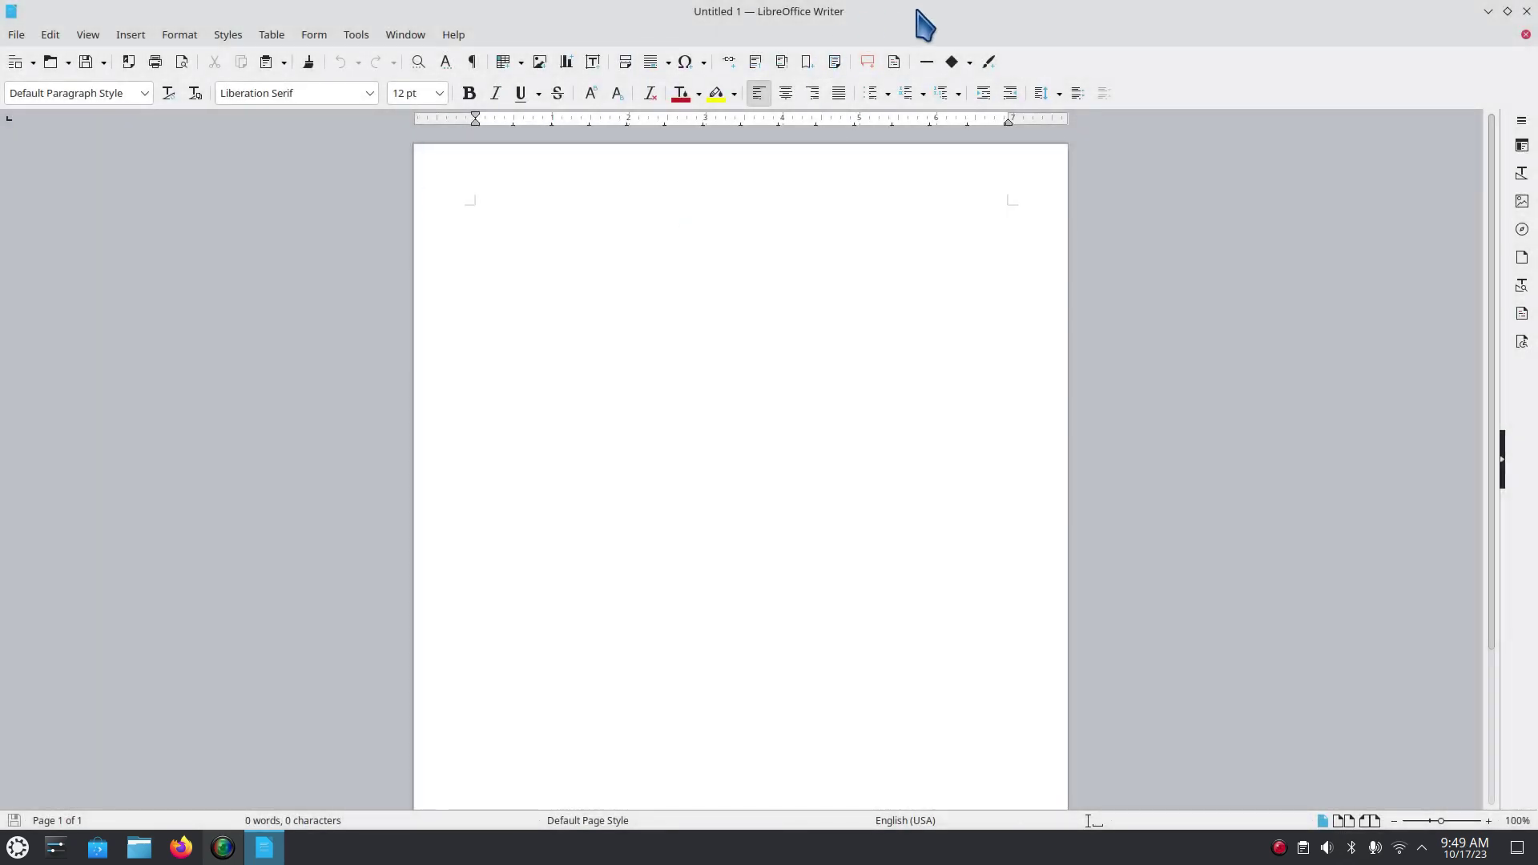
# Step: Close Writer, open the launcher, and view the Science & Math and Office categories
pyautogui.moveTo(932, 13); pyautogui.dragTo(917, 91)
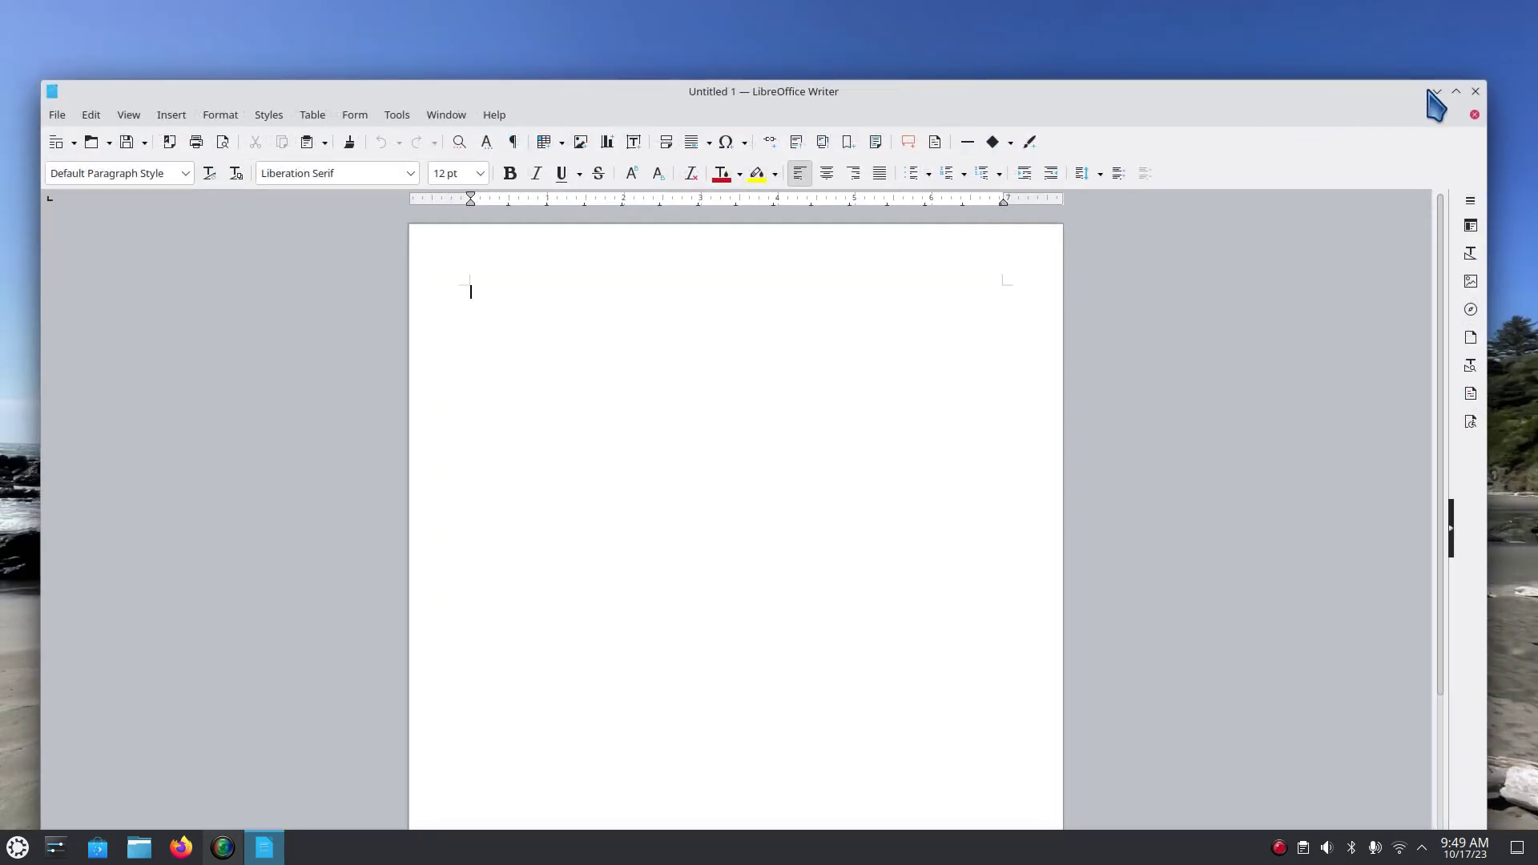
pyautogui.click(1474, 91)
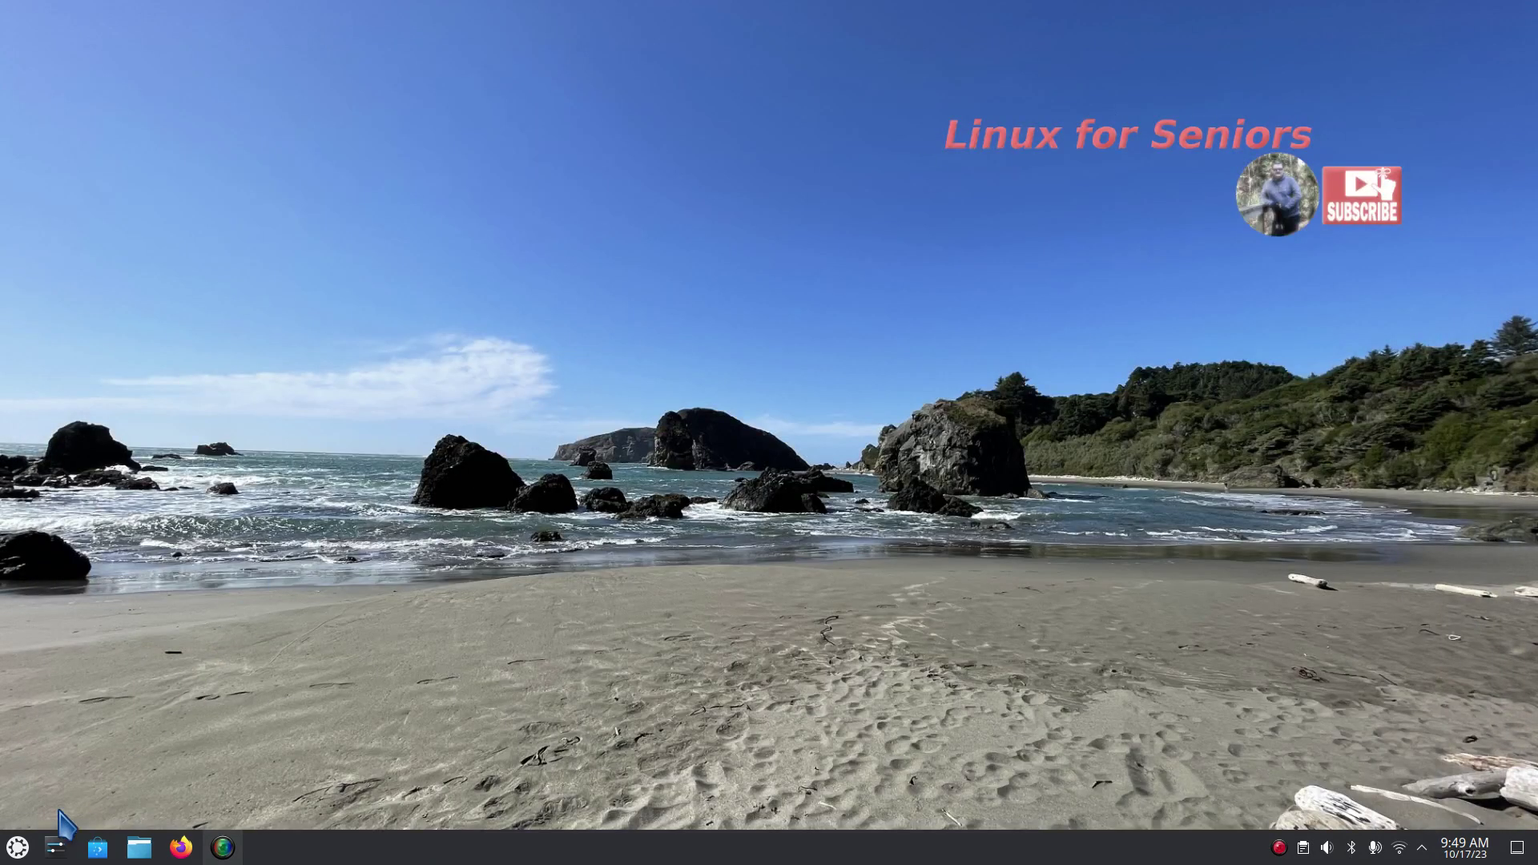
pyautogui.click(18, 846)
pyautogui.click(90, 705)
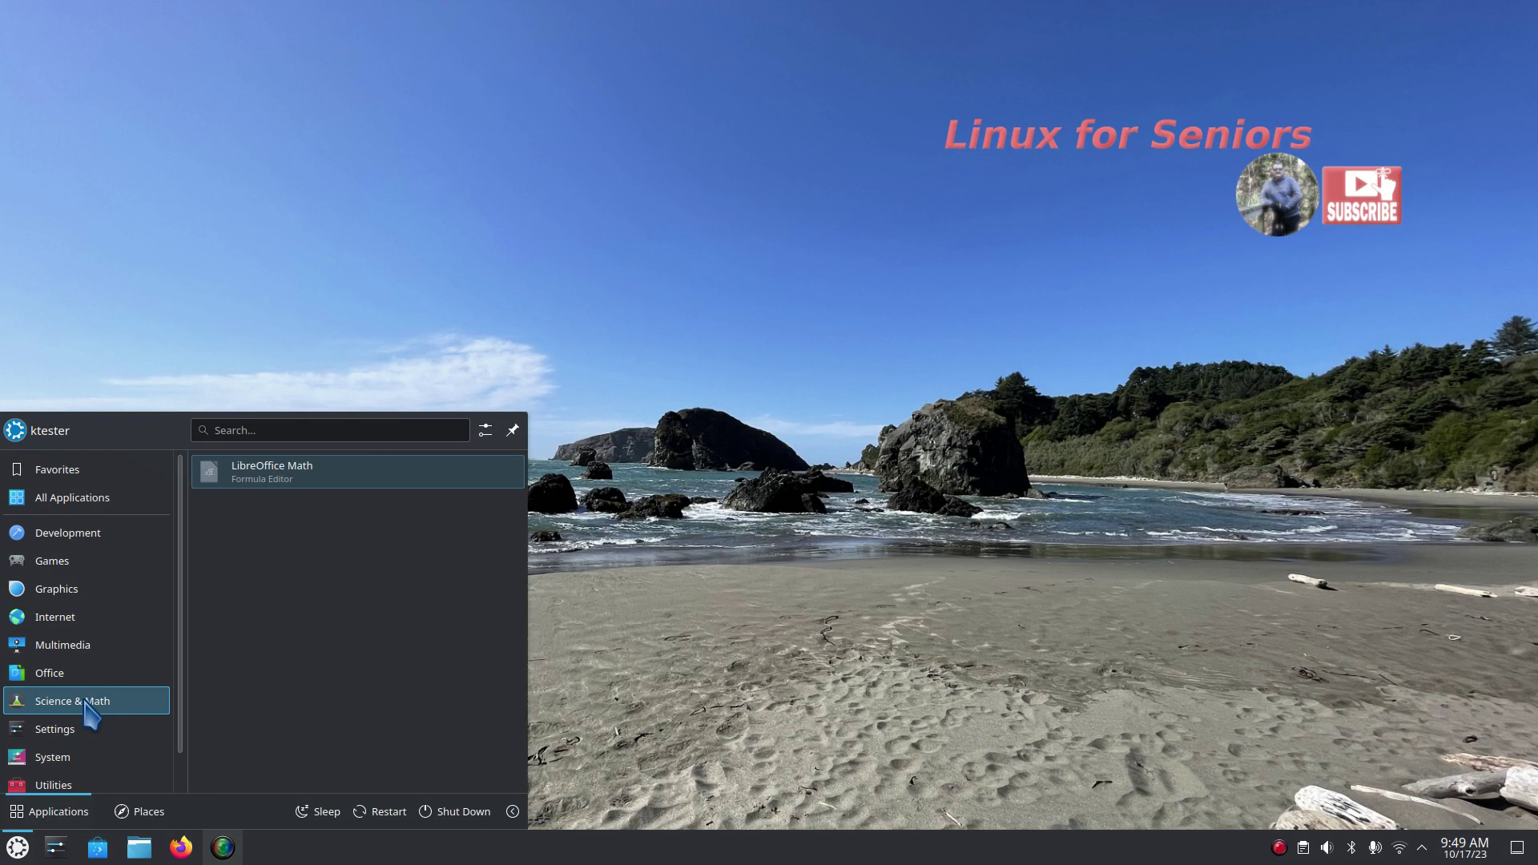
pyautogui.click(86, 679)
# Step: Show the Utilities apps and the Lock, Log Out and Switch User options
pyautogui.moveTo(68, 731)
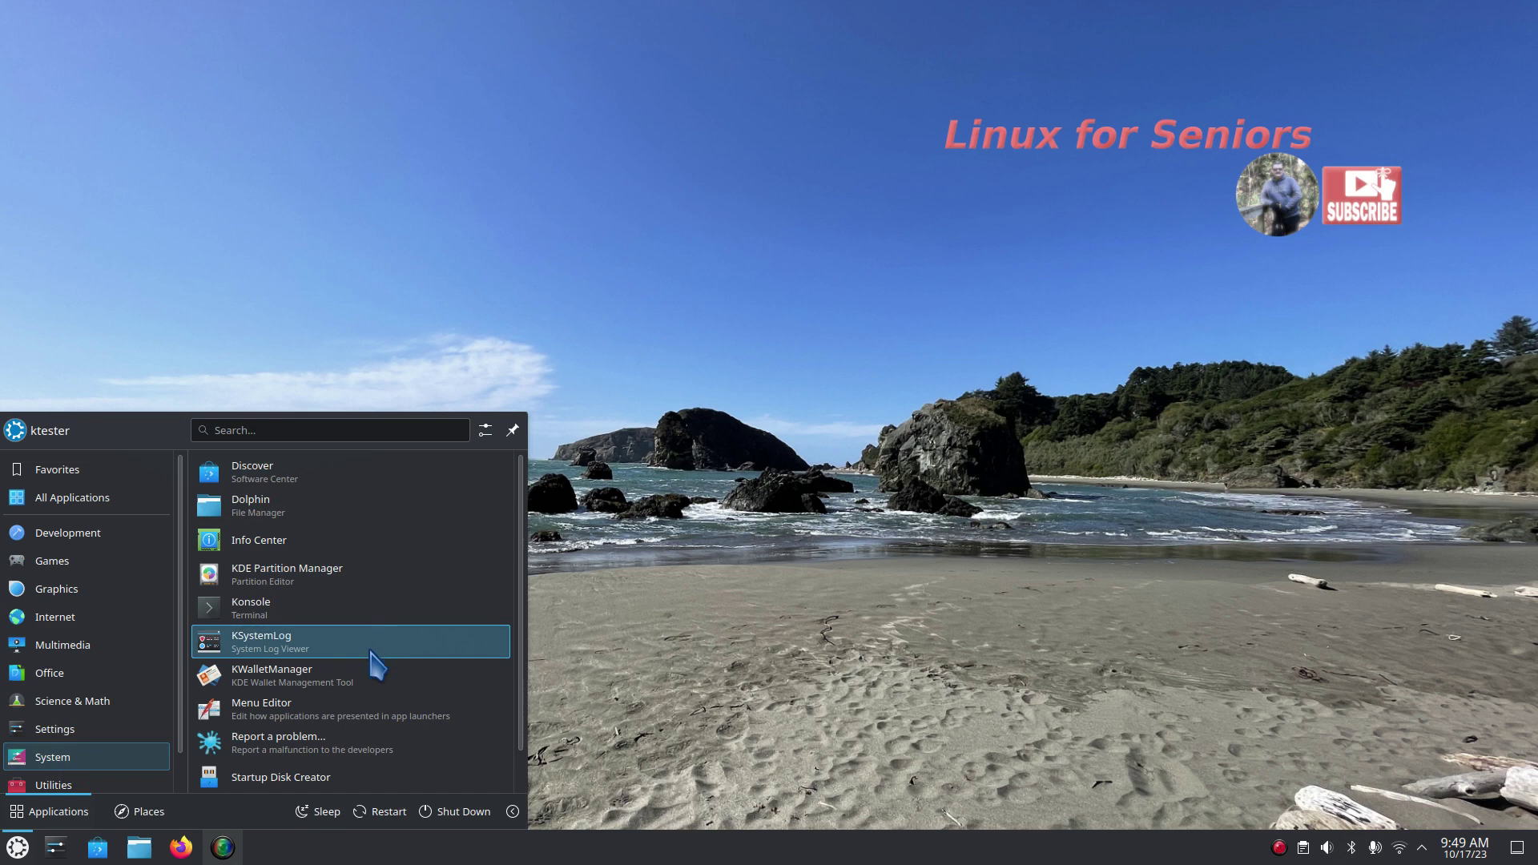
pyautogui.scroll(-1, 336, 745)
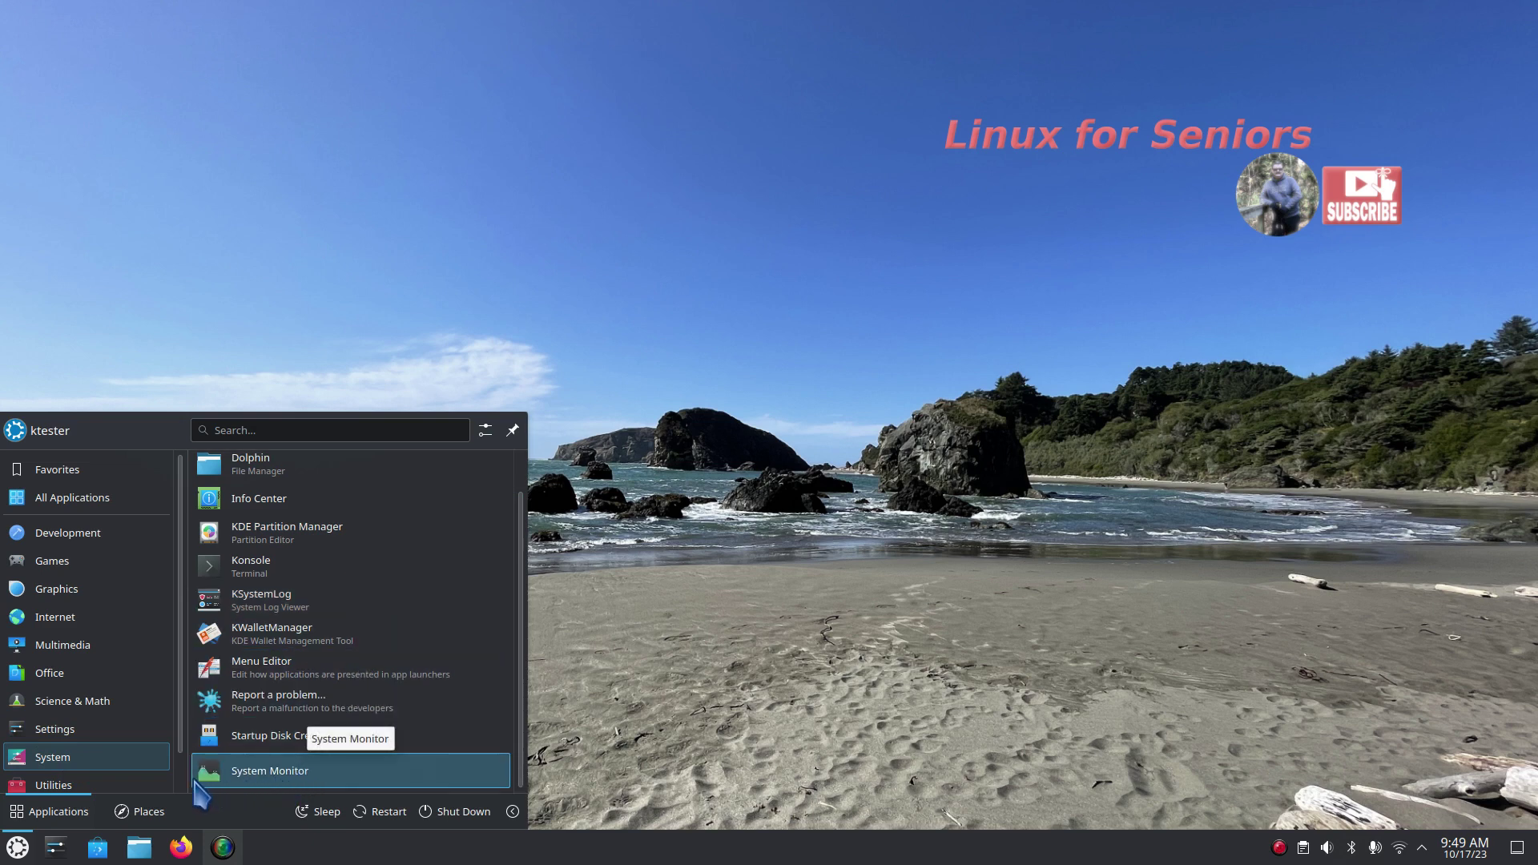
pyautogui.click(147, 784)
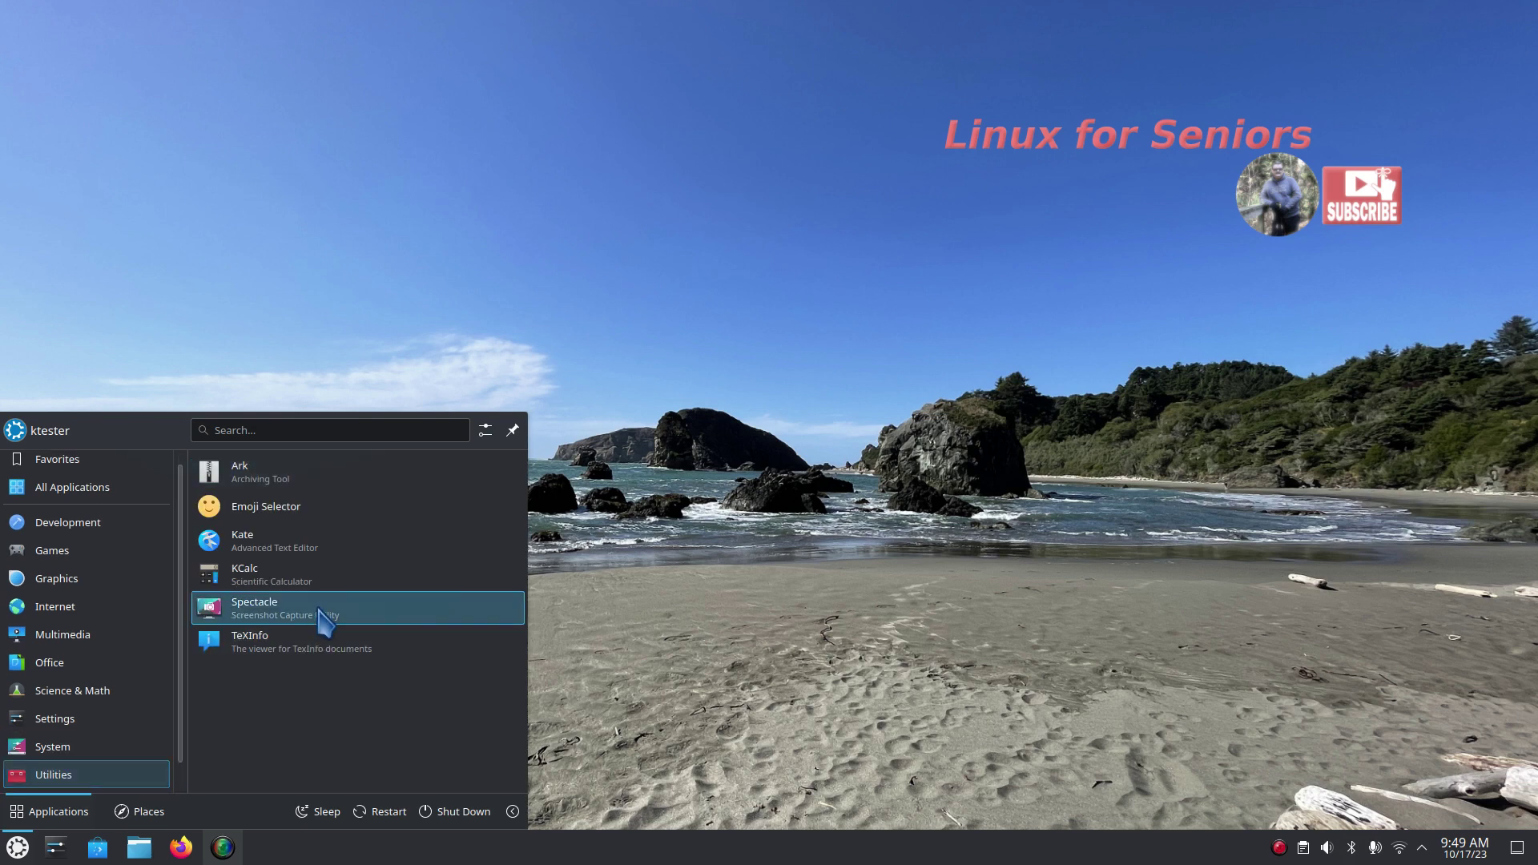
pyautogui.click(513, 812)
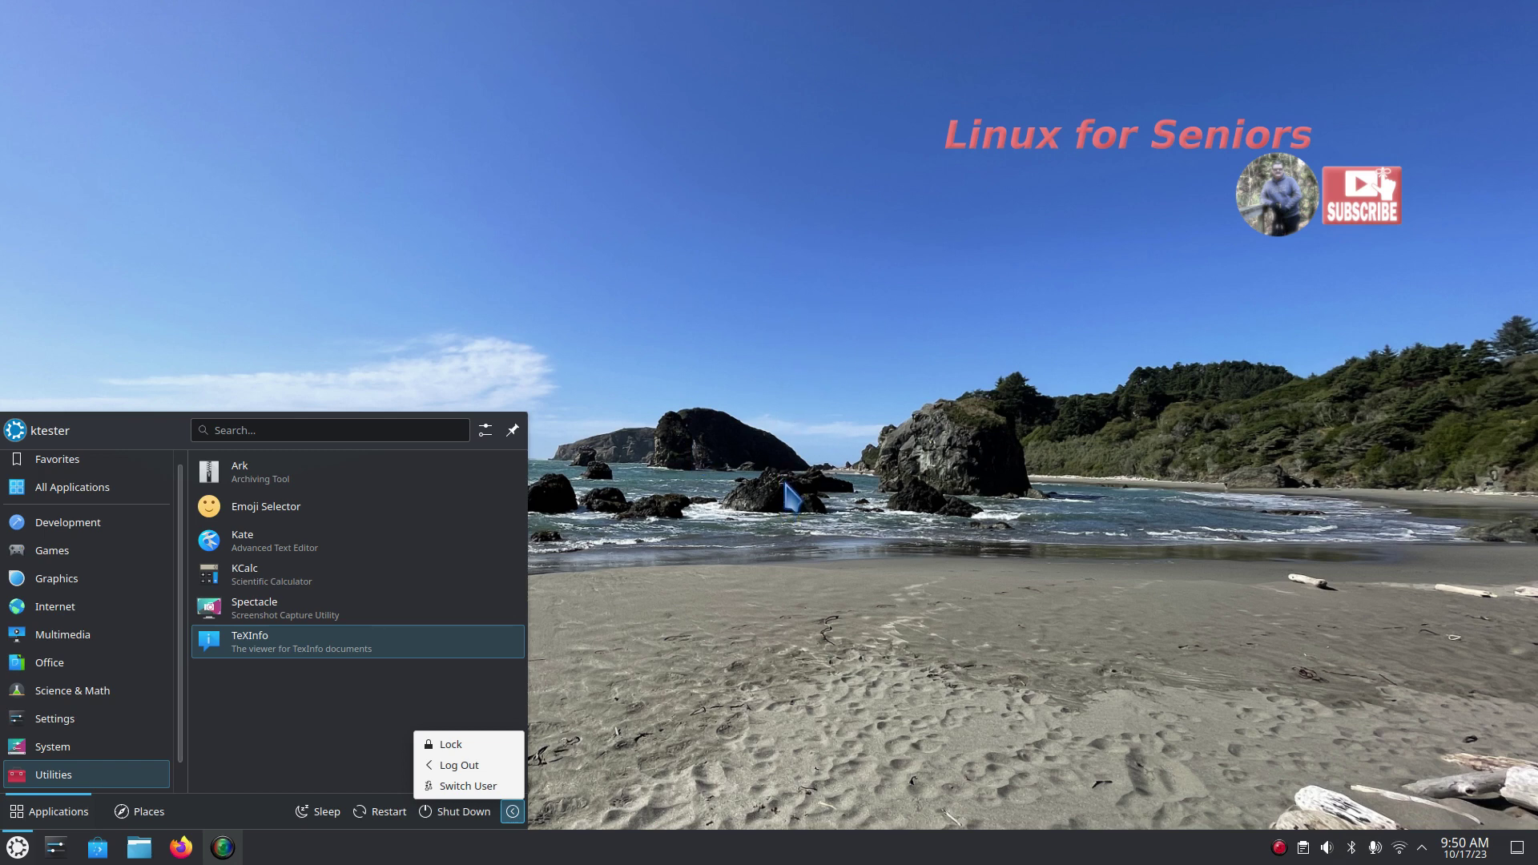
# Step: Dismiss the session options popup and close the launcher, leaving the bare beach desktop
pyautogui.click(734, 317)
pyautogui.click(673, 311)
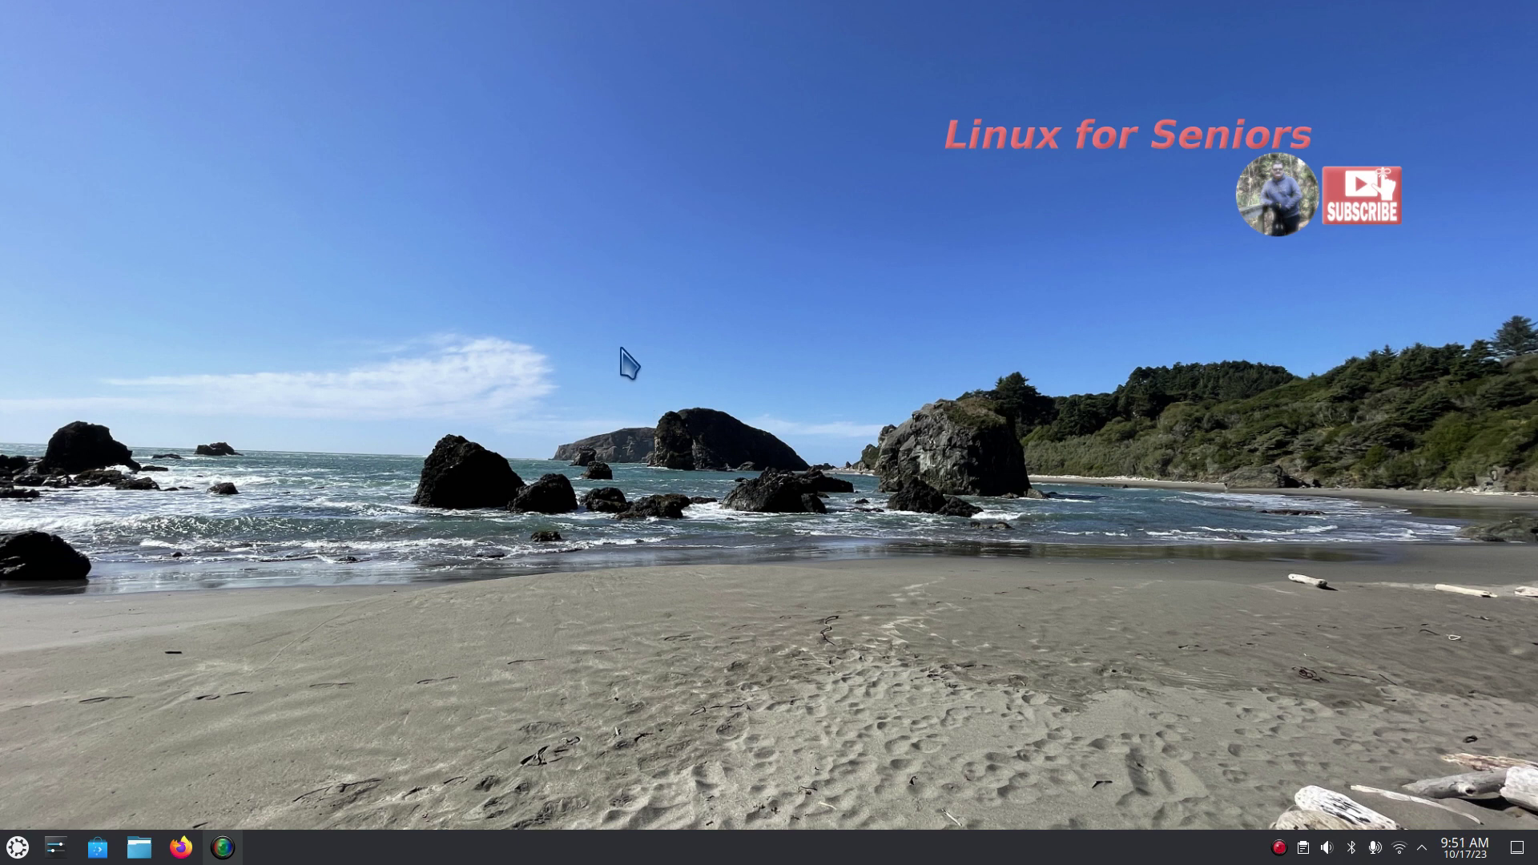
# Step: Open Configure Desktop and Wallpaper, enlarge the dialog, and scroll through wallpapers like Altai, Cluster and Kite
pyautogui.rightClick(596, 201)
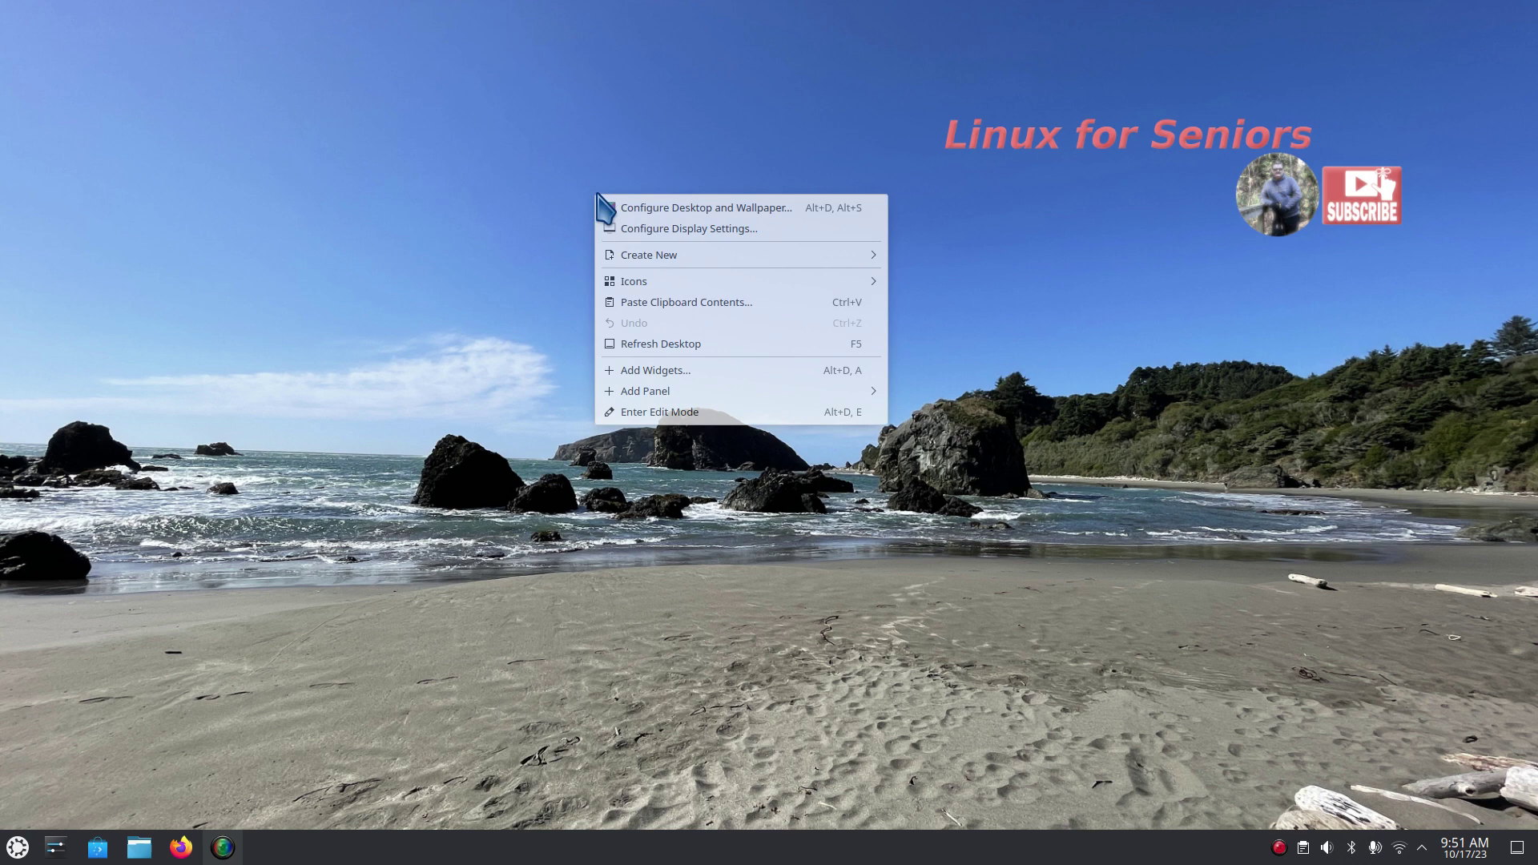
pyautogui.click(727, 208)
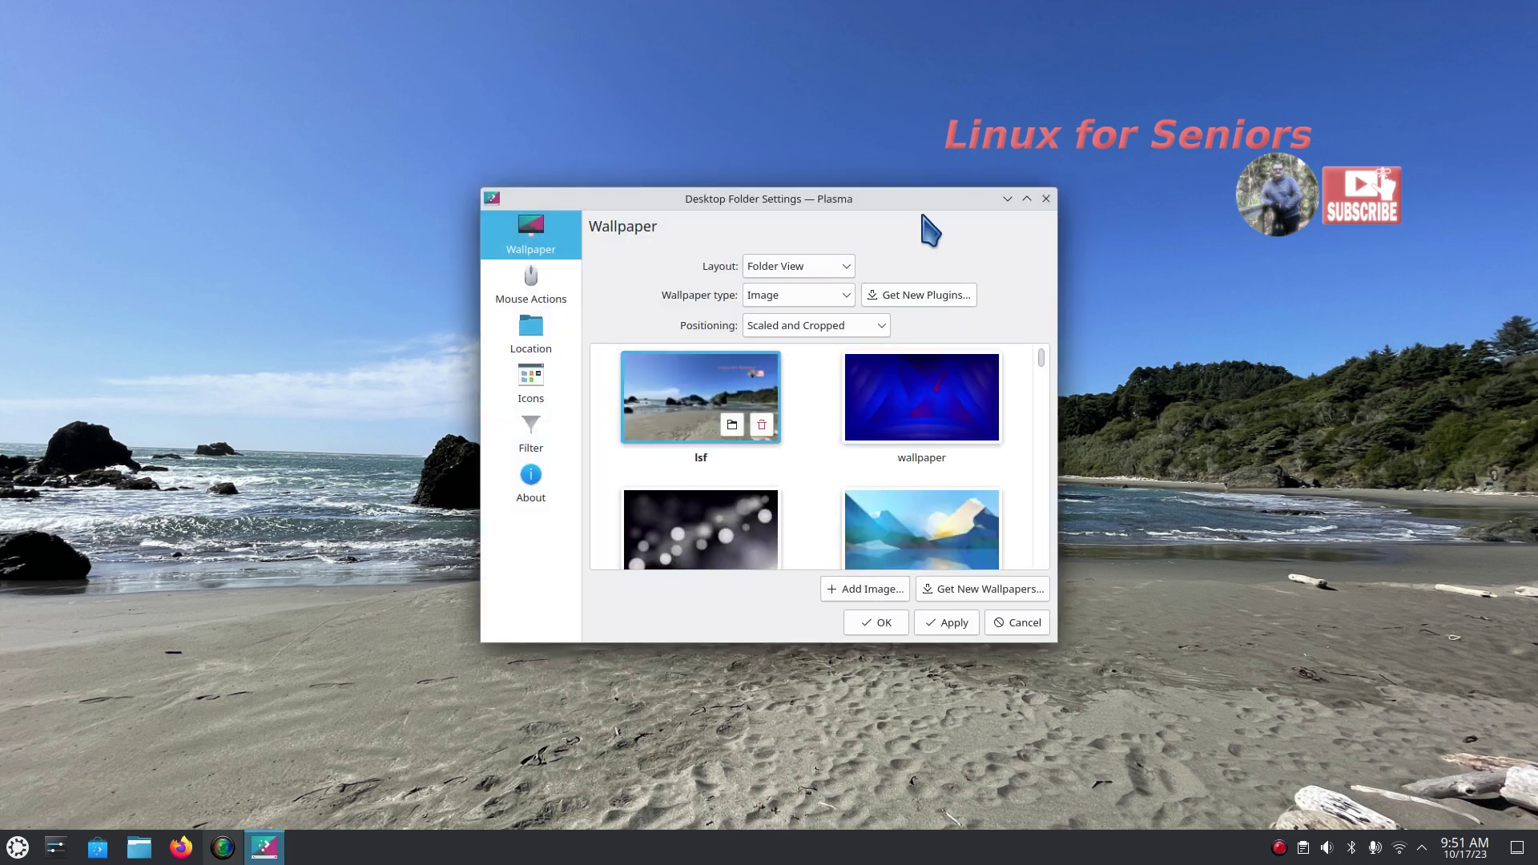
pyautogui.moveTo(925, 196); pyautogui.dragTo(642, 91)
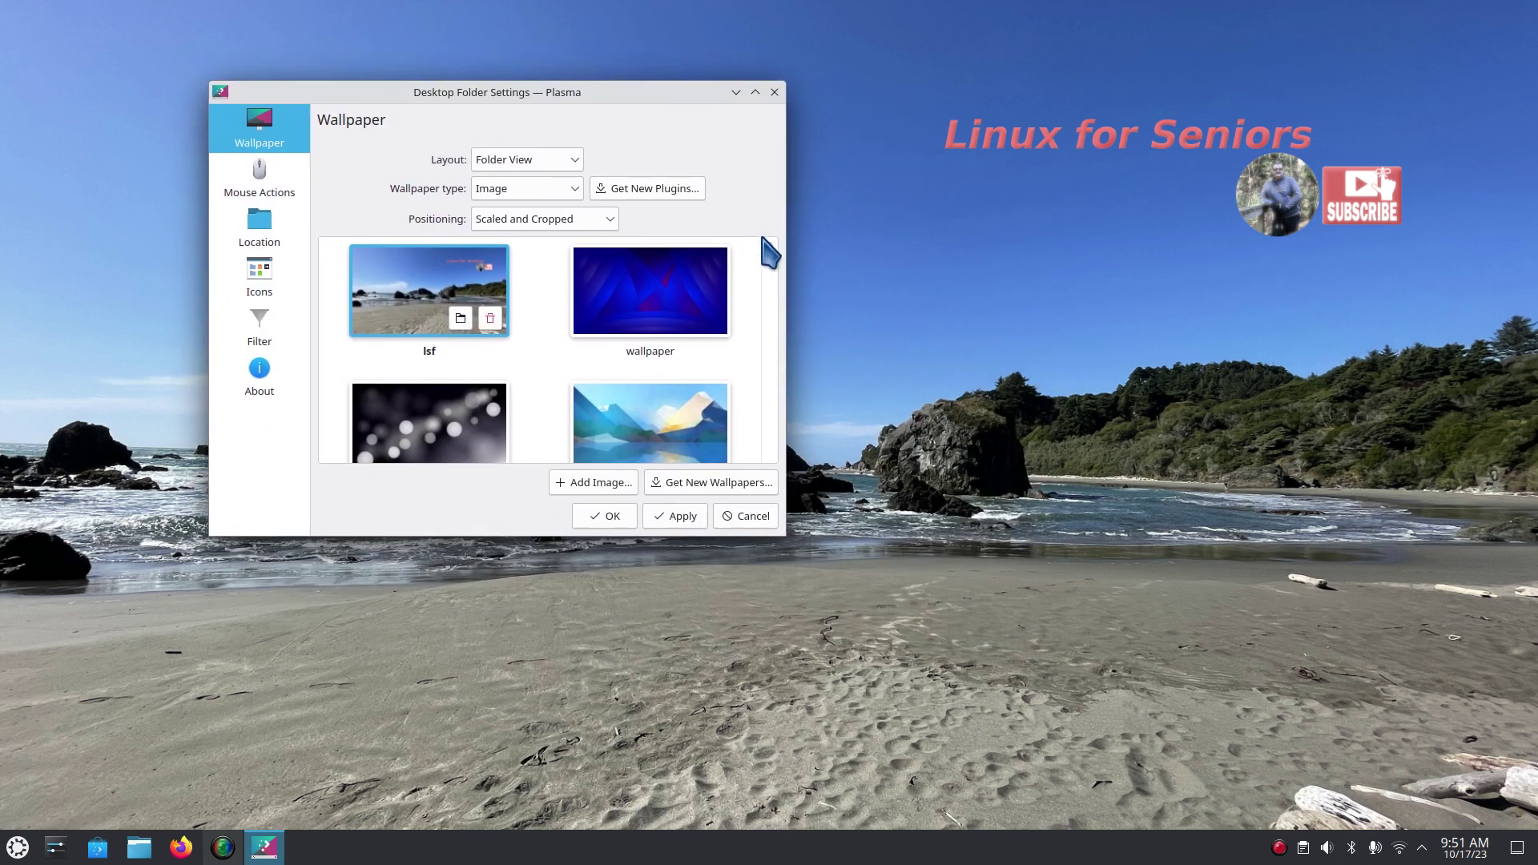
pyautogui.moveTo(787, 536); pyautogui.dragTo(1345, 813)
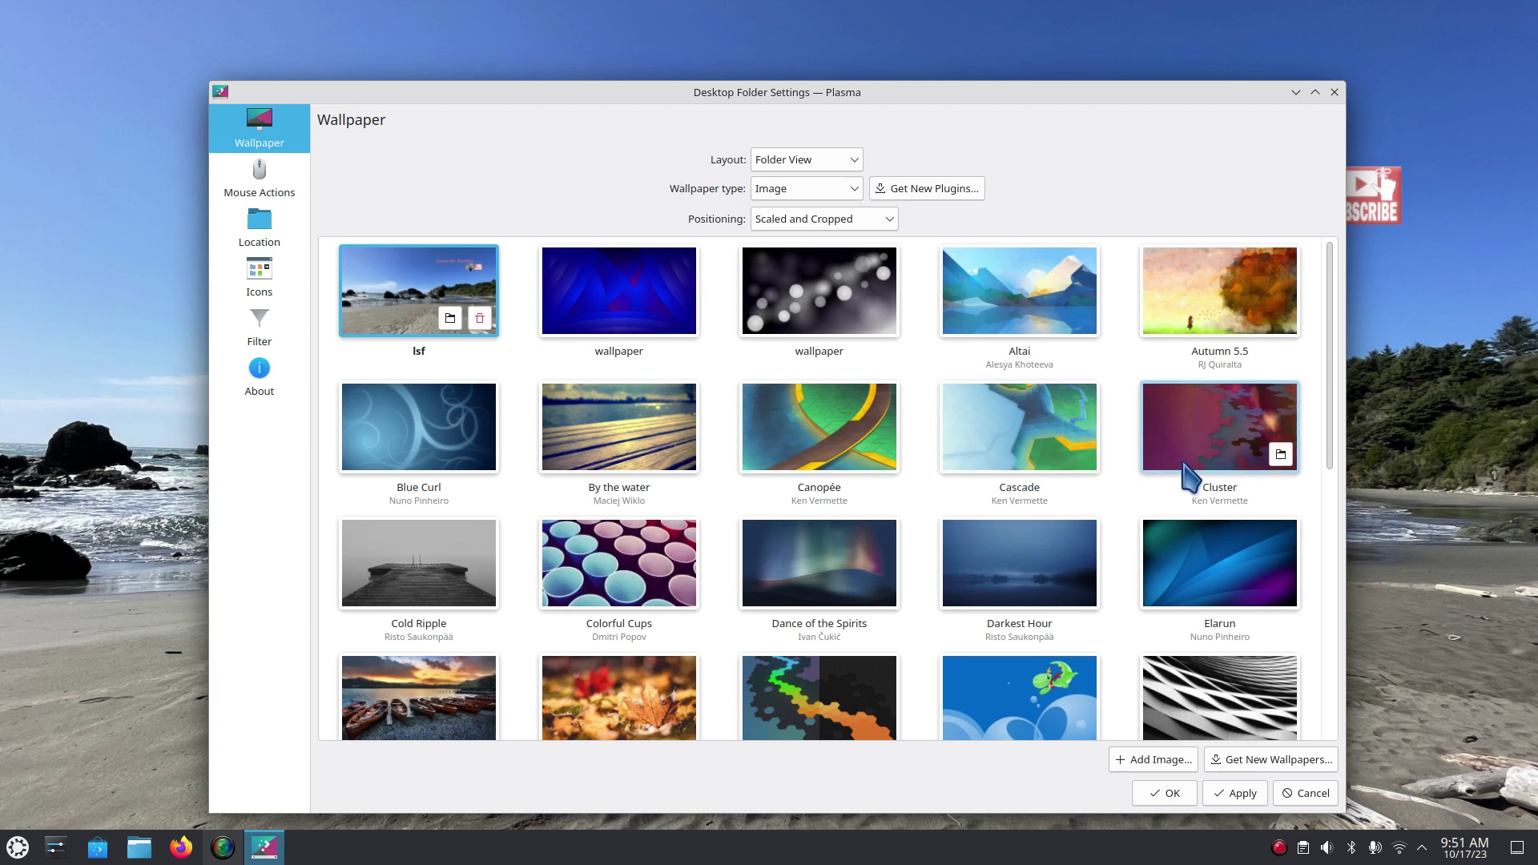
pyautogui.moveTo(1334, 360); pyautogui.dragTo(1370, 551)
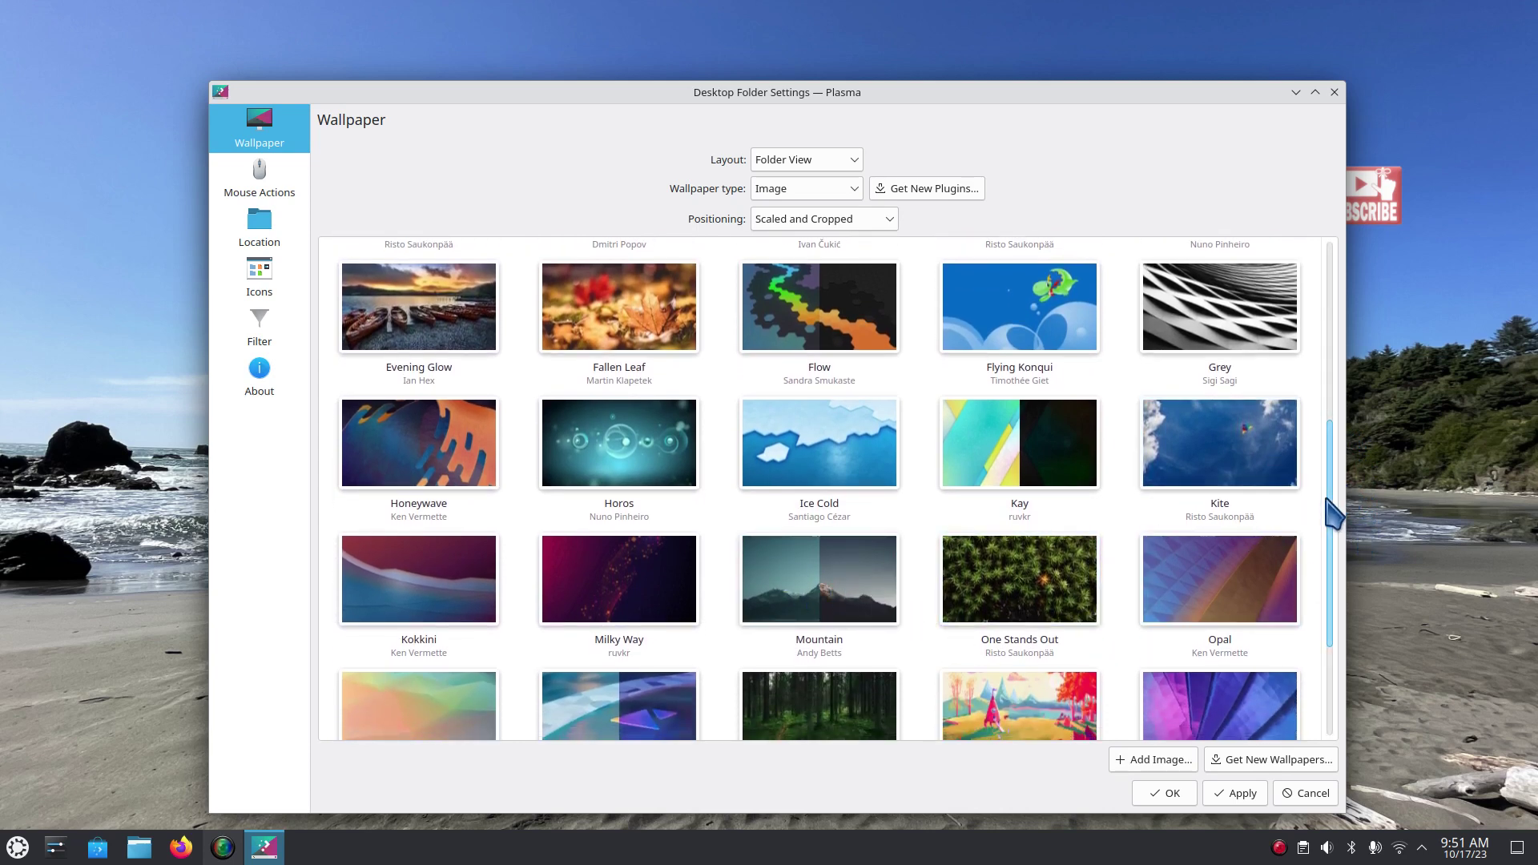
pyautogui.moveTo(1333, 517); pyautogui.dragTo(1325, 230)
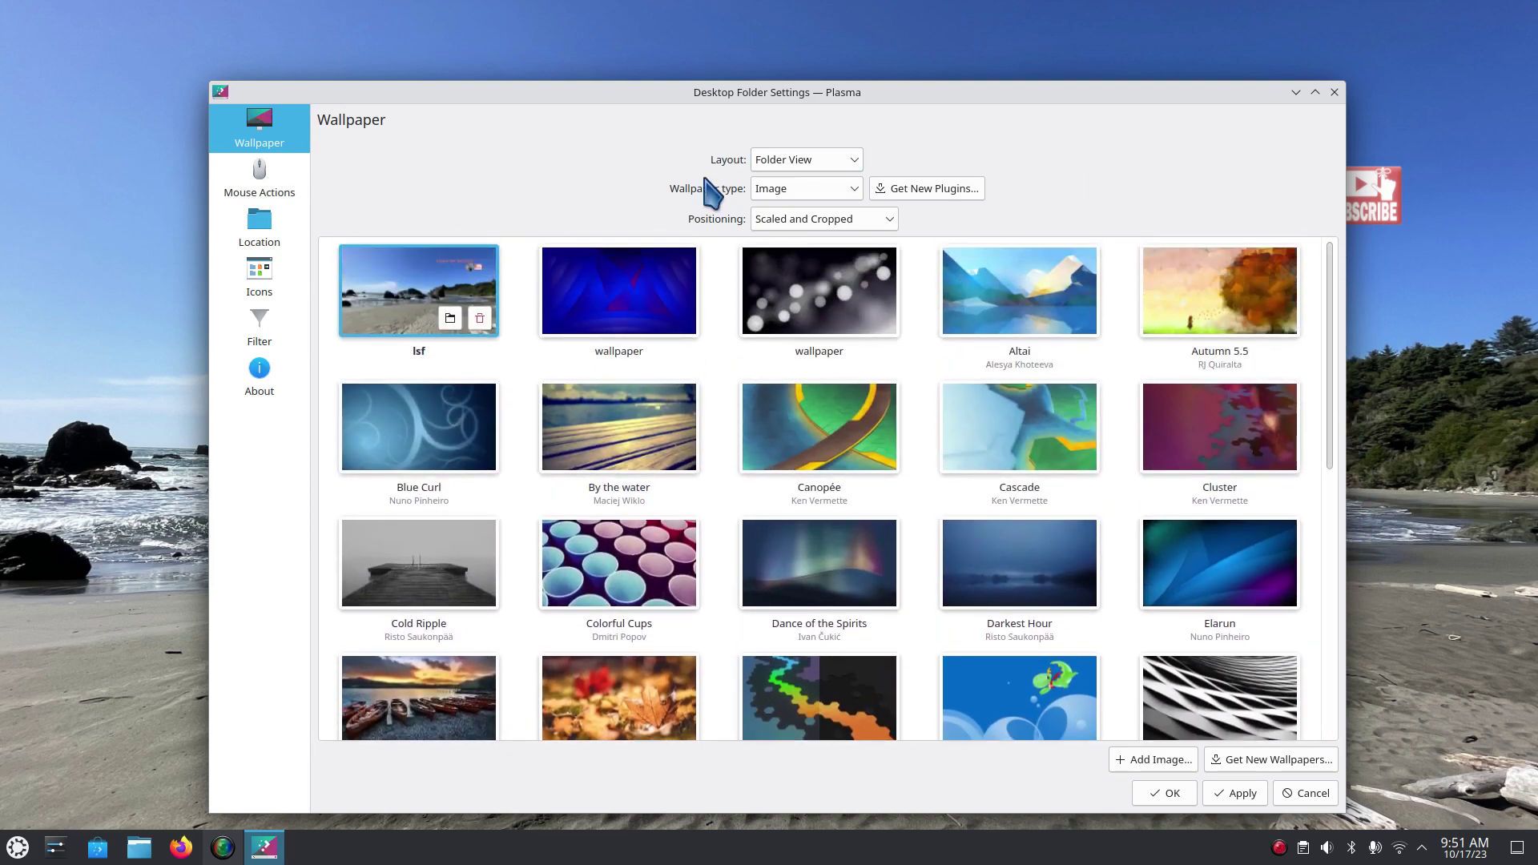
# Step: Discard the wallpaper changes to view the Icons page (Left to Right, Name sorting), then cancel
pyautogui.click(258, 276)
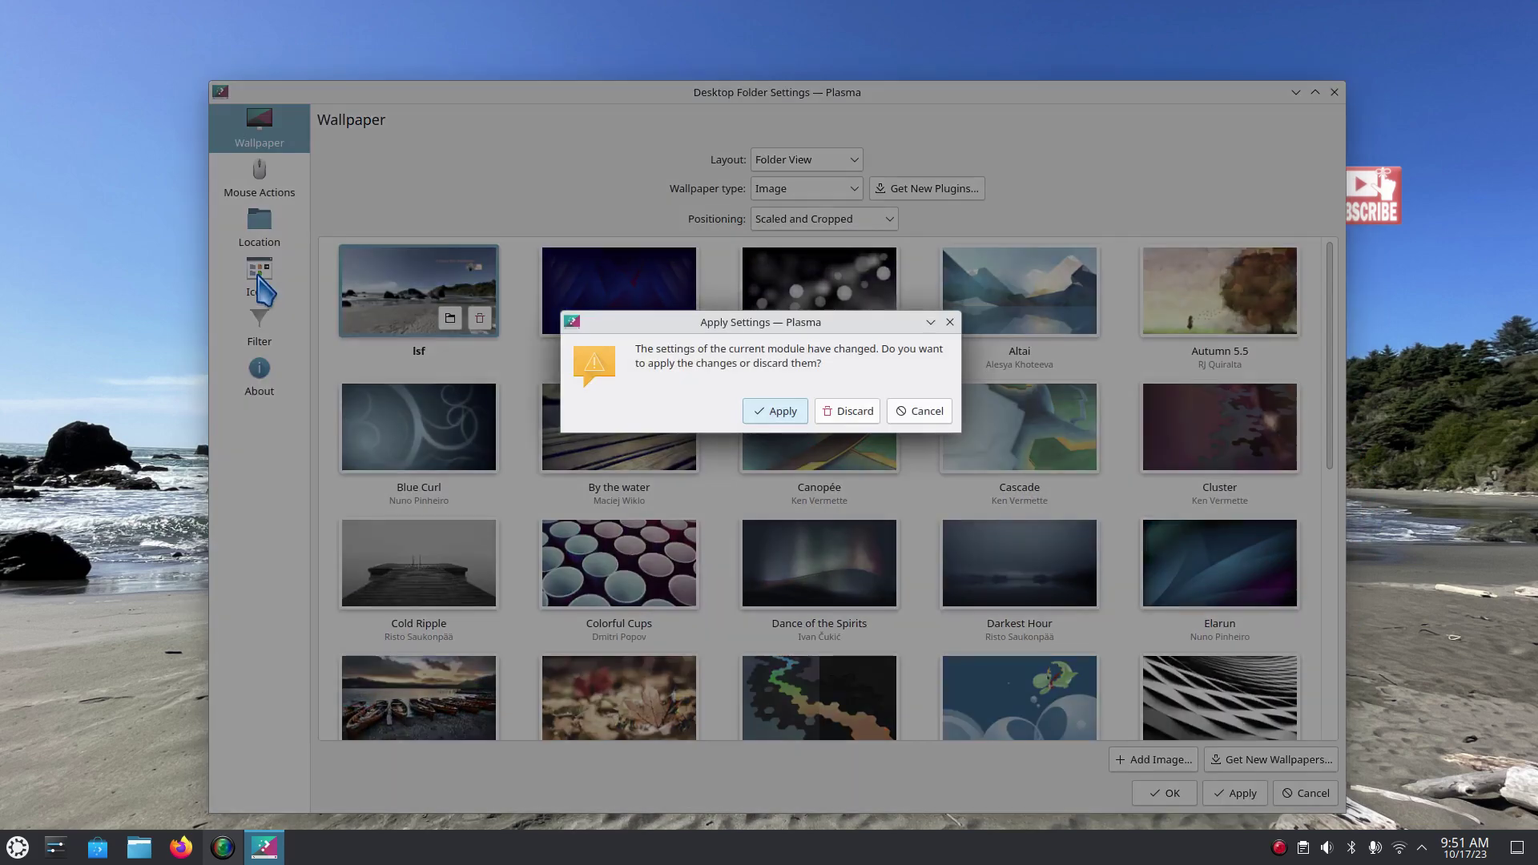
pyautogui.click(847, 411)
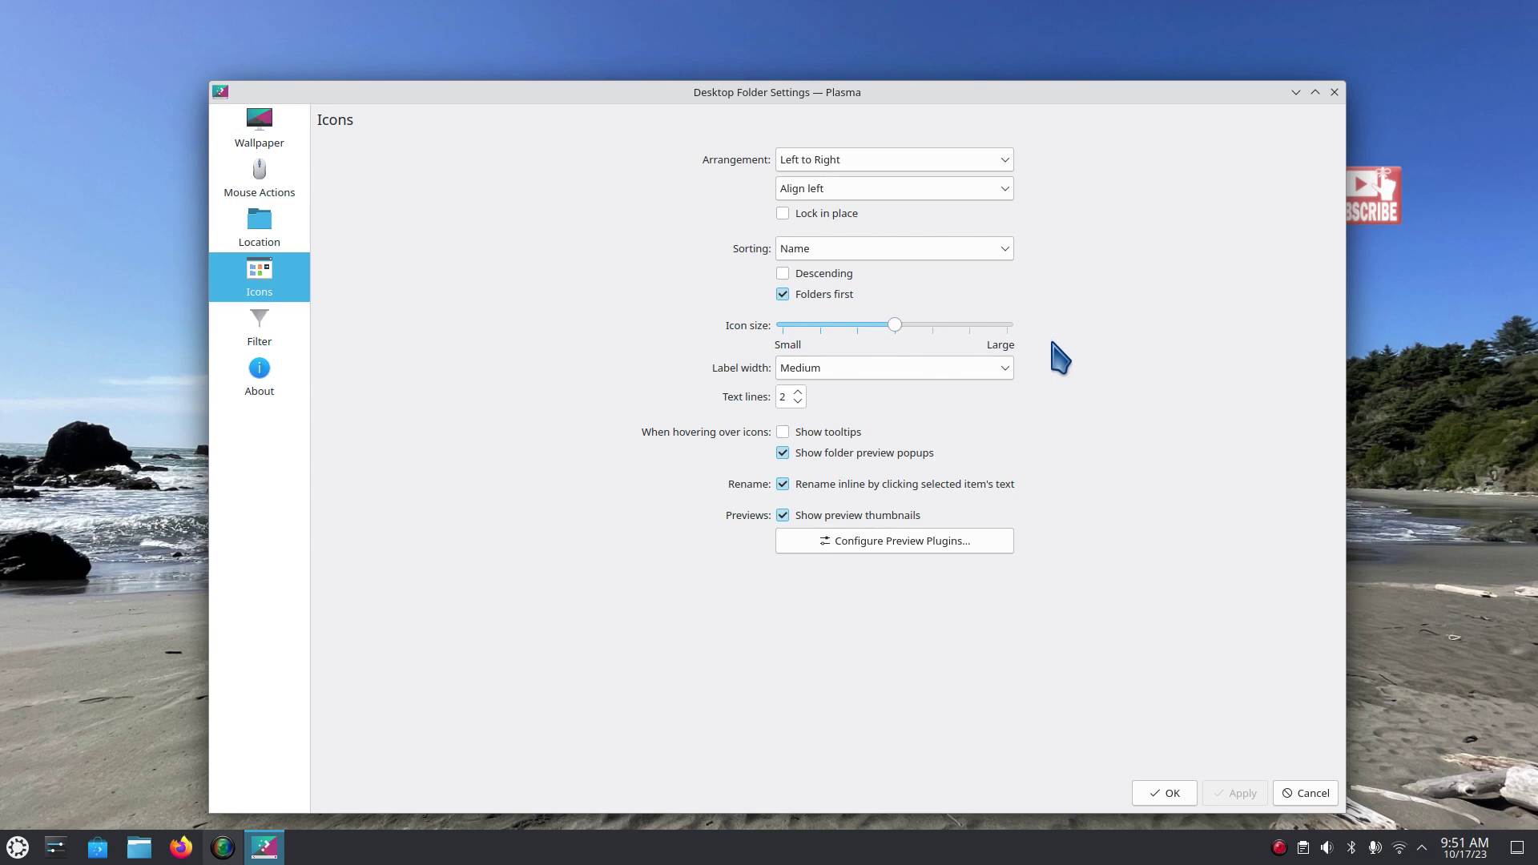
pyautogui.click(1281, 793)
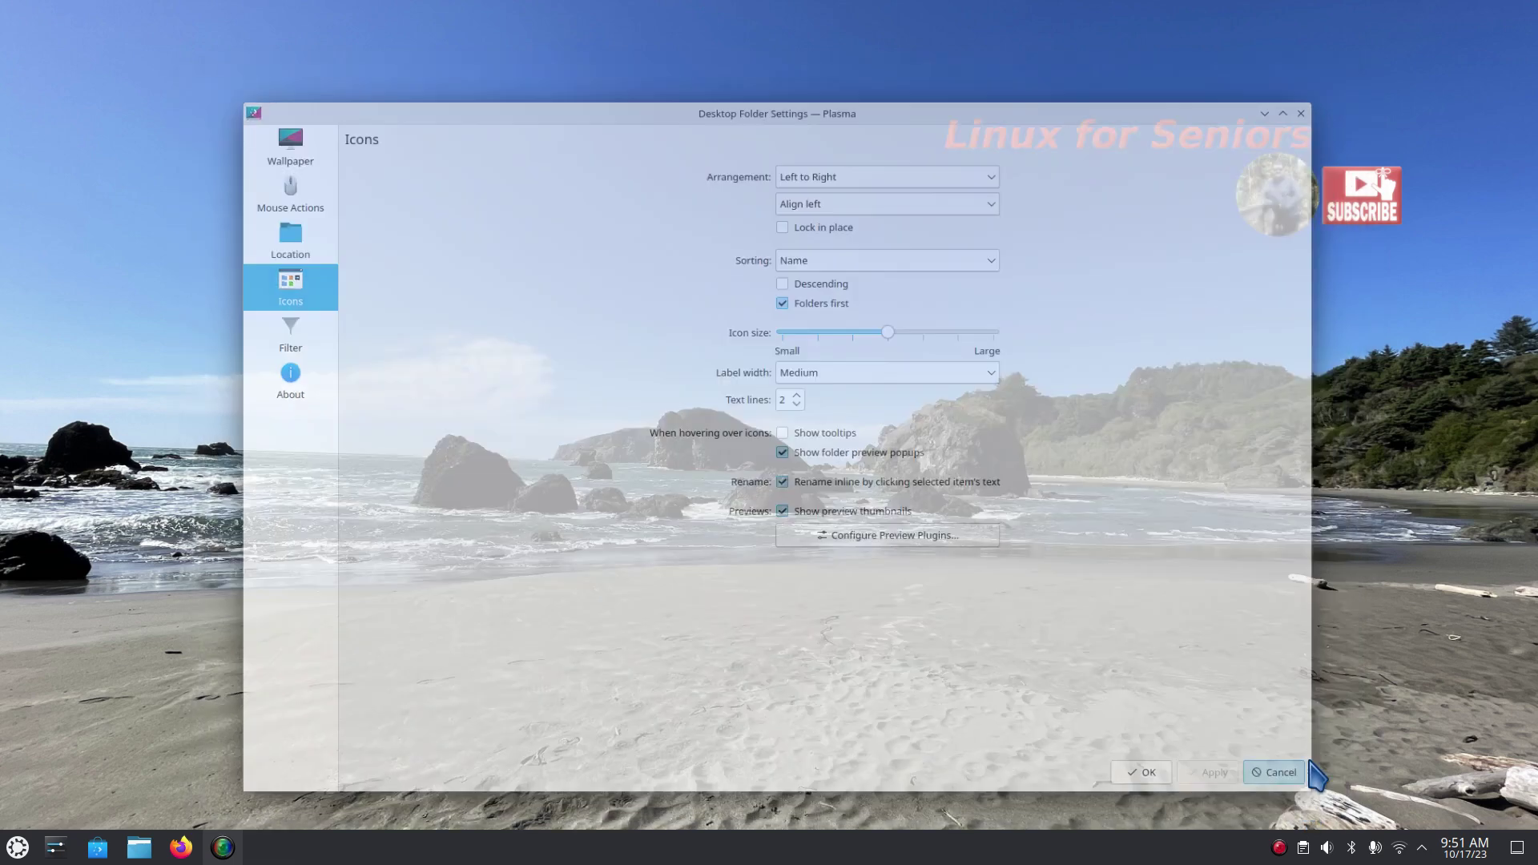